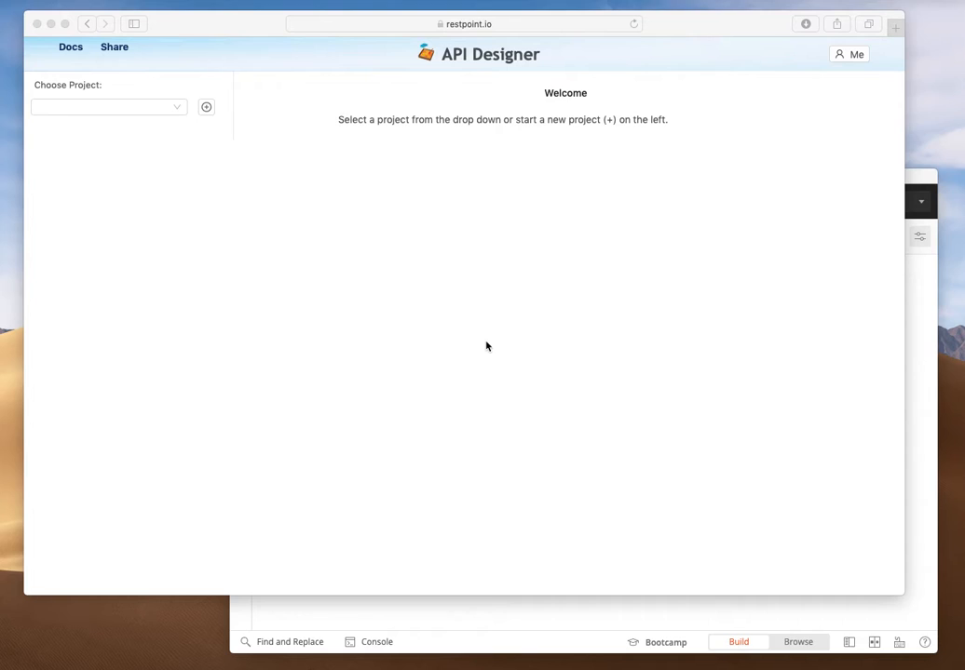
Create a project named "My portfolios" without importing any API definition.
click(337, 232)
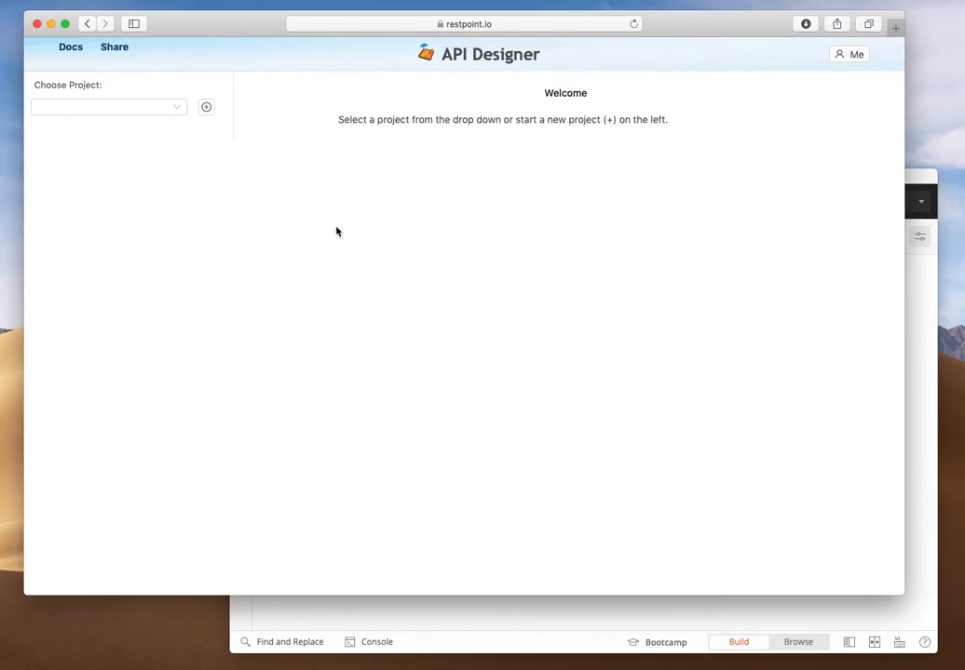
click(205, 107)
click(373, 130)
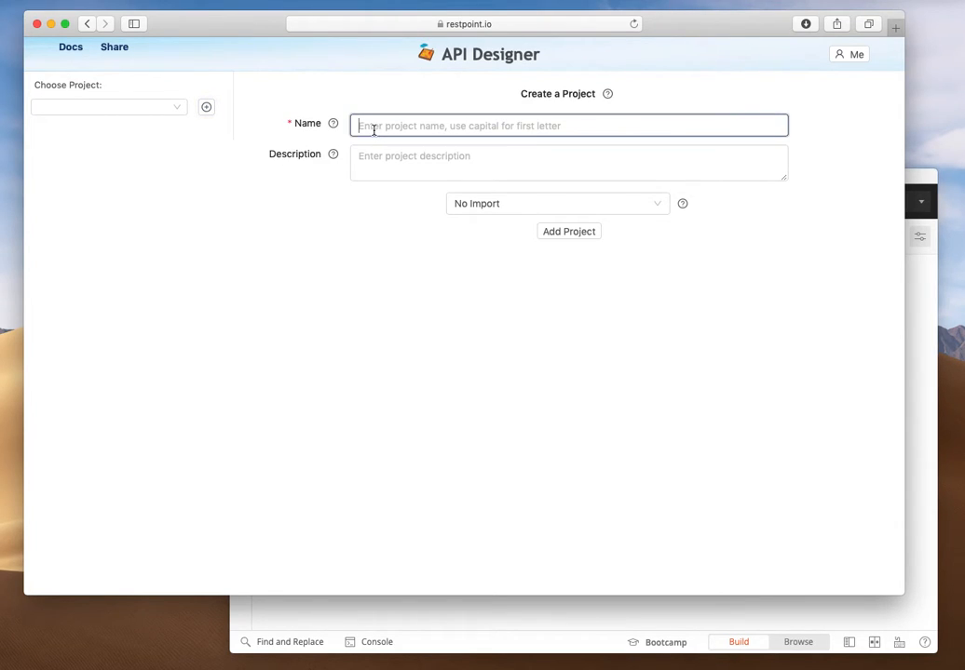
text(My)
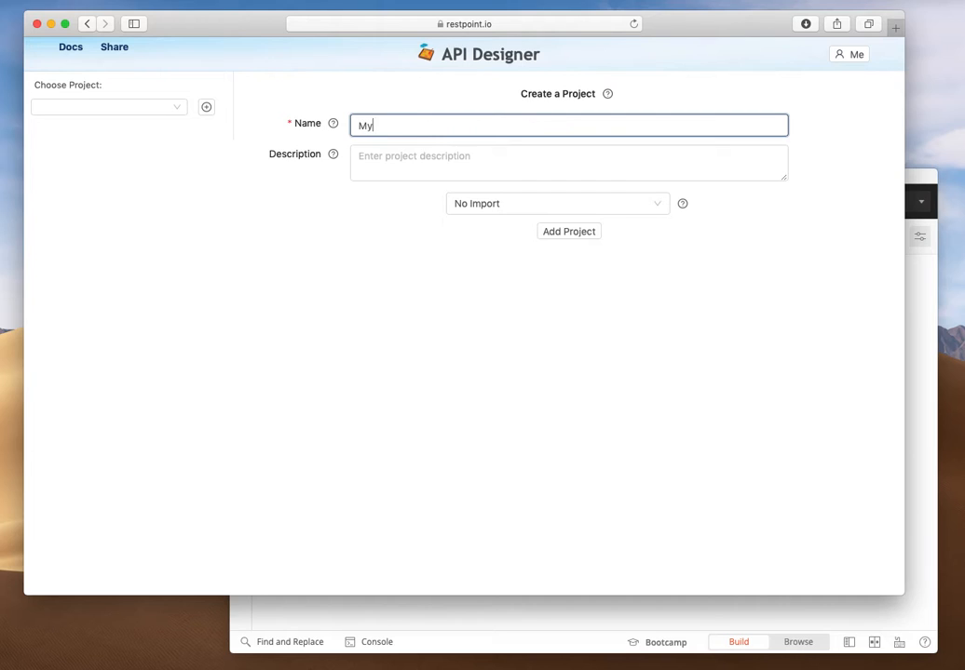
text( pro)
text(ortfolios)
click(493, 206)
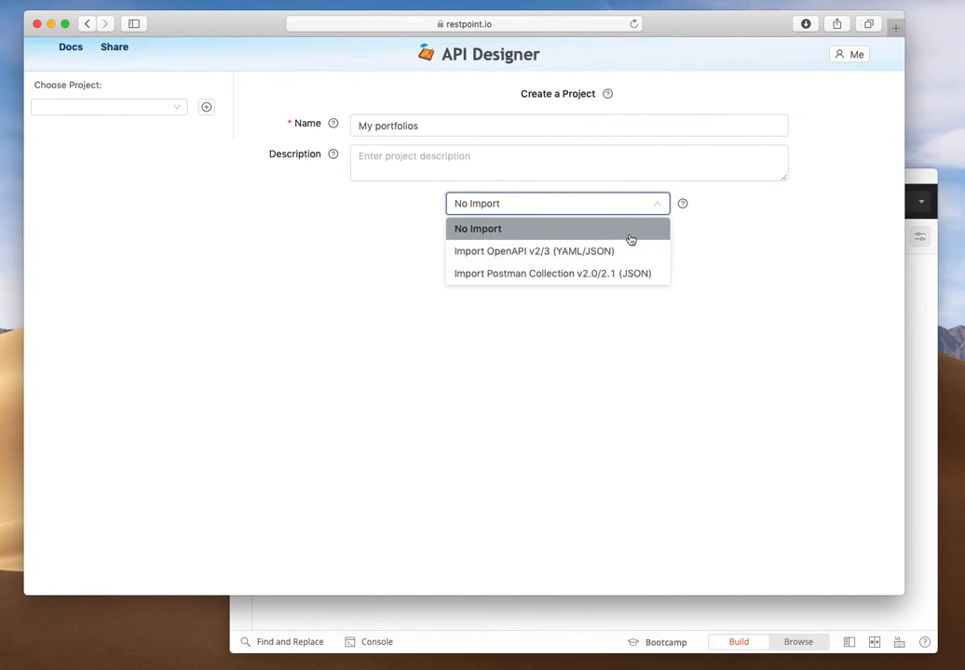
click(728, 294)
click(575, 235)
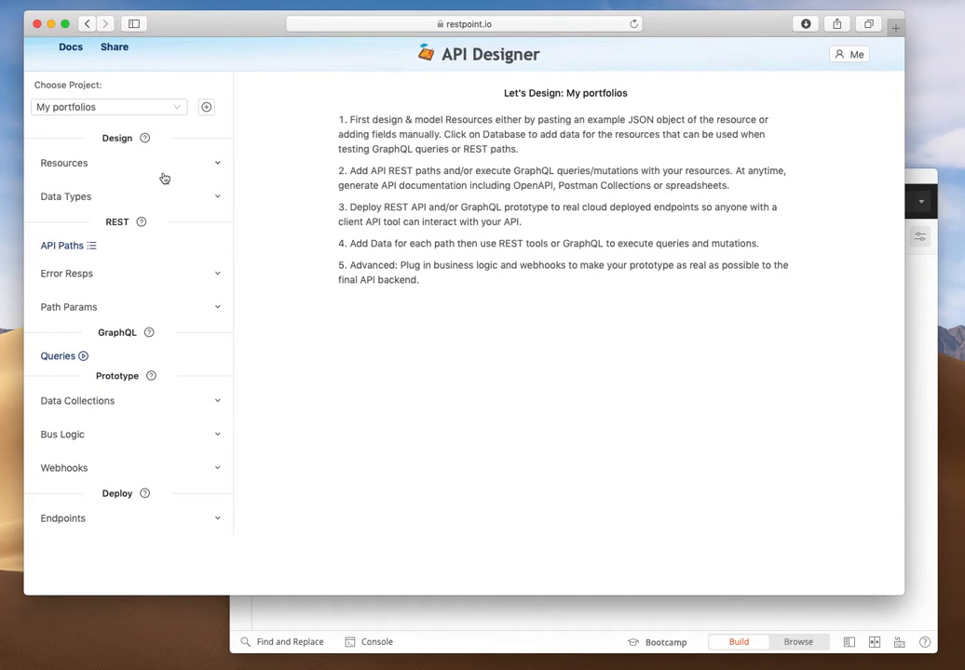
Start a new resource named Portfolio with the description "A portfolio has a list of stocks".
click(135, 166)
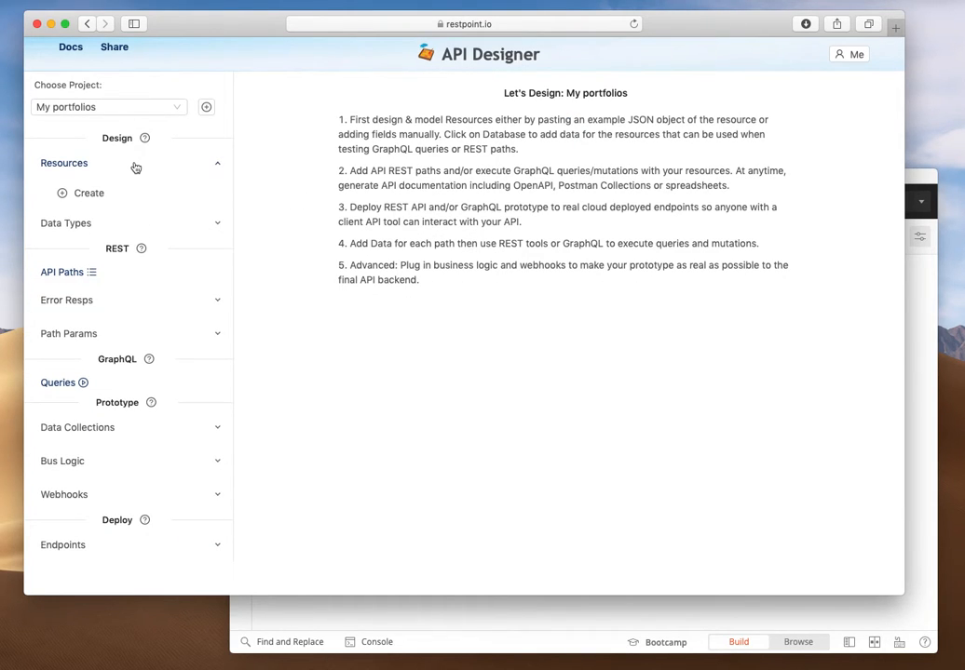
click(89, 194)
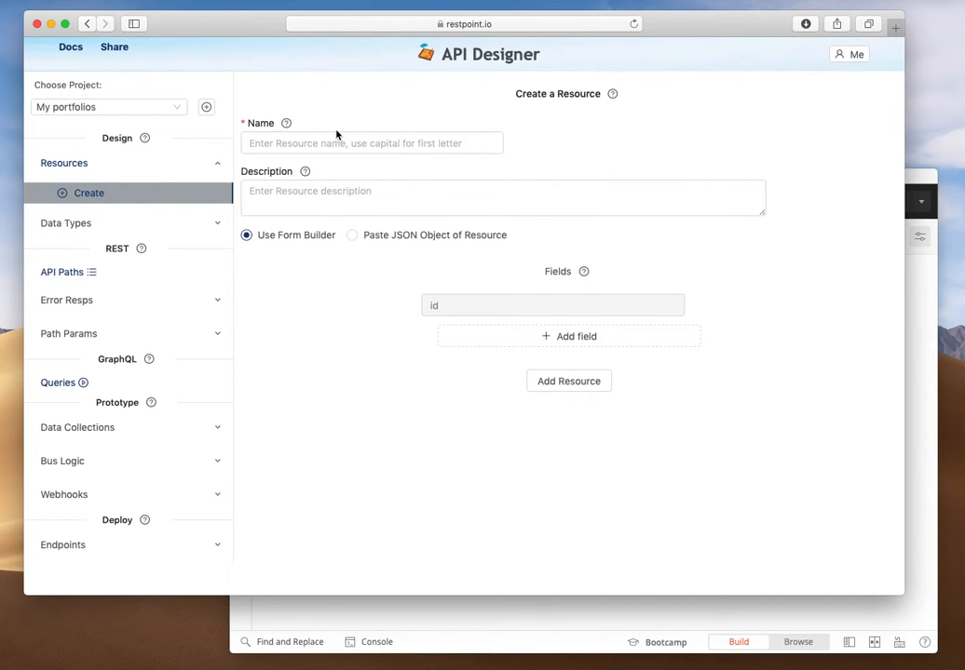
click(274, 144)
text(P)
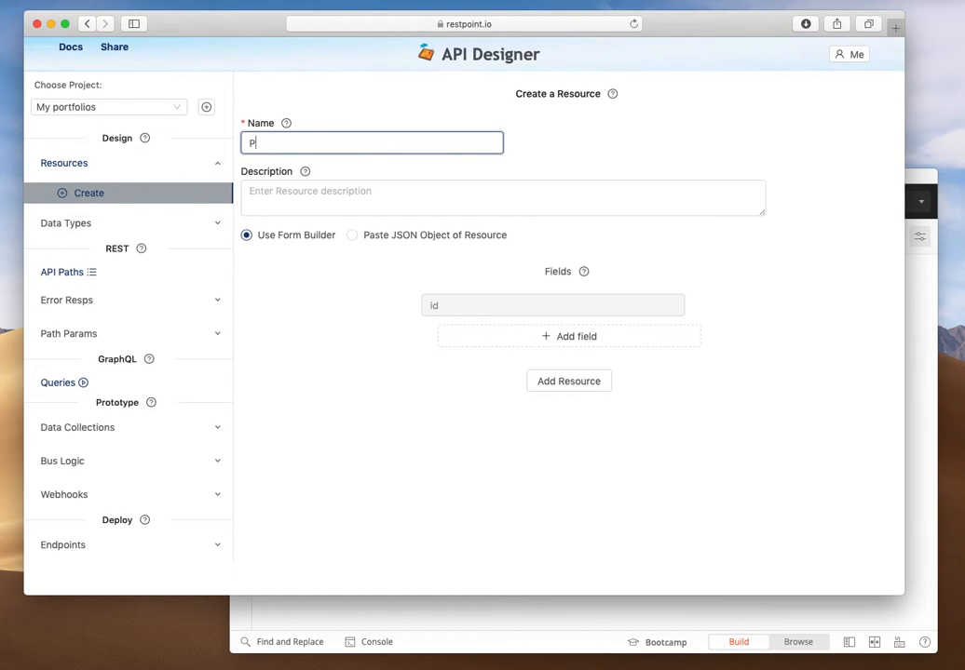
text(ortfolio)
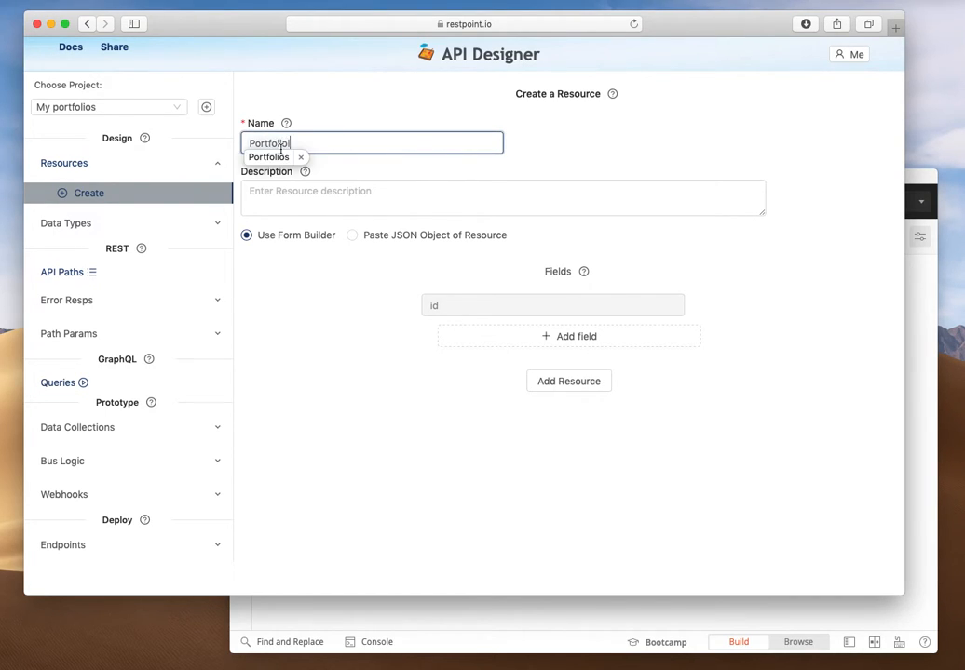
click(281, 189)
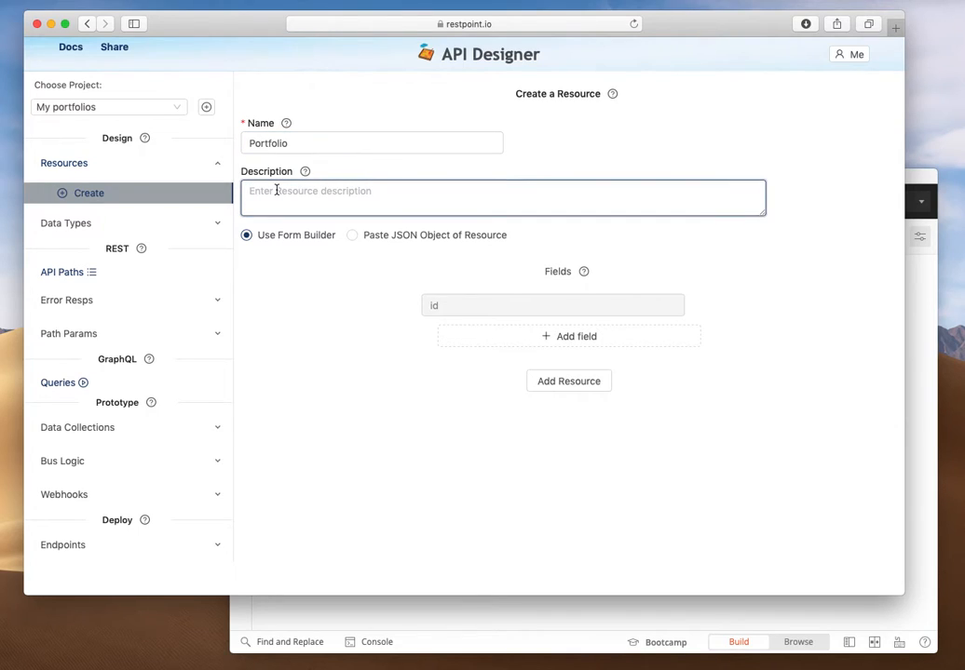
text(A portfolio has a list of)
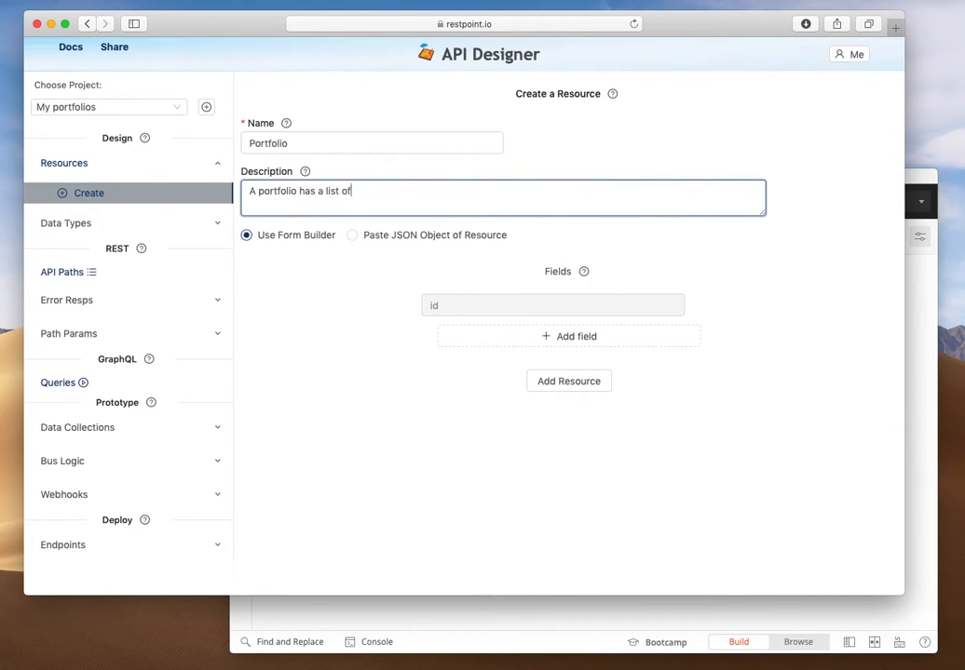
text( soti)
key(BackSpace)
text(tocks)
Add three string fields called name, description and manager to the Portfolio resource.
click(471, 336)
click(450, 342)
text(name)
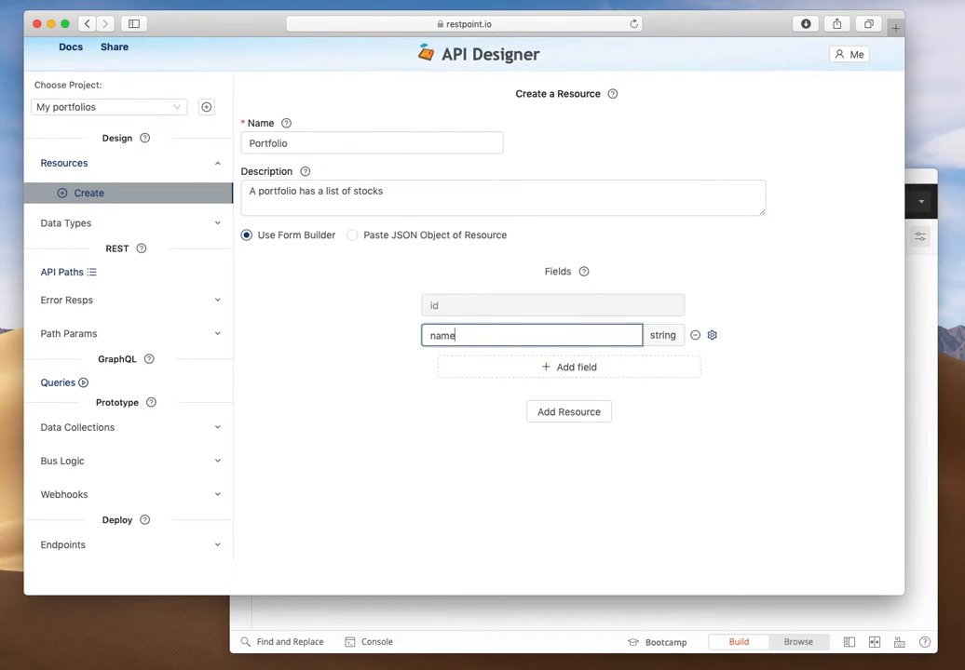
click(468, 372)
click(437, 365)
text(description)
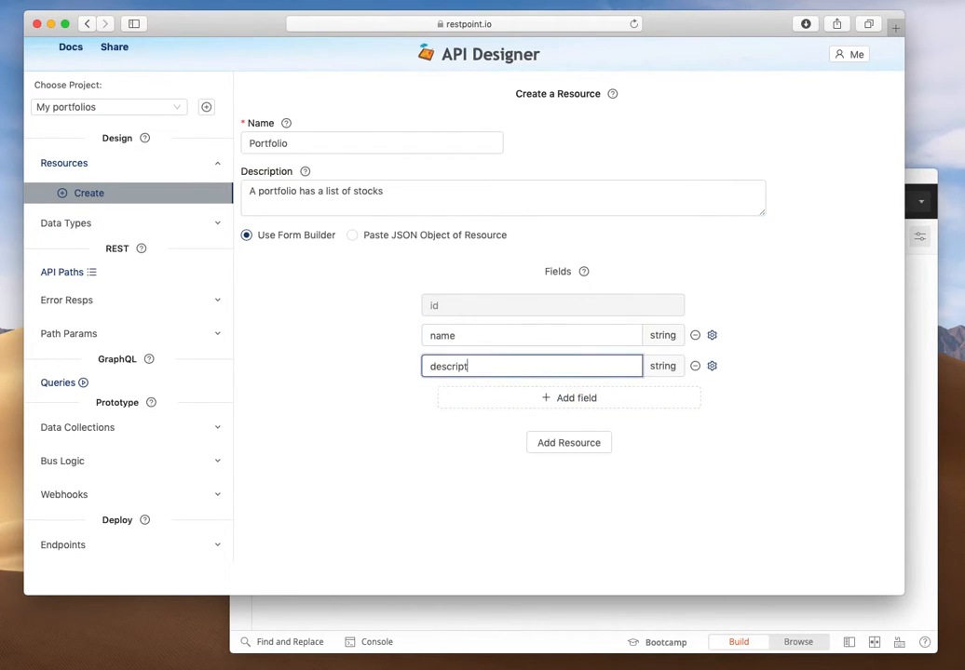
click(465, 399)
click(479, 391)
text(manager)
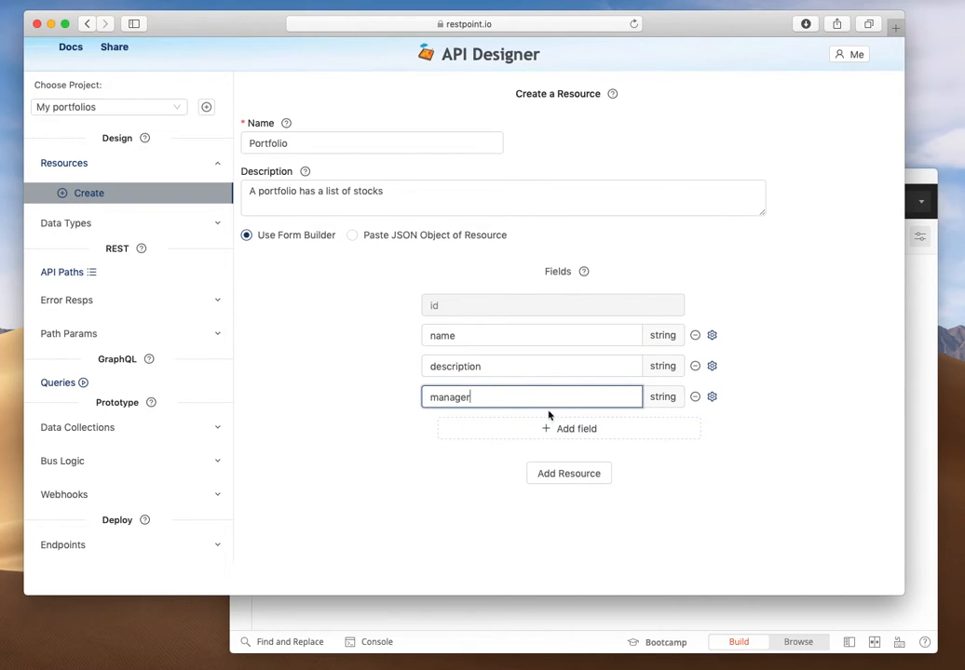
Make the name and manager fields required and add the Portfolio resource to the project.
click(712, 336)
click(349, 354)
click(333, 377)
click(620, 457)
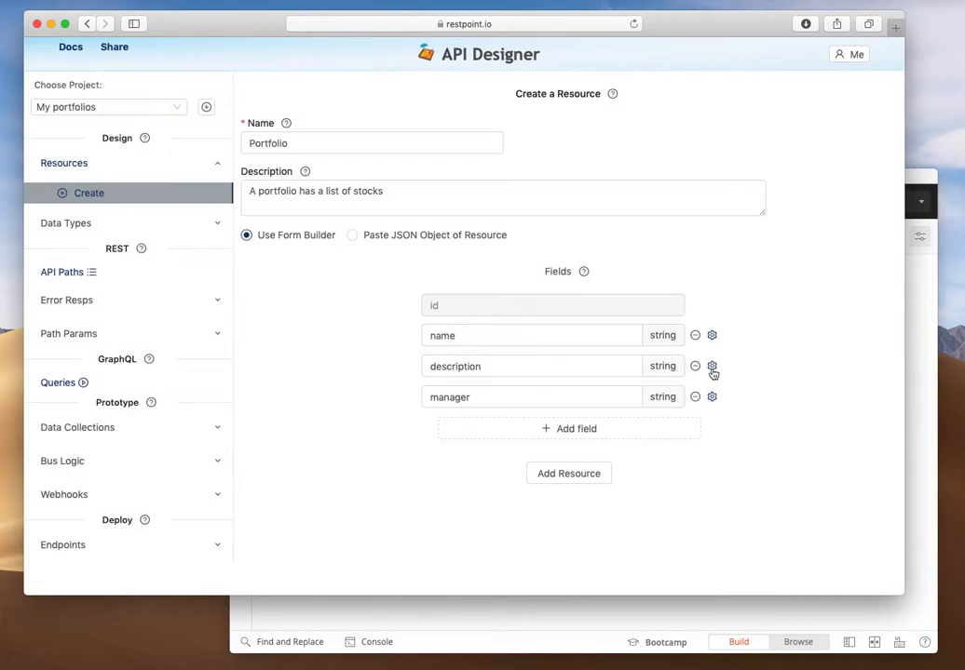
click(712, 397)
click(333, 359)
click(334, 377)
click(617, 456)
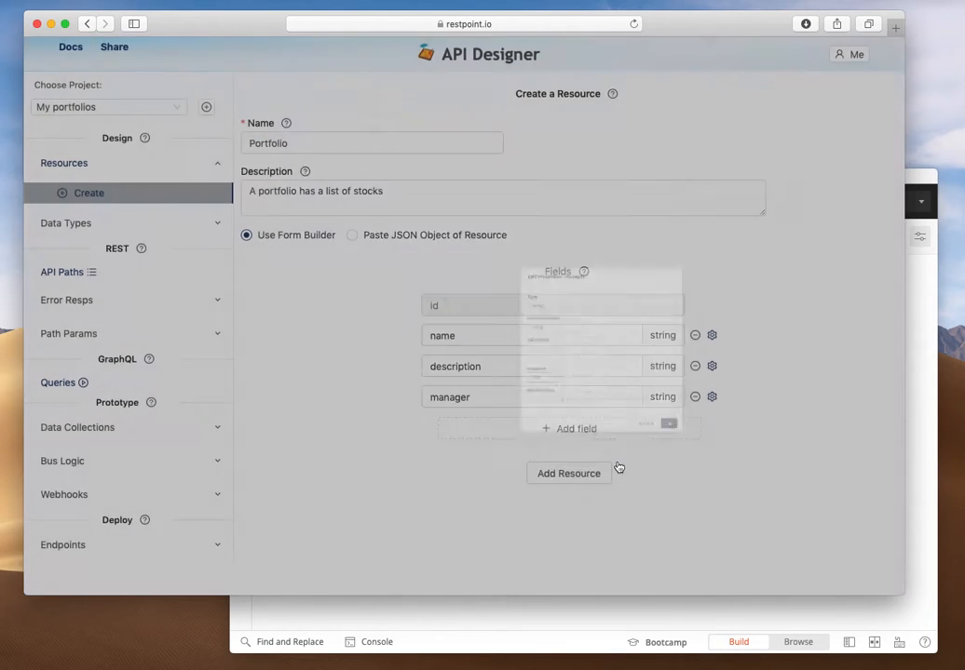
click(562, 475)
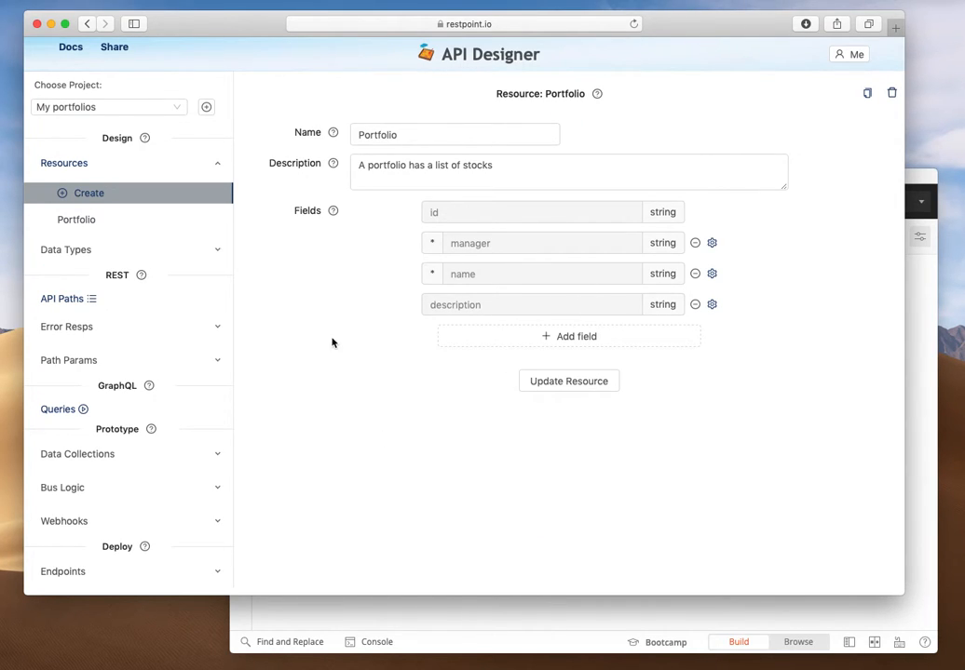
Start a second resource named Stock with the description "A stock is share in a company".
click(126, 194)
click(319, 145)
text(Stock)
key(Tab)
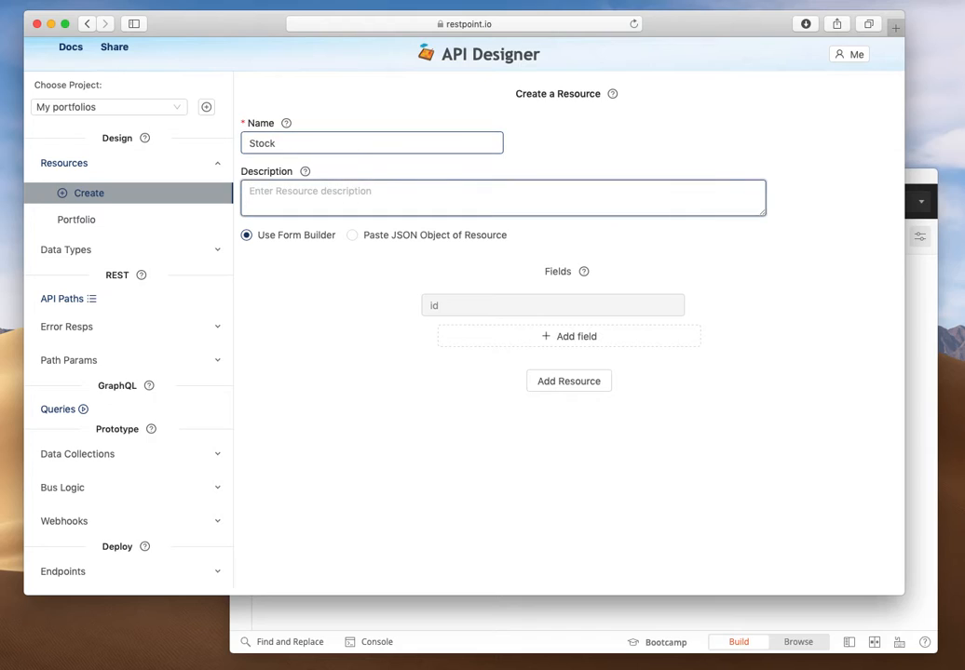
text(A stock)
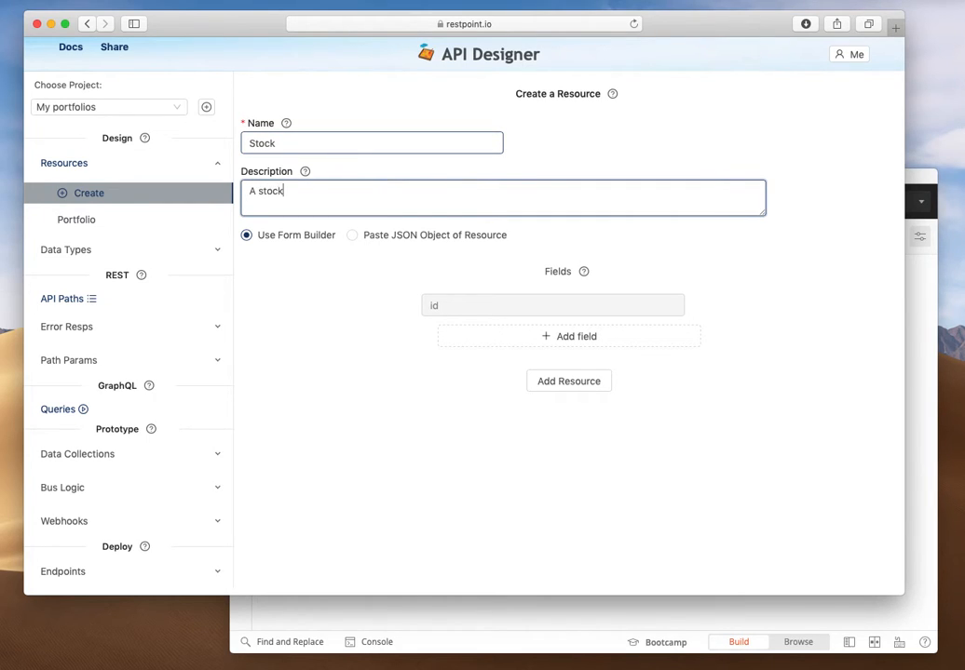
text( is share in a company)
Define the Stock resource from the example JSON object { "name" : "Amazon", "ticker" : "AMZN" } and add it to the project.
click(351, 236)
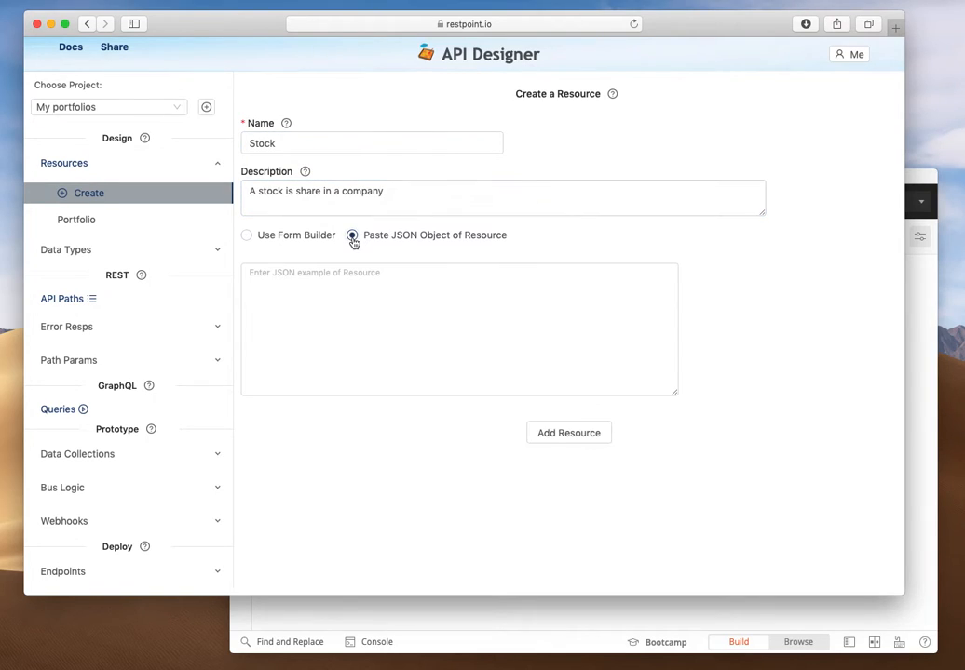
click(373, 276)
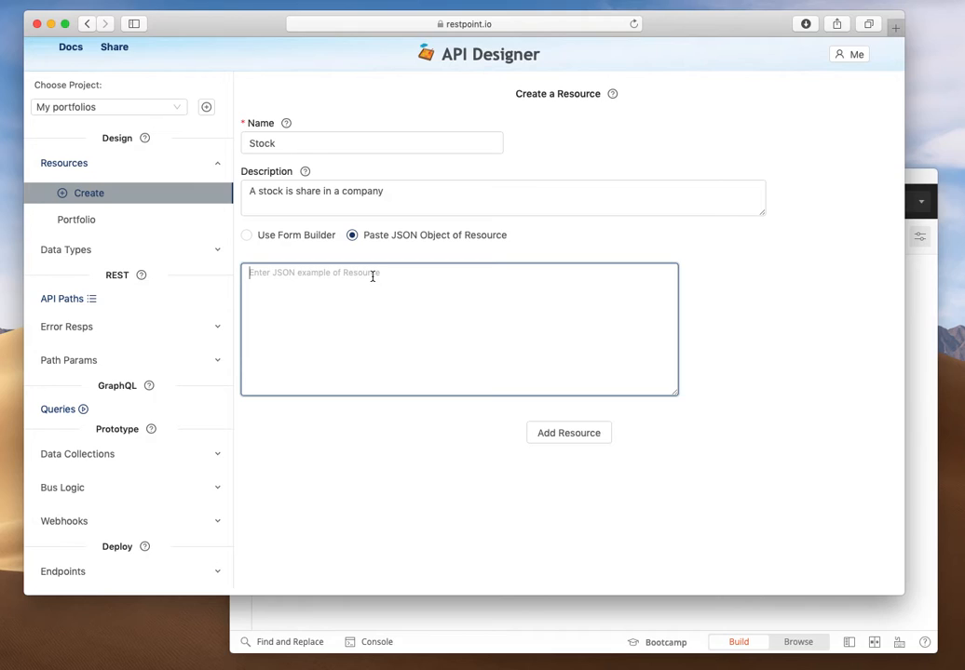
text({)
text(name" : "Mazon)
key(BackSpace)
key(BackSpace)
text(Amazon", "ticker" : "AMZN" })
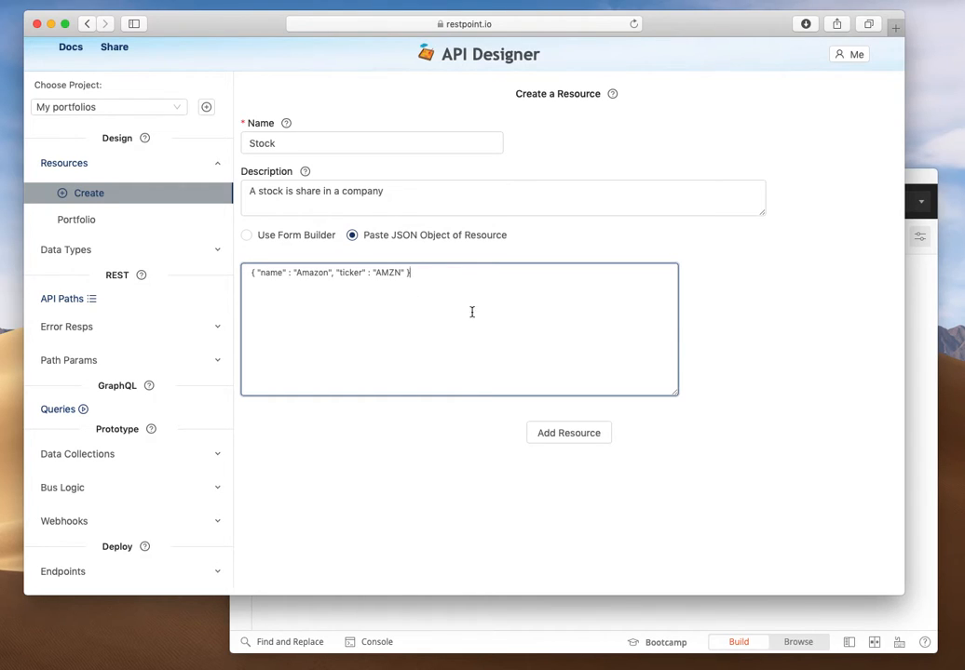
click(580, 435)
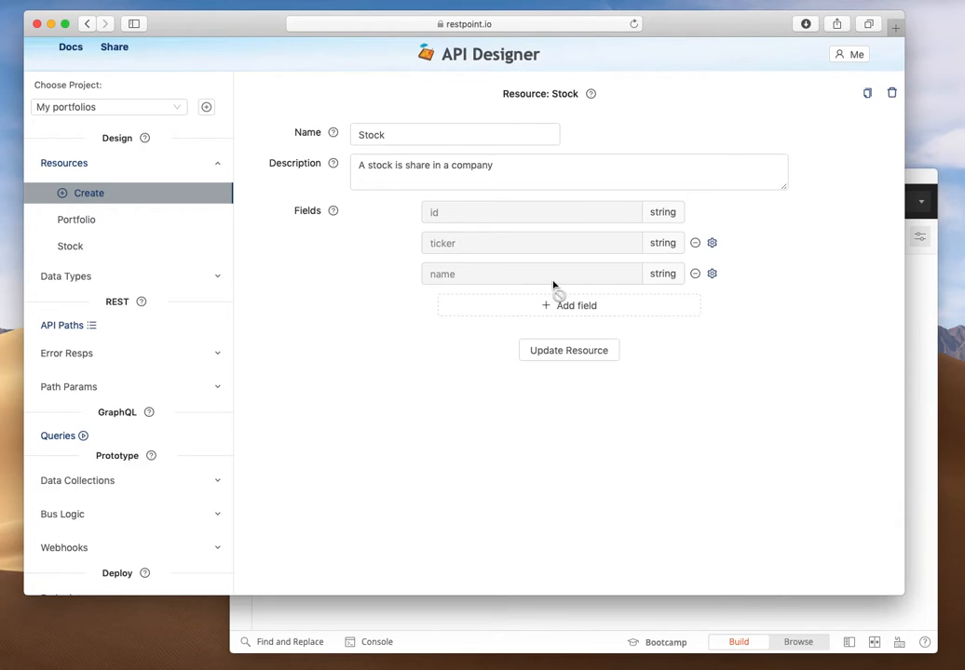
Make the ticker and name fields of the Stock resource required and update the resource.
click(712, 243)
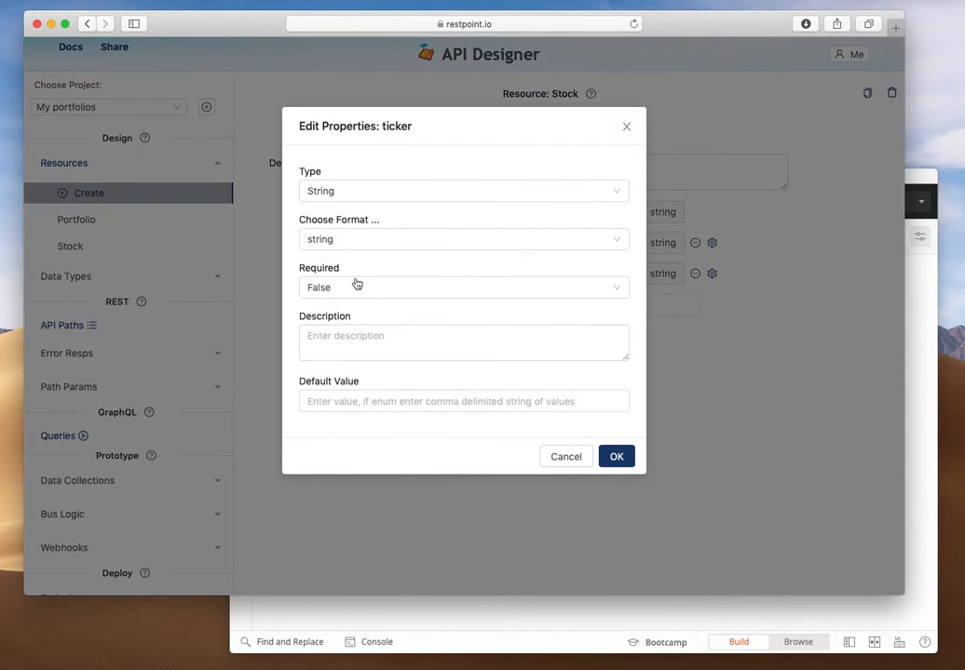
click(336, 293)
click(336, 315)
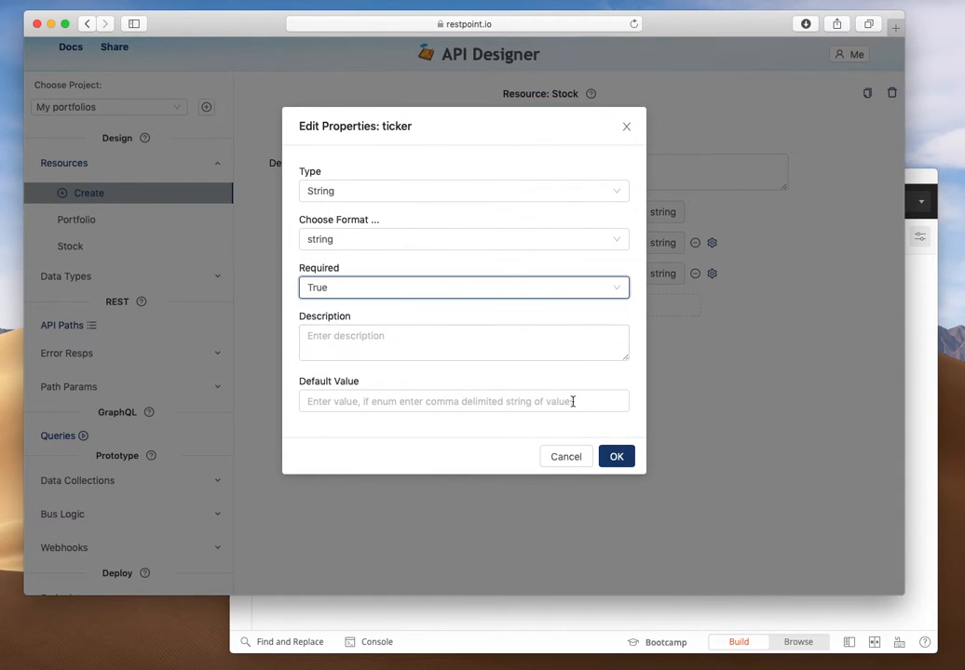
click(617, 457)
click(712, 276)
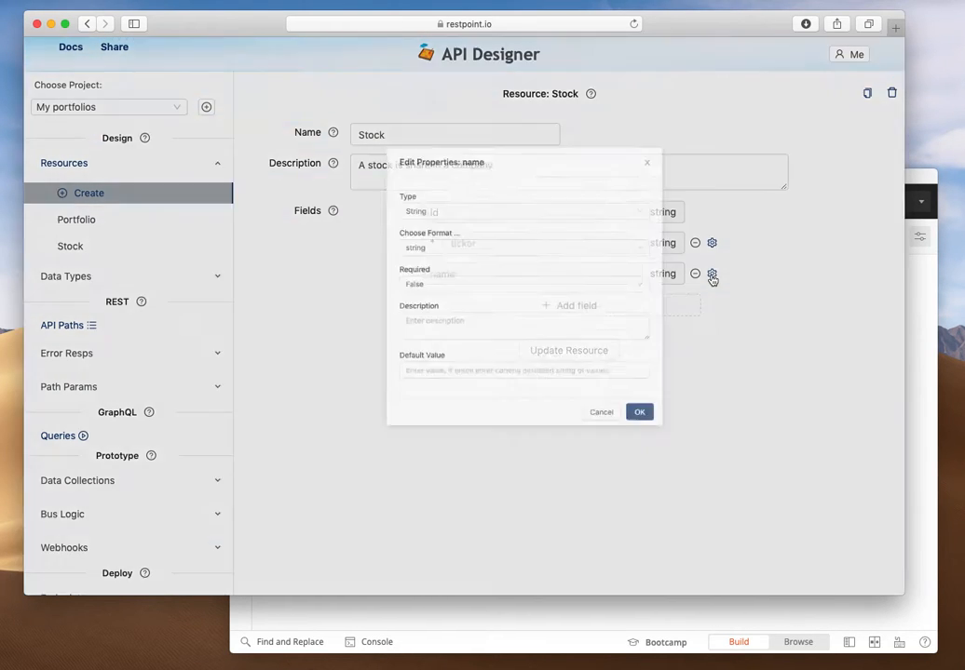
click(380, 293)
click(366, 314)
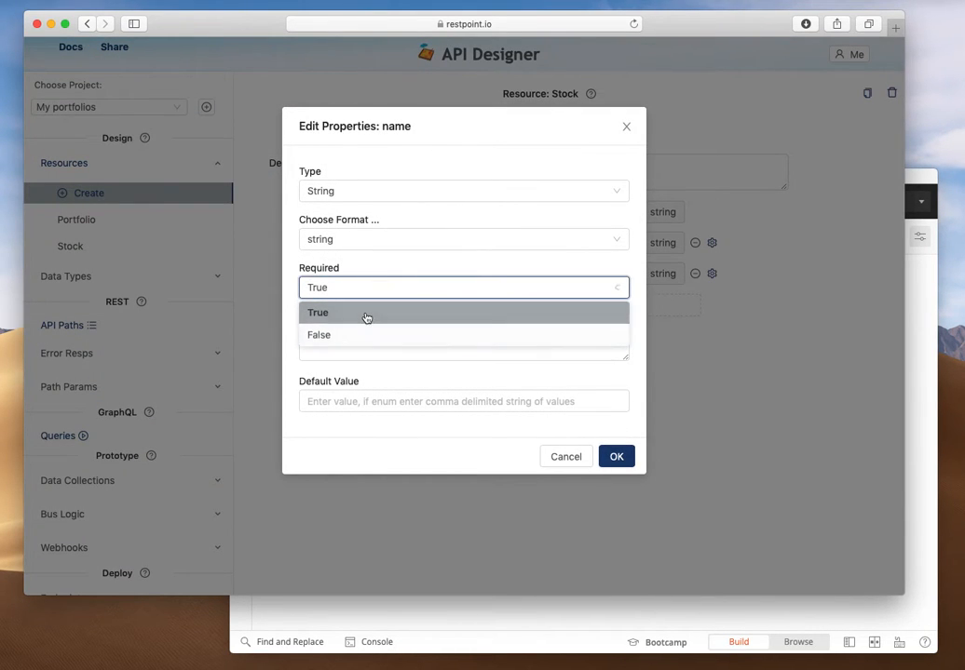
click(617, 456)
click(547, 353)
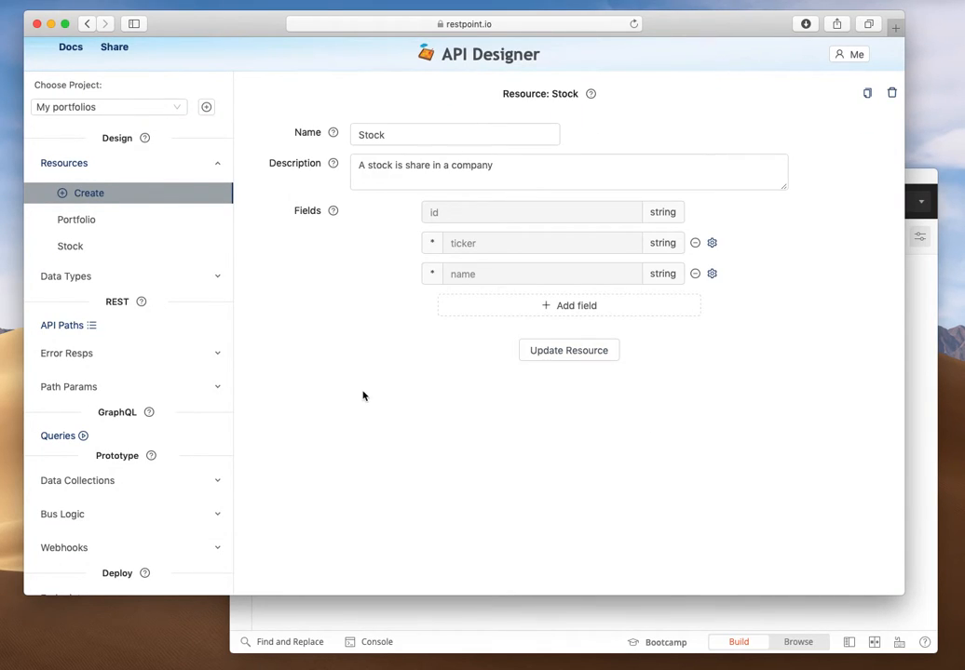
Start a new REST API path and enter portfolios/{portfolioId}/stocks as its path.
click(147, 168)
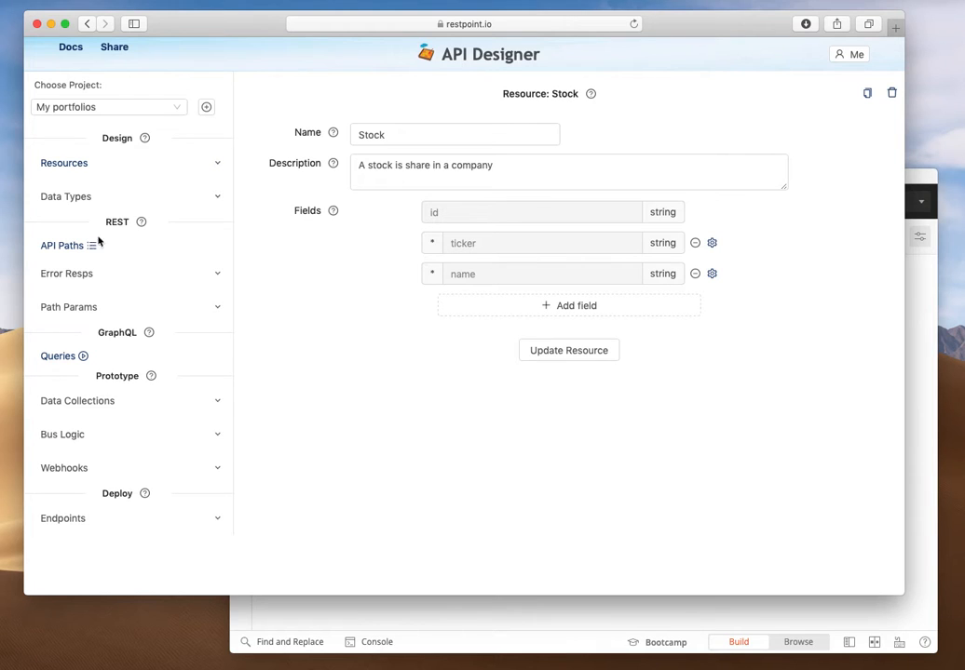
click(65, 245)
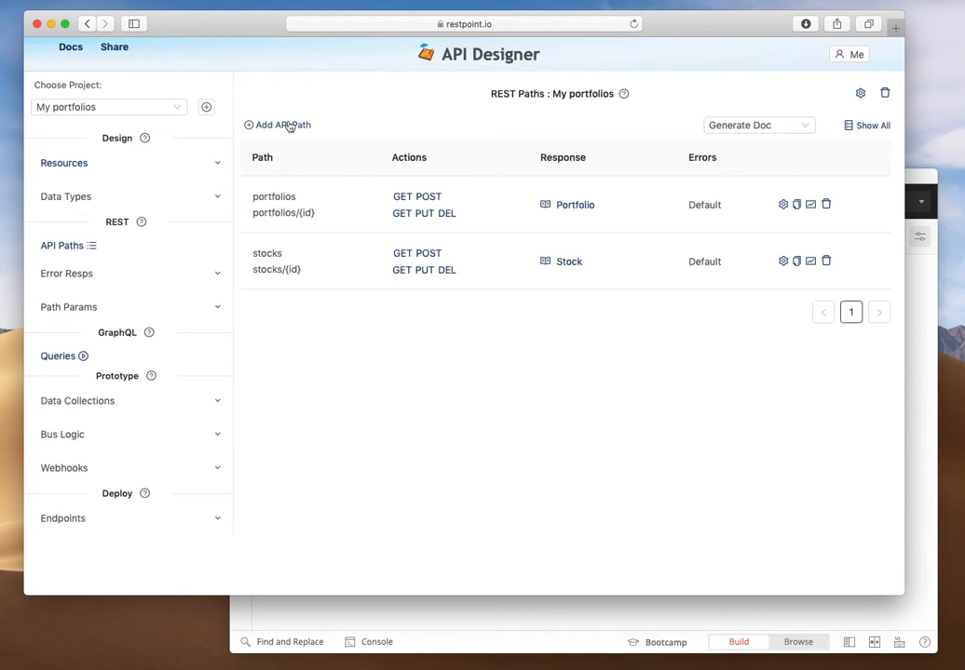
click(290, 127)
text(portfolios)
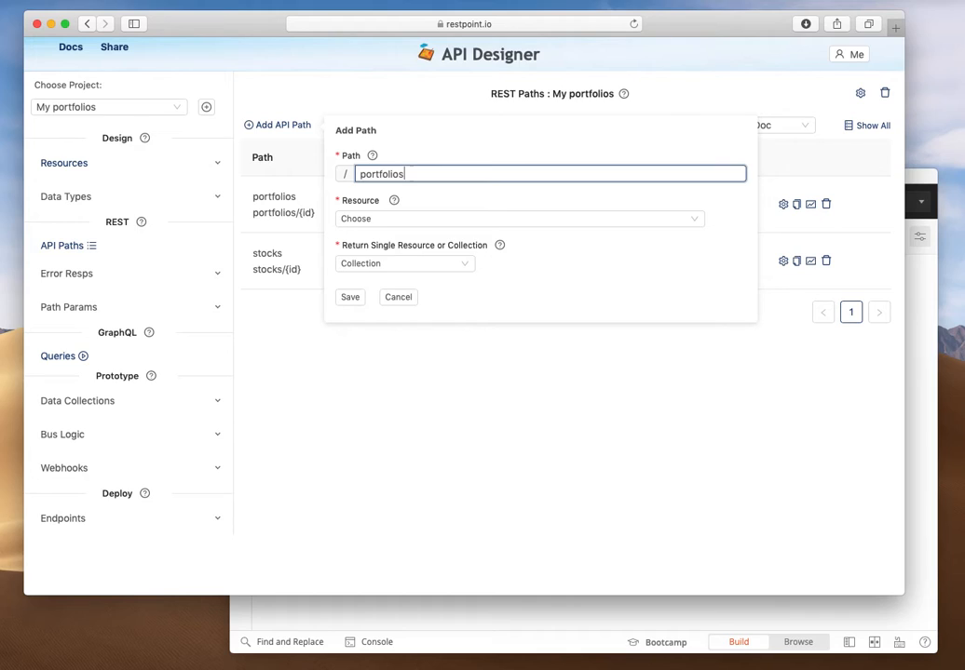
text(/{portfoli)
text(lio)
text(Id}/stocks)
Assign the Stock resource to the new path, returned as a Collection, and save the path.
click(395, 221)
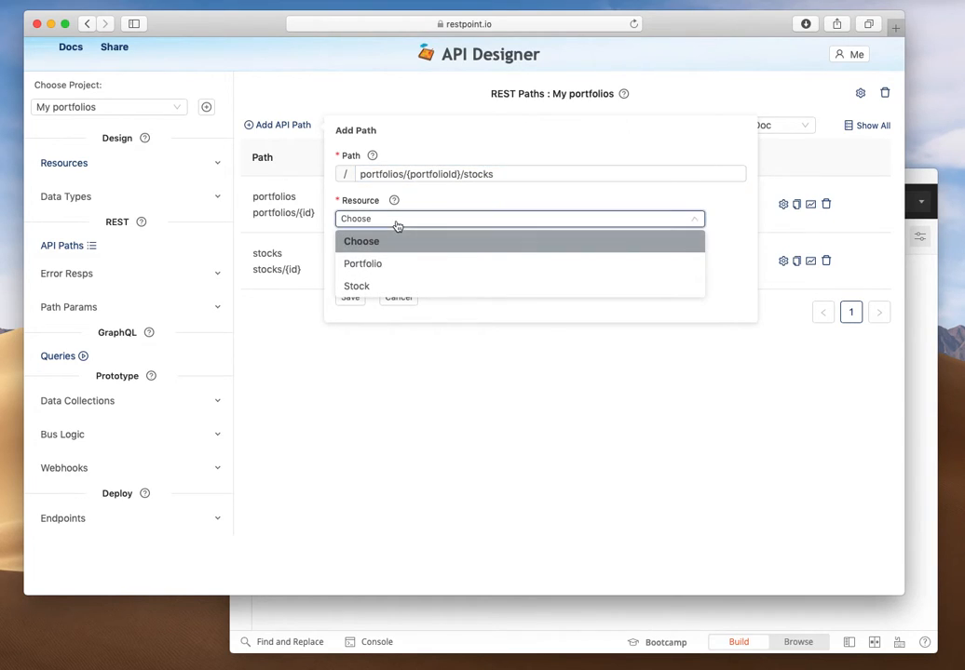
click(391, 287)
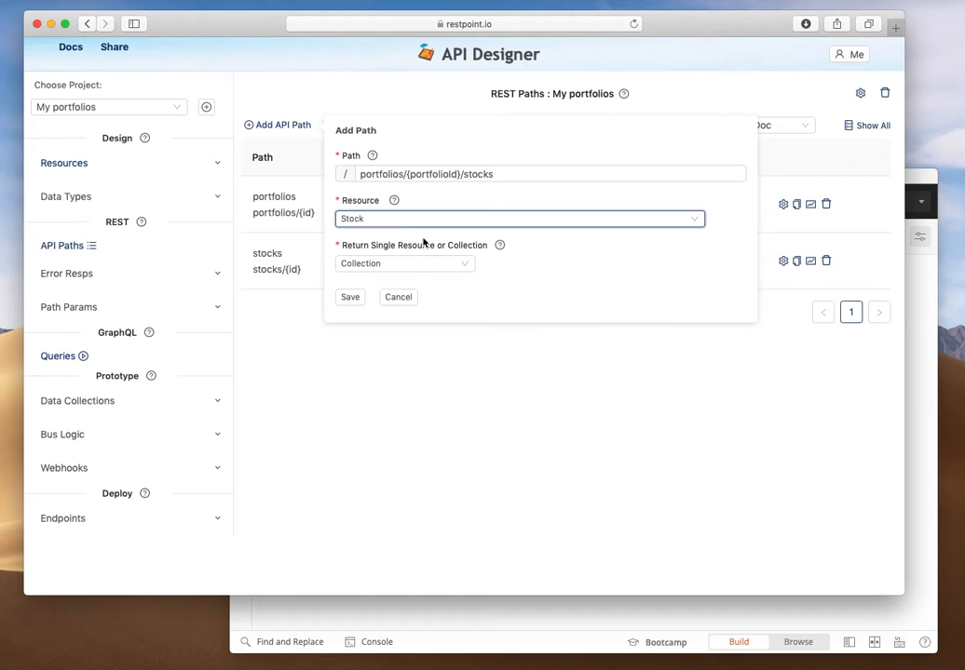
click(401, 267)
click(401, 266)
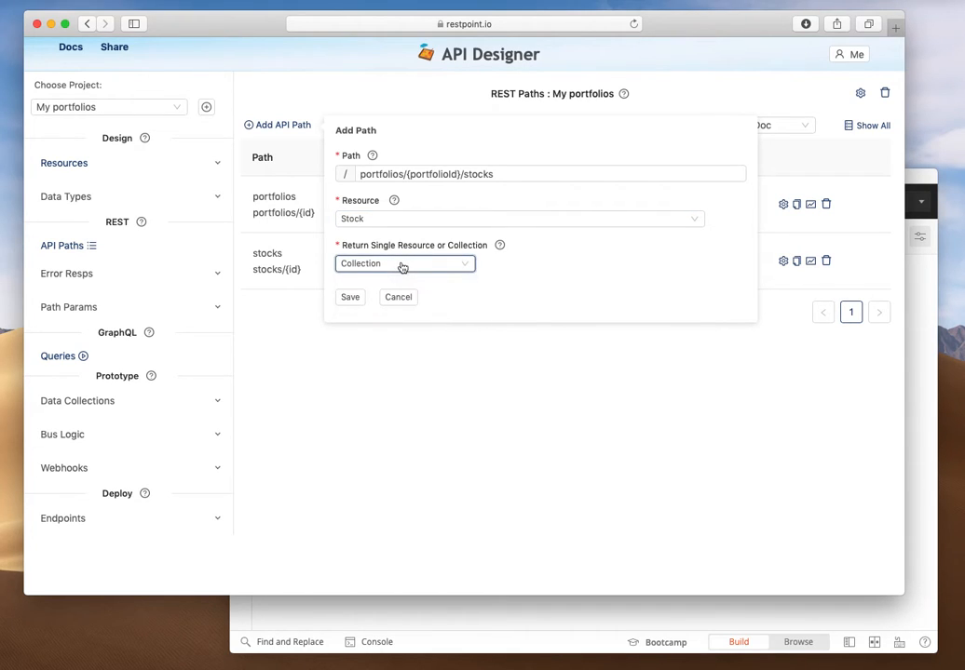
click(350, 298)
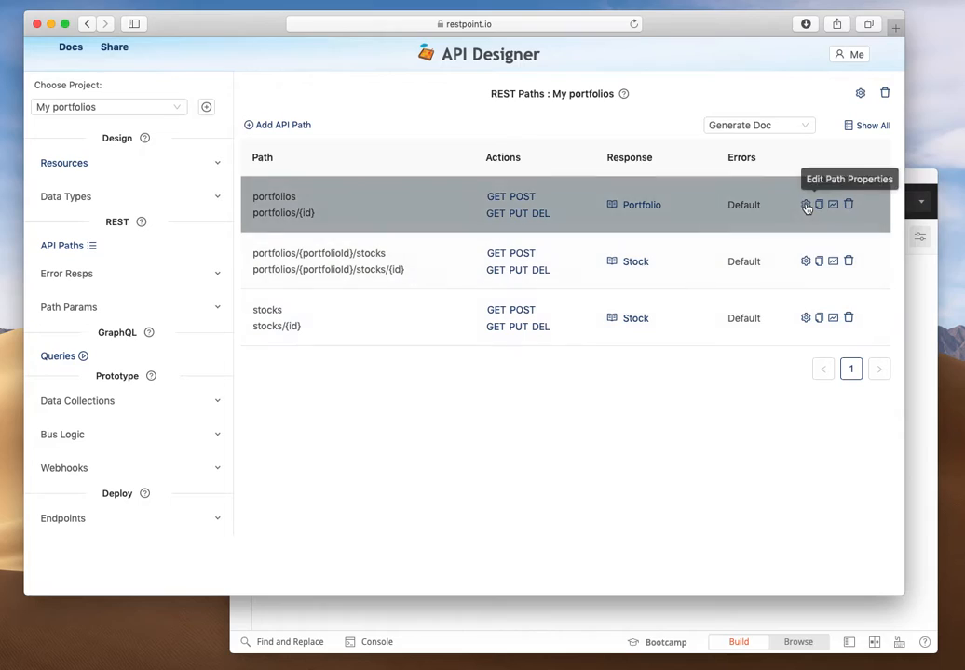
Review the editable properties of the portfolios path and the JSON example of the nested stocks path's Stock response.
click(807, 206)
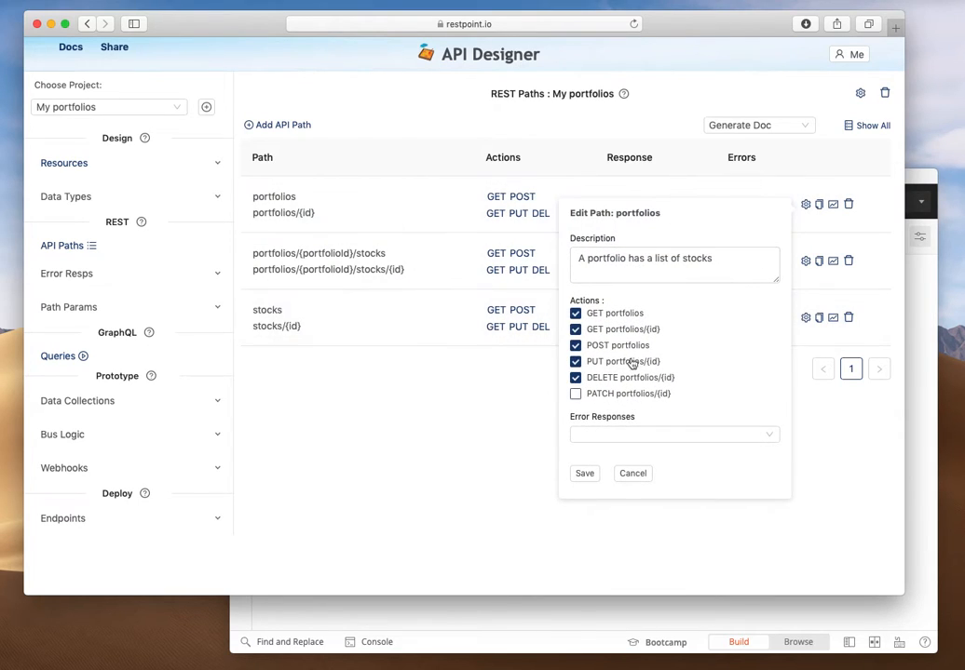
click(639, 474)
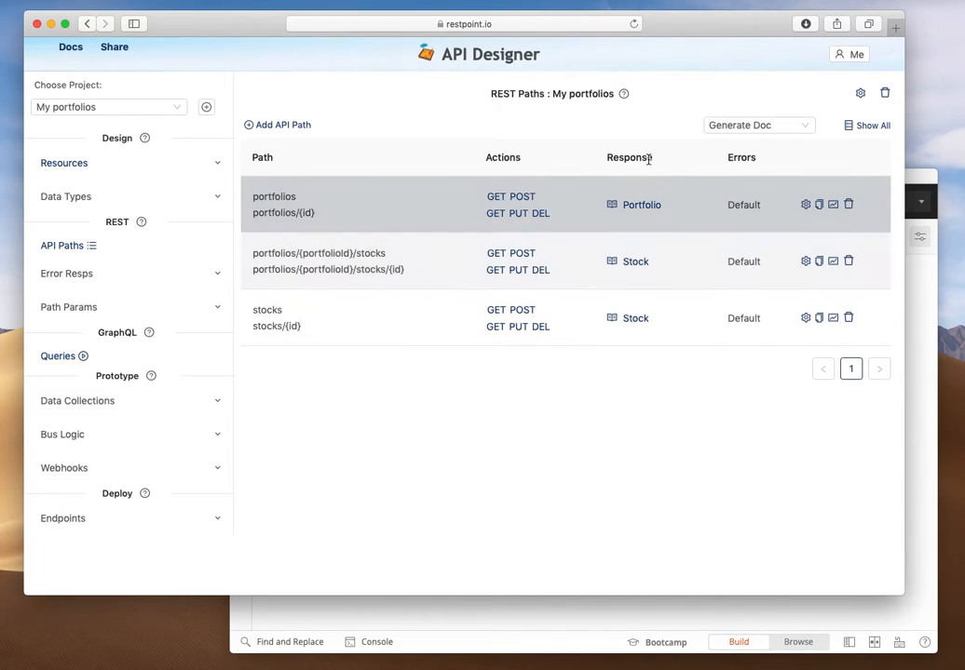
click(639, 221)
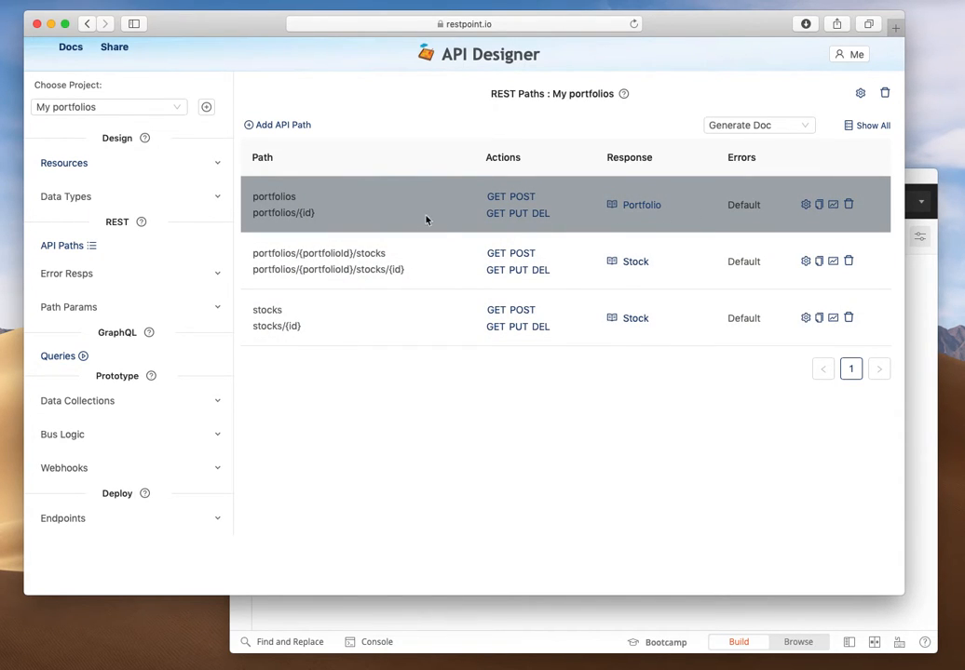
mouse_move(643, 212)
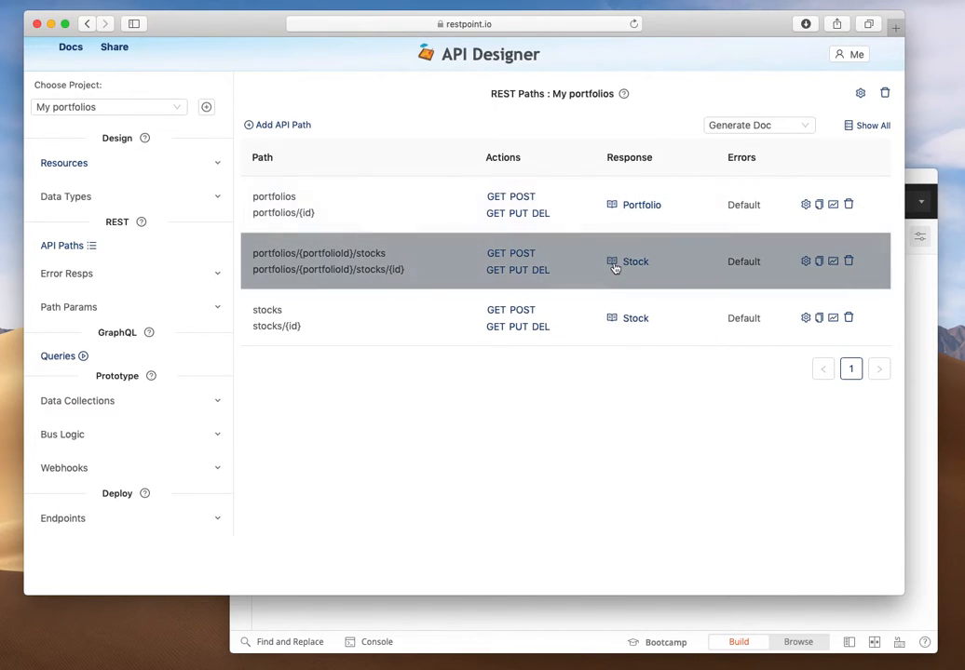
click(614, 261)
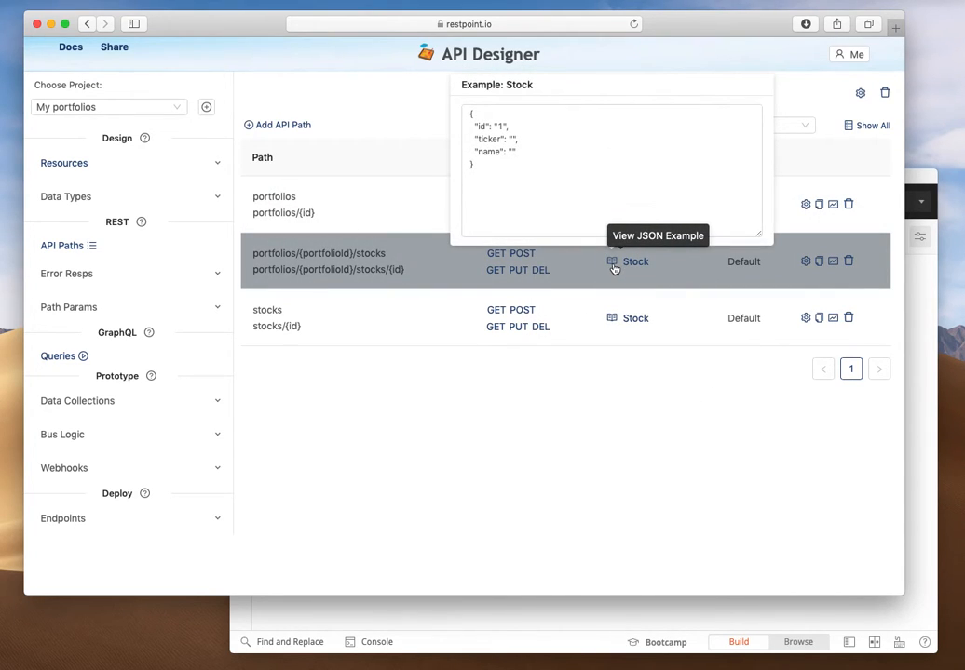
click(642, 61)
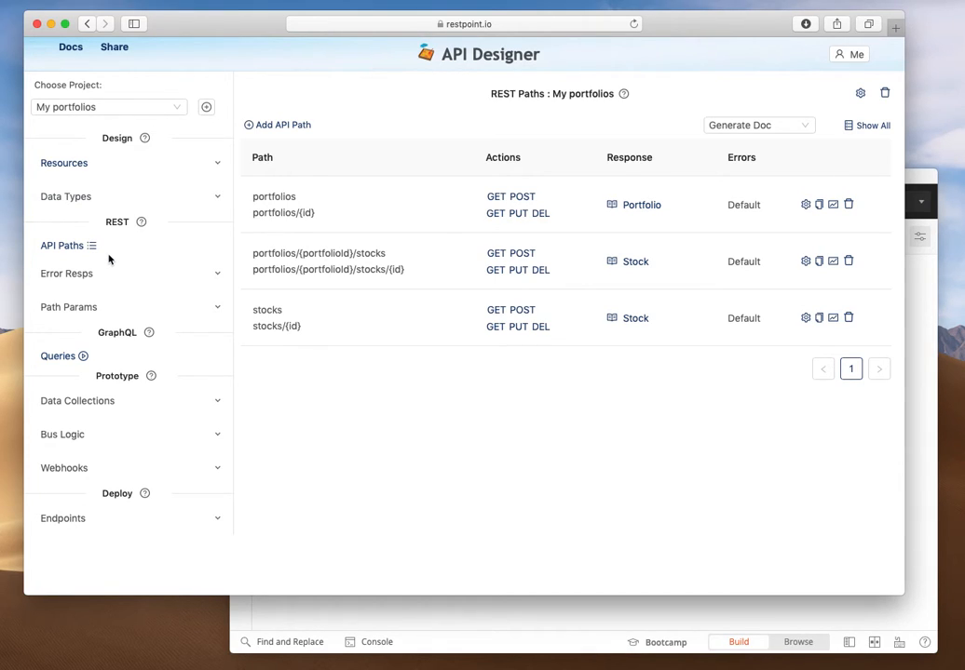
click(297, 218)
Delete the blank sample record from the portfolios data collection.
click(115, 401)
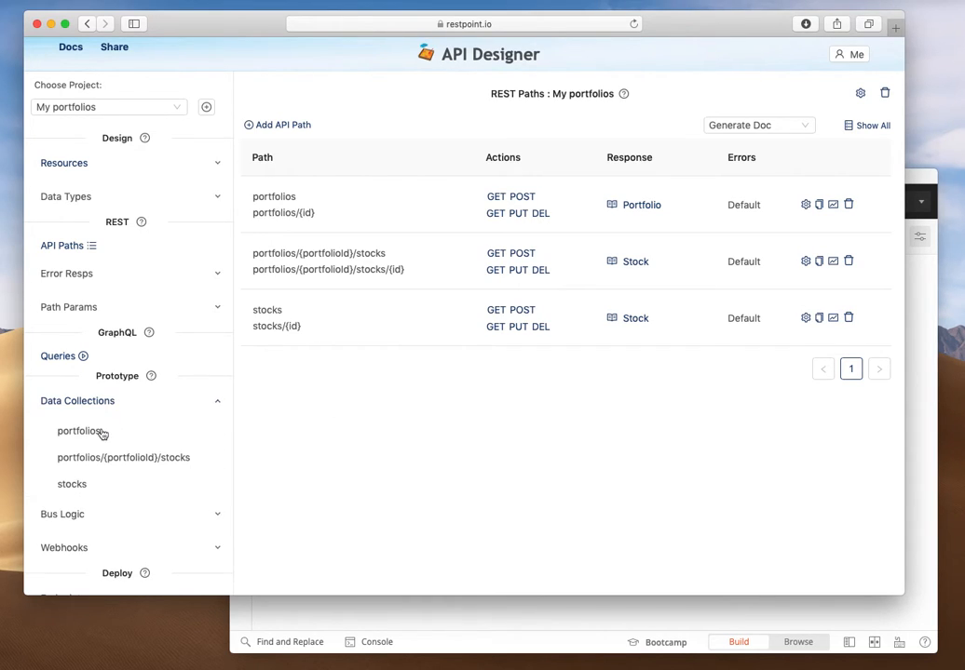
click(94, 432)
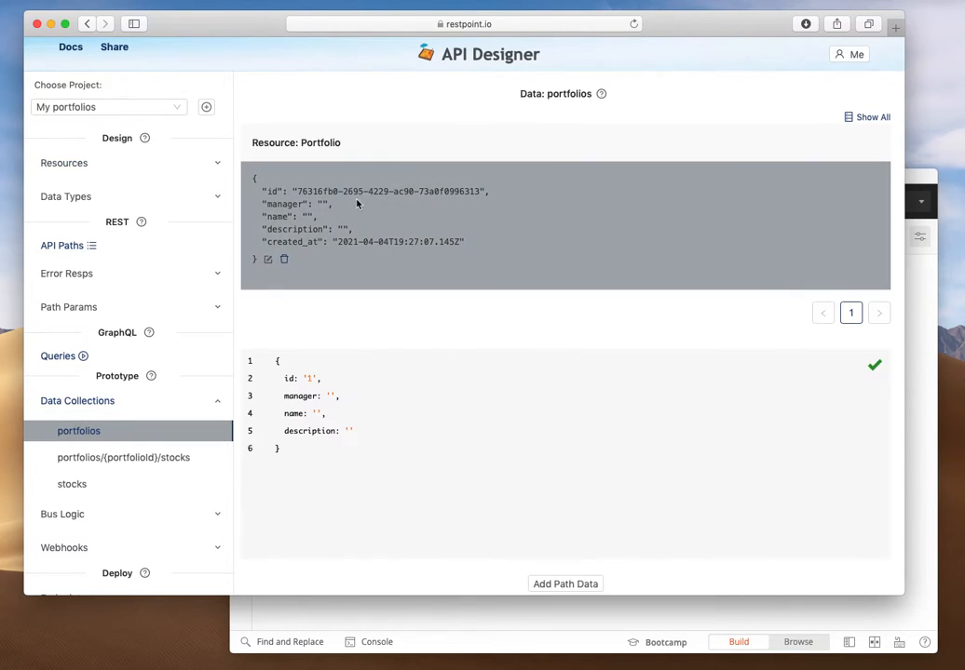
click(284, 259)
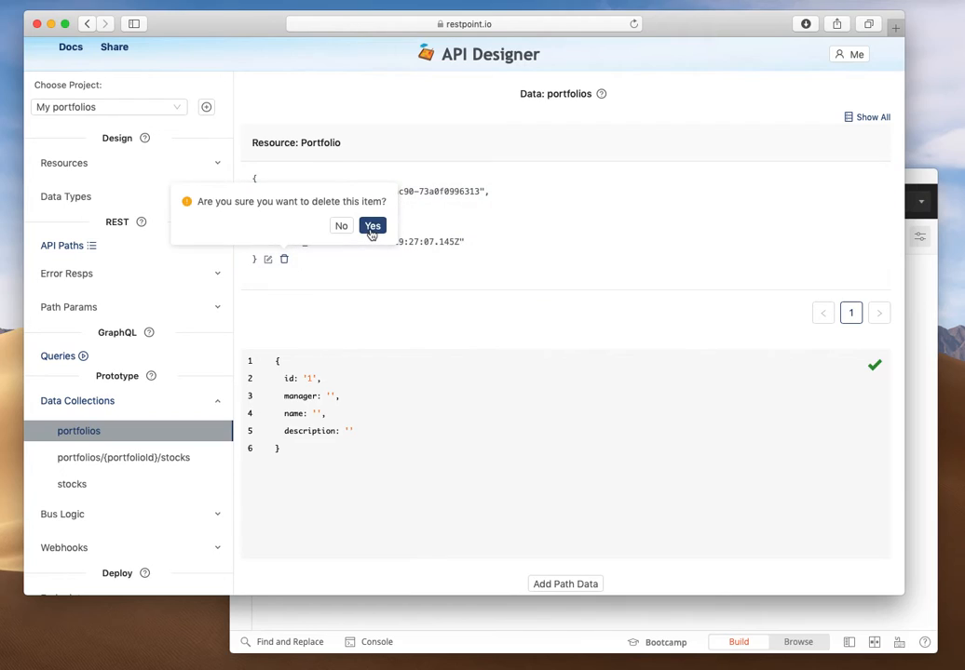
click(372, 224)
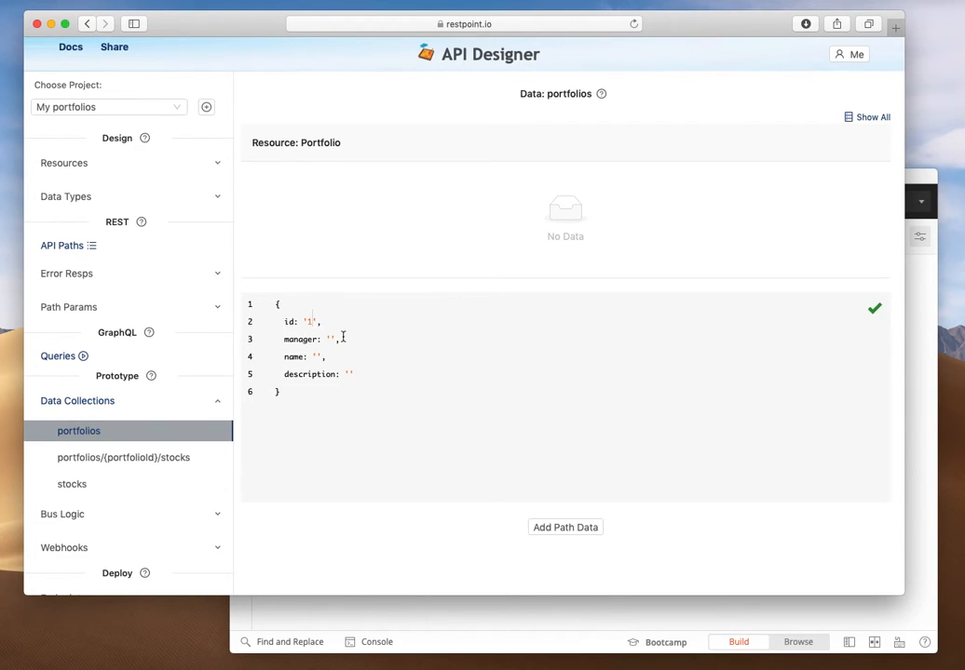
Add a portfolios record with id 1, the manager's full name, name Tech Stocks and description My favorite tech stocks.
click(330, 338)
text(John)
text(Tech)
text( Stocks)
text(favorite st)
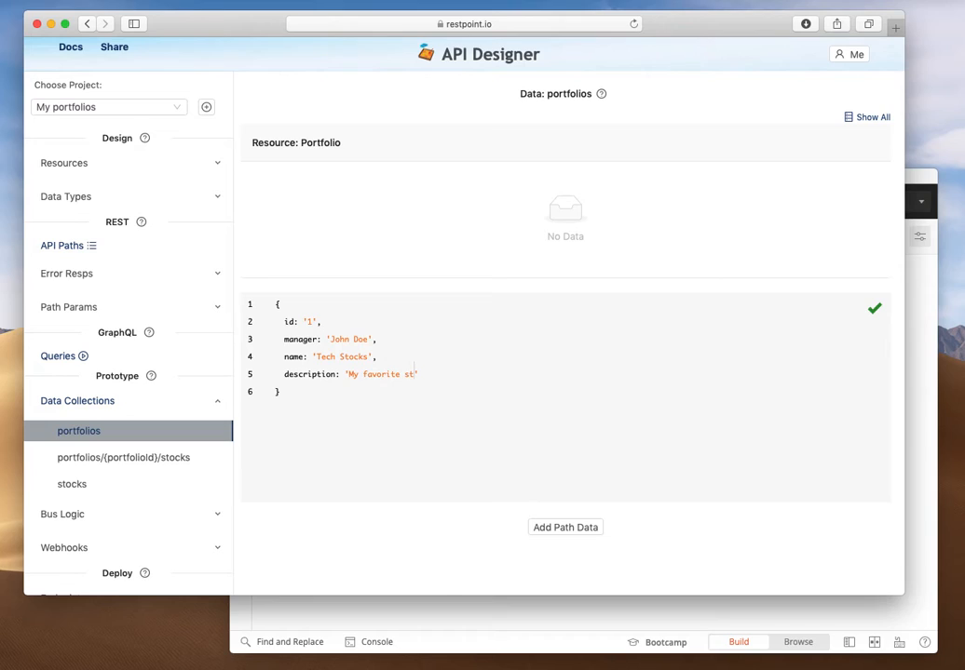
text(ch sotcks)
key(BackSpace)
key(BackSpace)
key(BackSpace)
text(tocks)
Add a second portfolios record with id 2, another manager's full name, name Bank Stocks and description My favorite bank stocks.
double_click(337, 395)
text(Jane)
double_click(324, 413)
text(Bank)
double_click(411, 430)
text(bank)
click(560, 589)
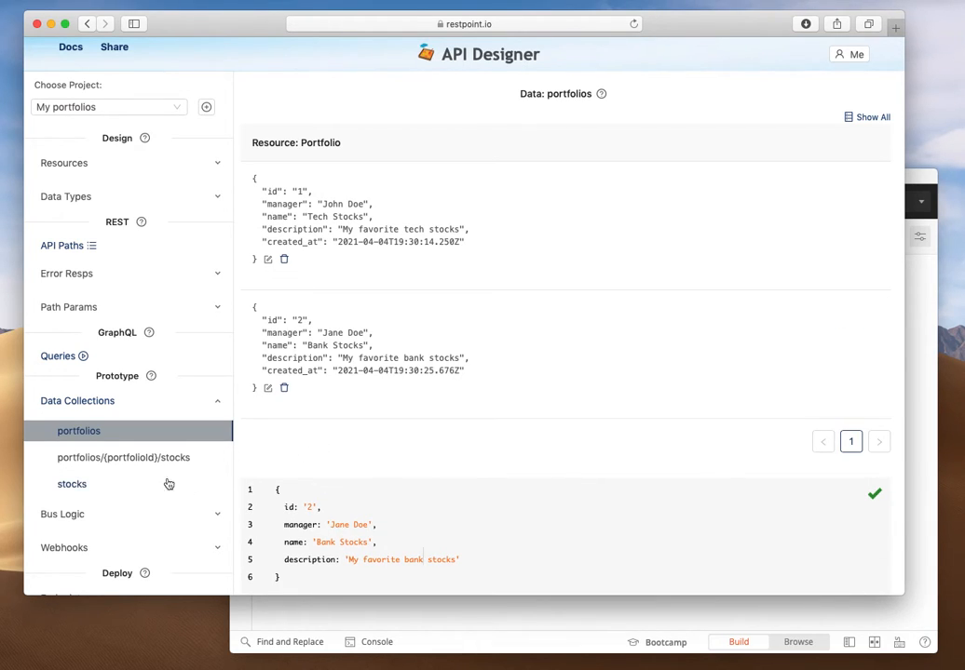
Replace the blank sample record in the stocks data collection with one with id 1, ticker Amazon and name AMZN.
click(105, 491)
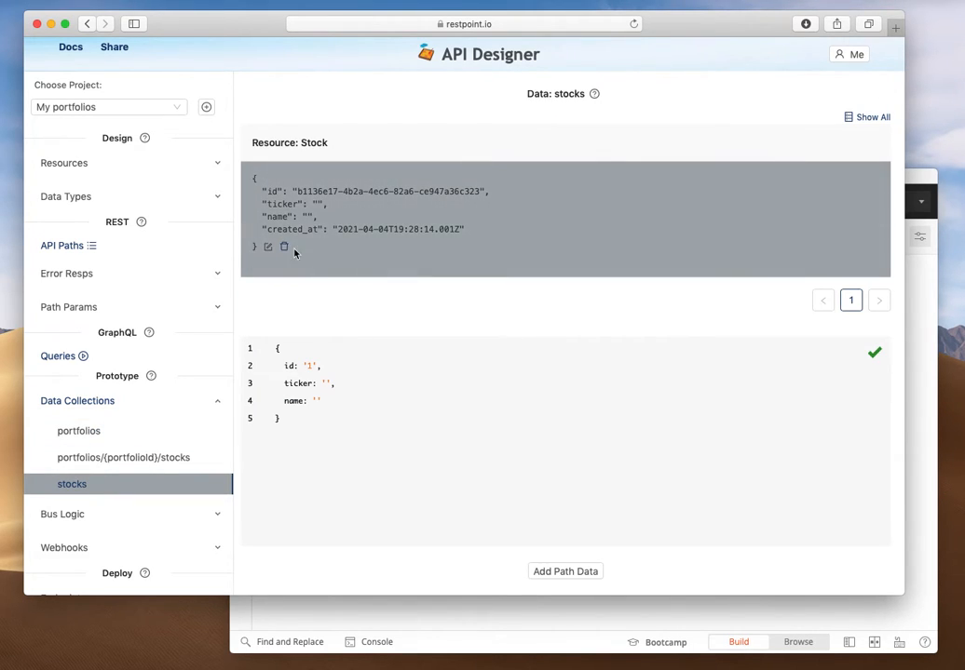
click(284, 246)
click(372, 213)
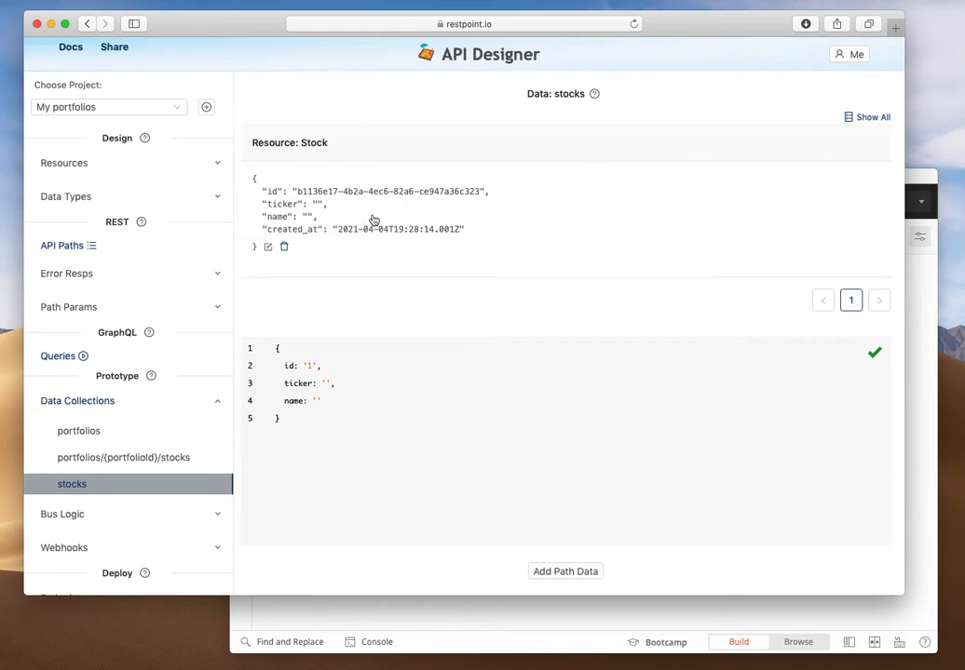
click(327, 339)
text(Amazon)
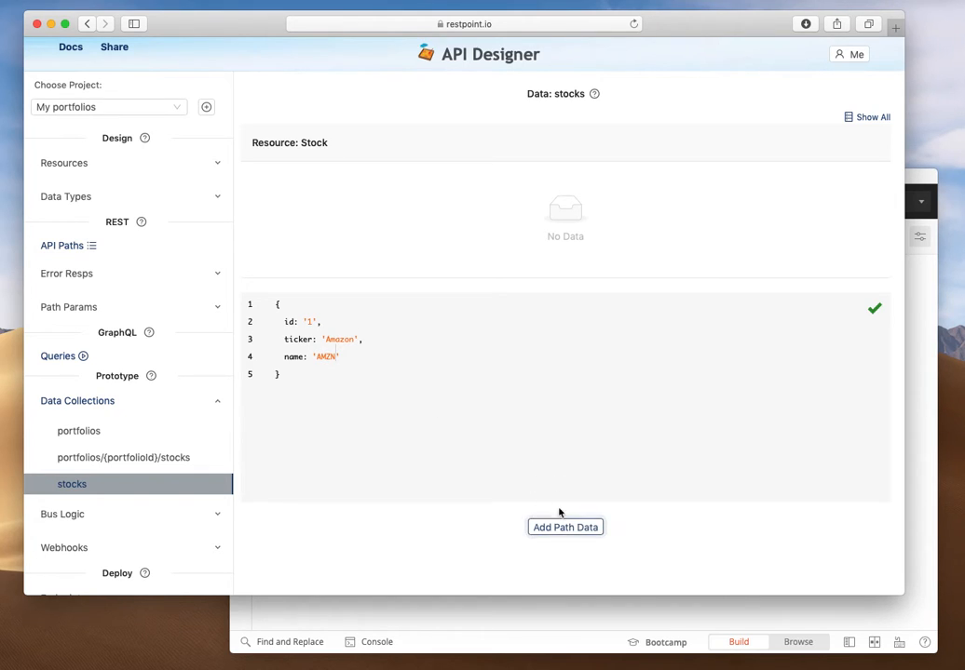
Add a second record to the stocks data collection with id 2, ticker Telsa and name TSLA.
double_click(311, 366)
text(2)
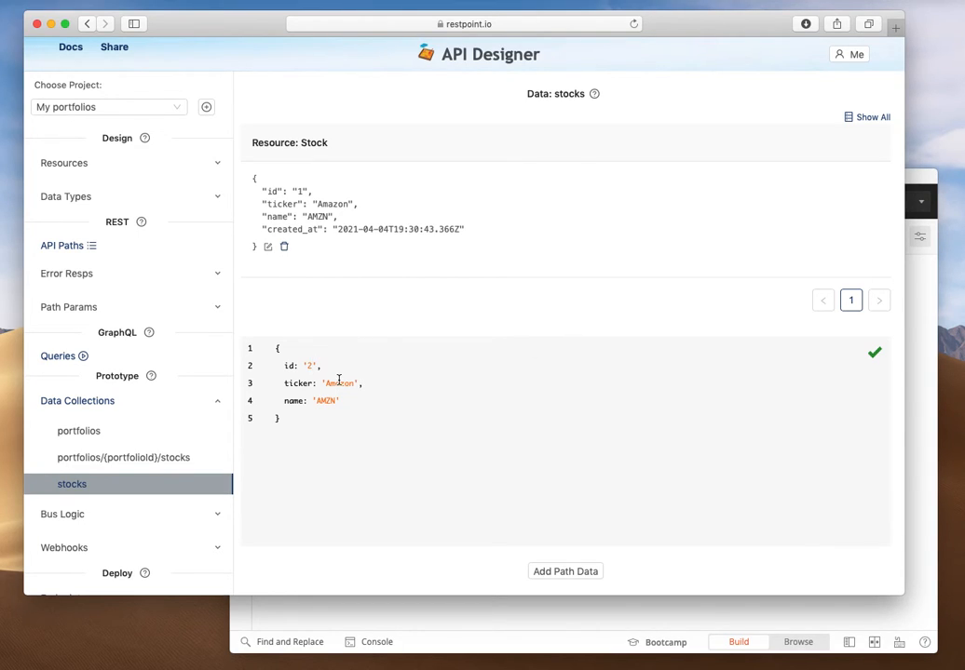
text(Te)
double_click(339, 384)
text(Te)
double_click(325, 401)
text(TSLA)
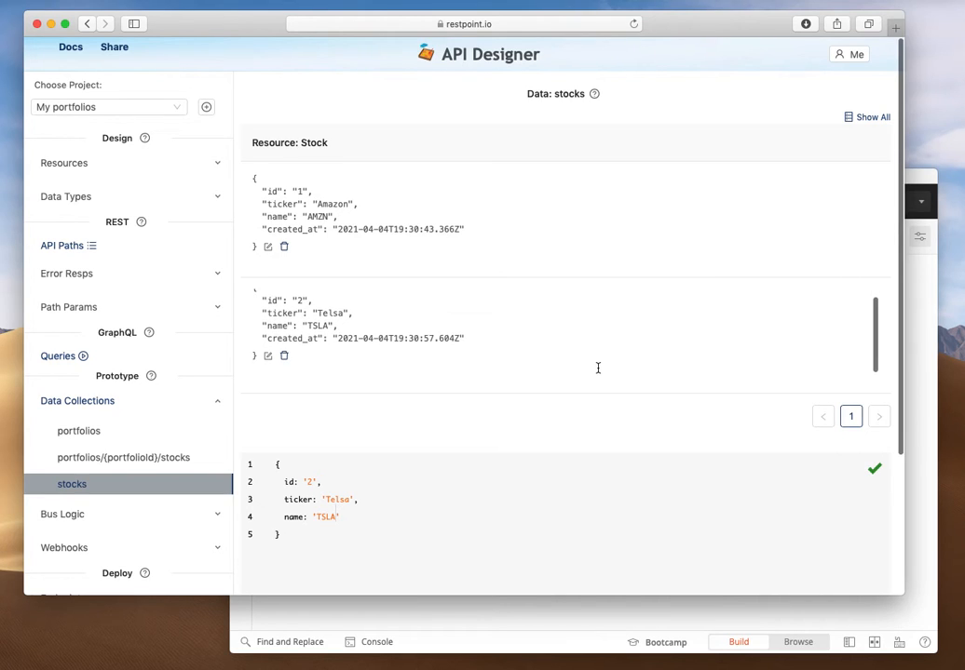
Add the TSLA stock record to the portfolios/{portfolioId}/stocks data for portfolioId 1 and select the portfolios/1/stocks collection.
click(126, 459)
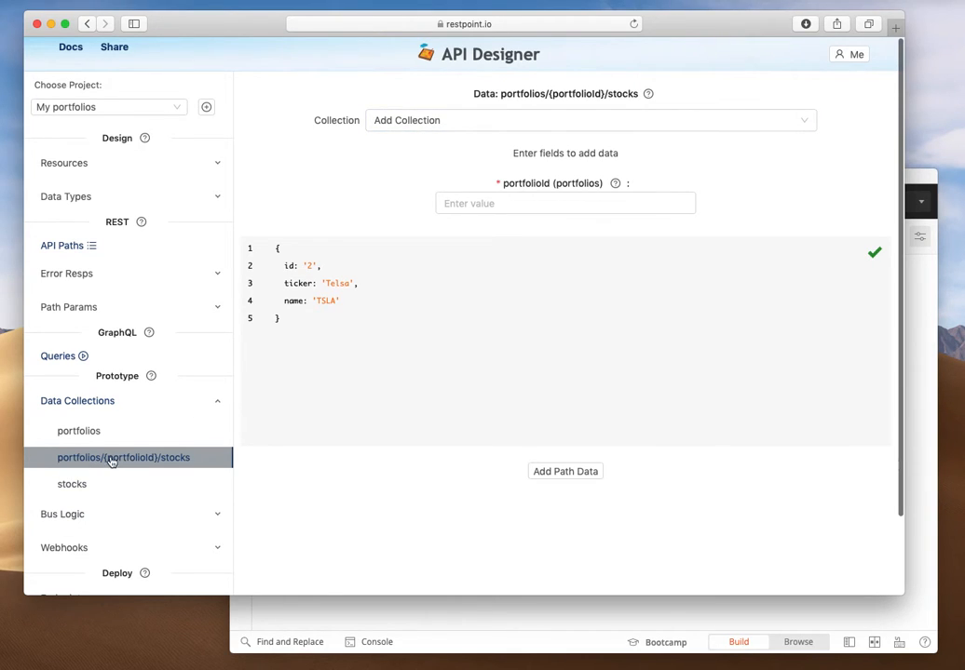
click(481, 199)
text(1)
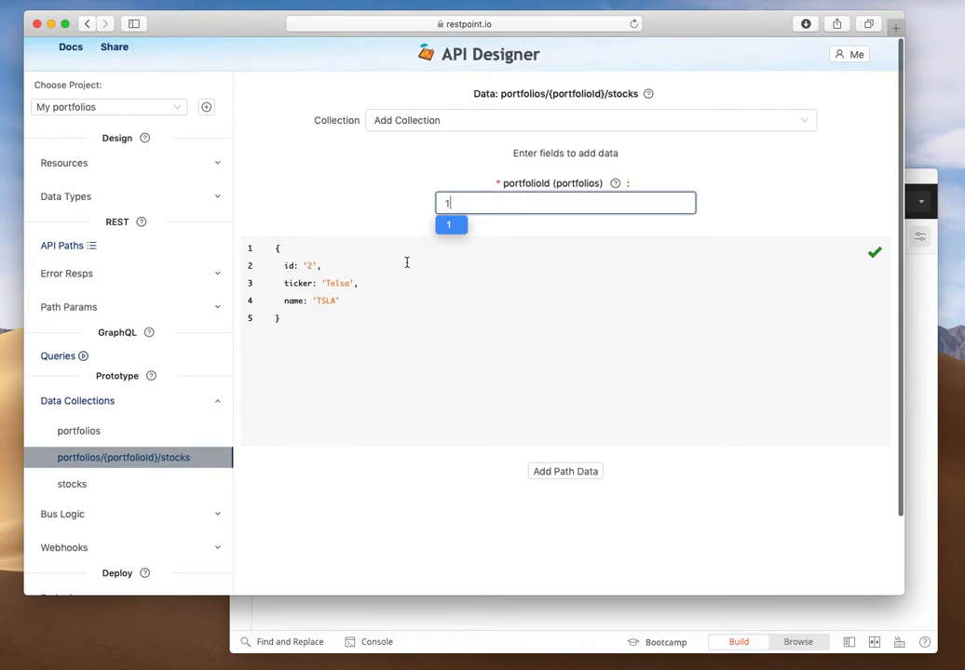
click(404, 263)
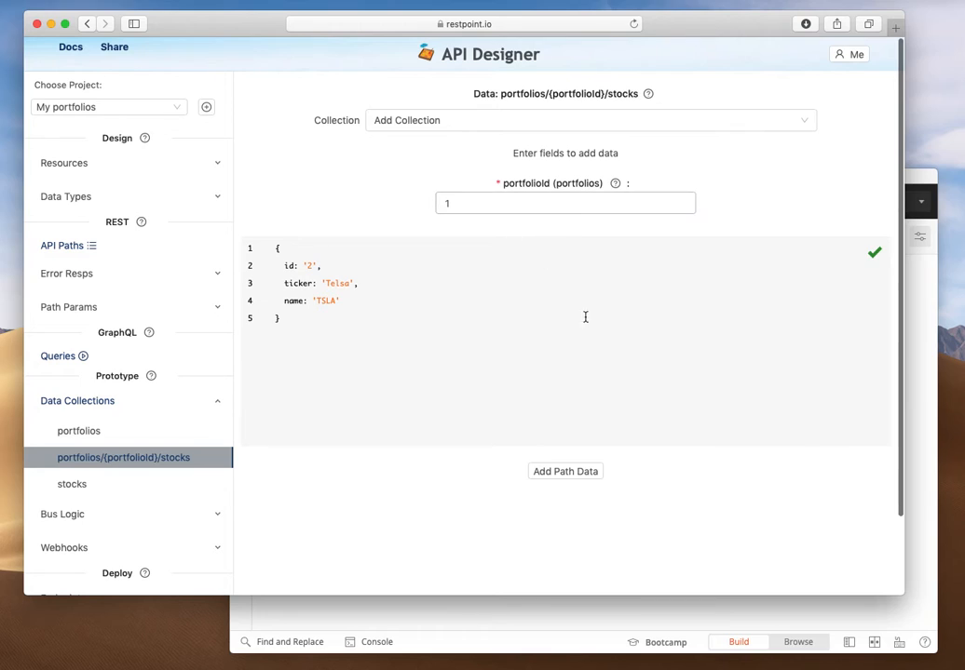
click(568, 474)
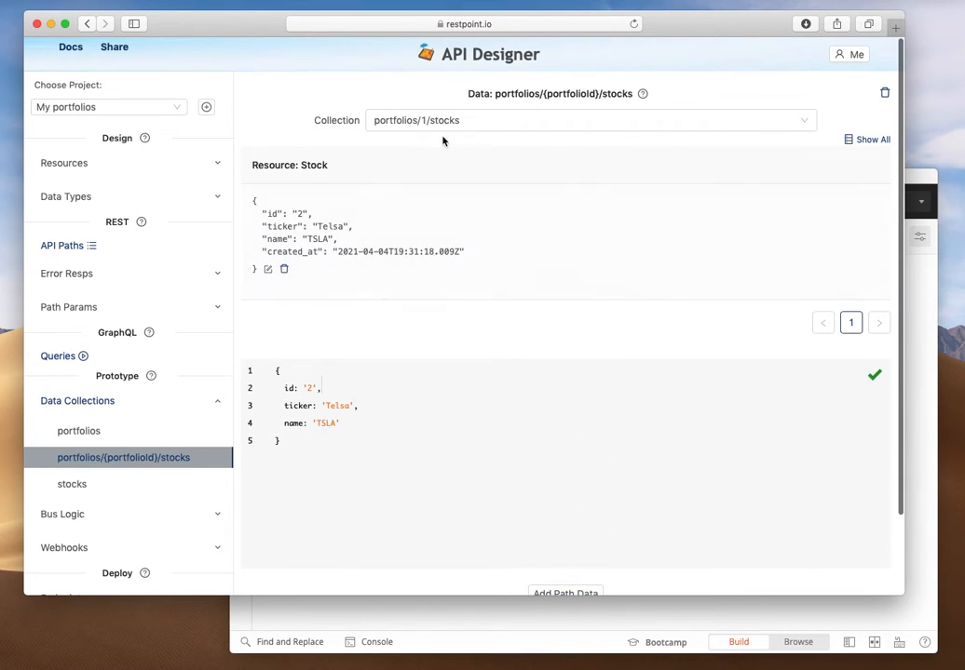
click(418, 120)
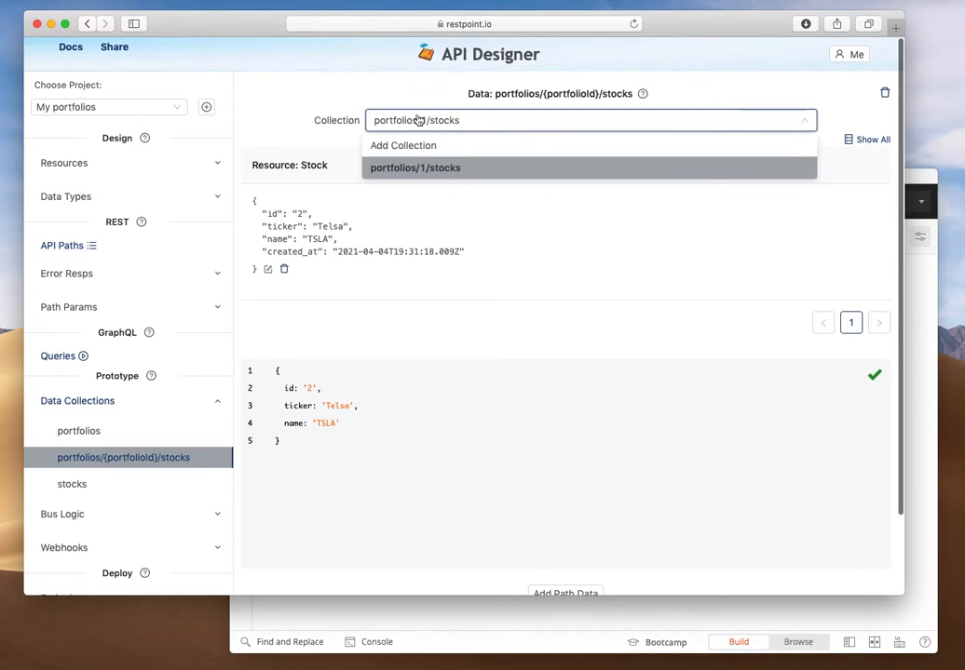
click(410, 164)
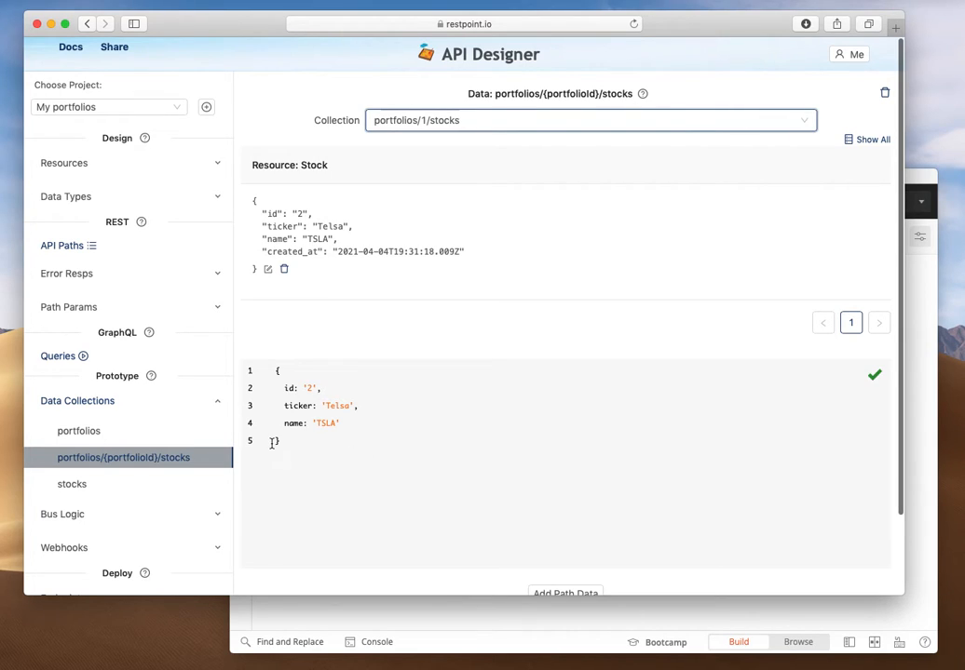
Check the GraphQL query syntax help and run the query "query { portfolios { name } }".
click(145, 407)
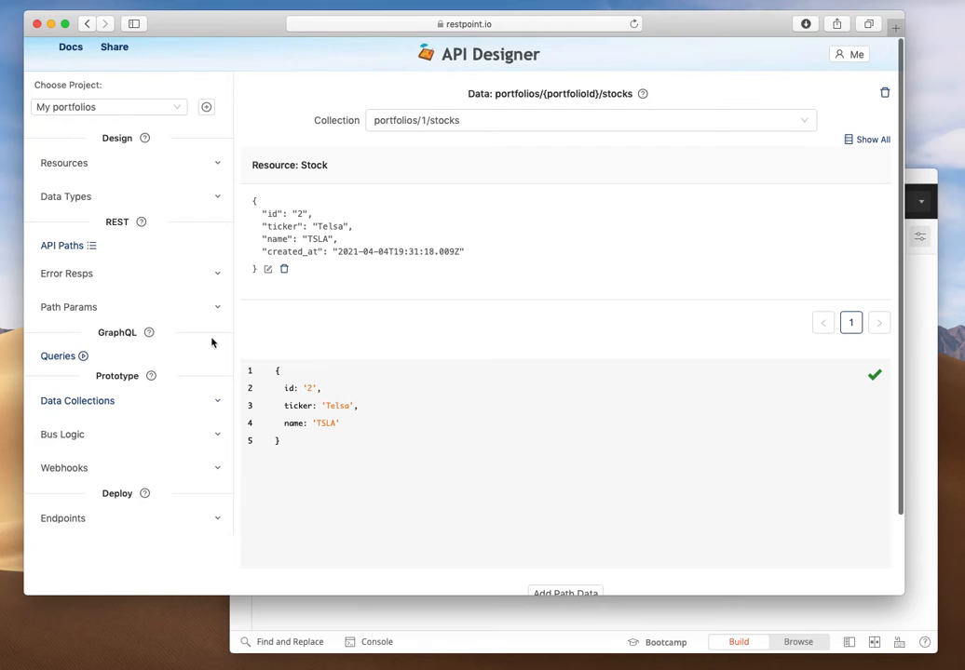
click(82, 357)
click(312, 158)
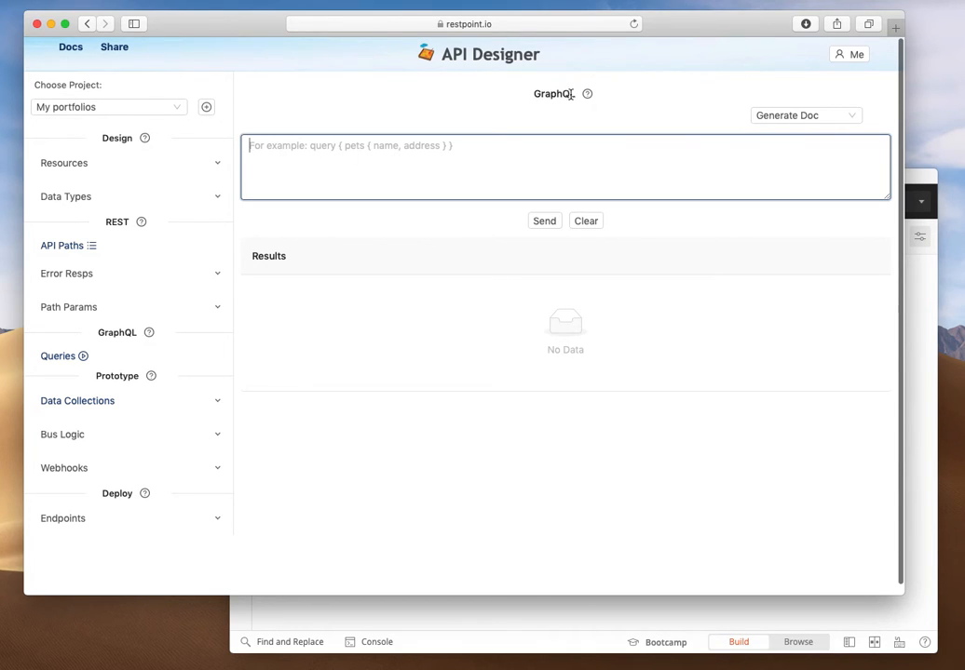
mouse_move(586, 96)
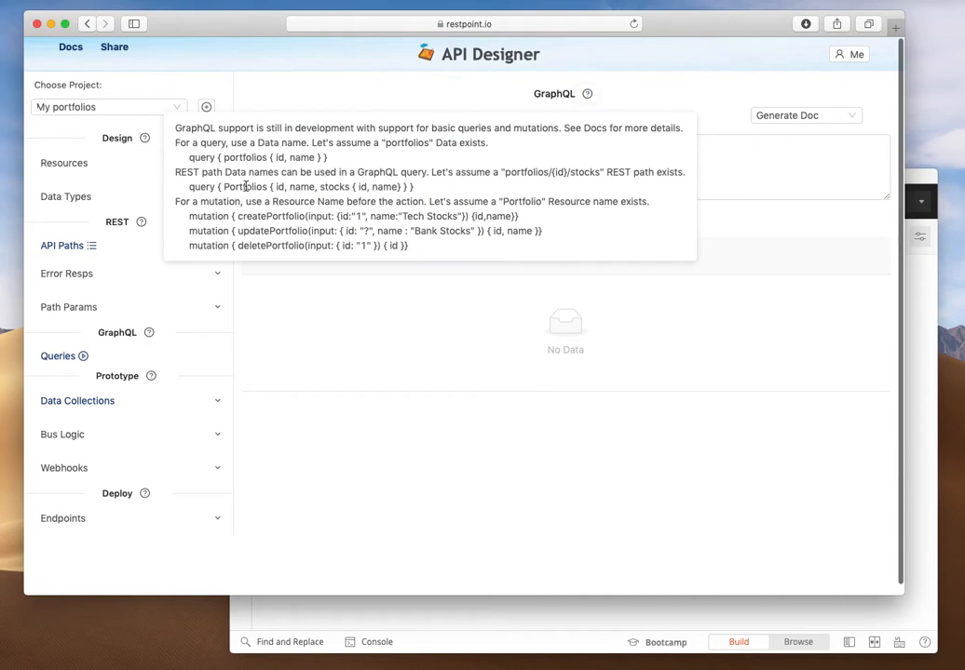
click(347, 179)
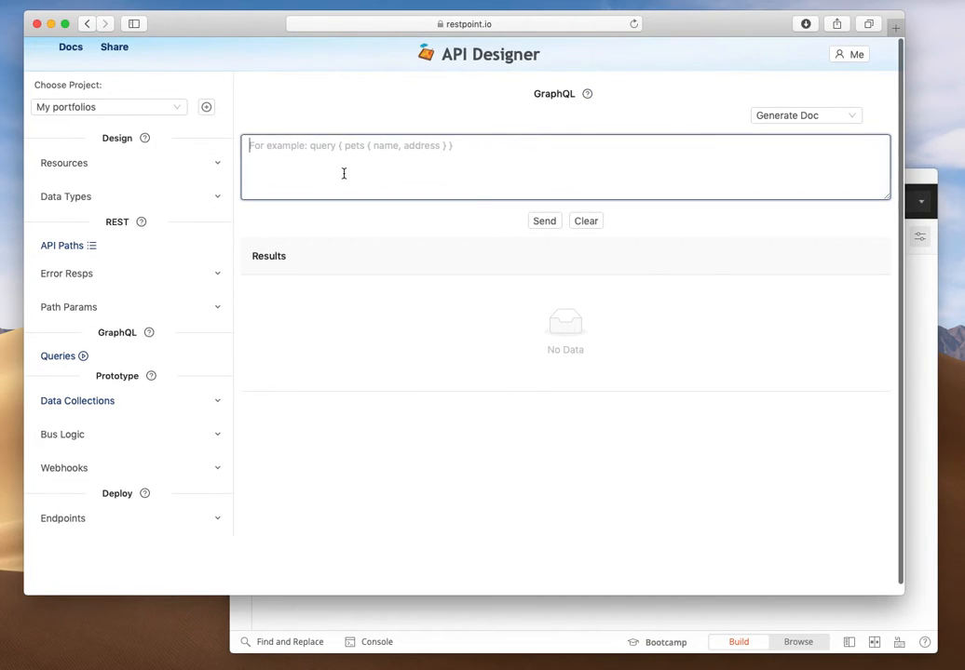
text(query )
text({. p)
key(BackSpace)
key(BackSpace)
text(portfolios )
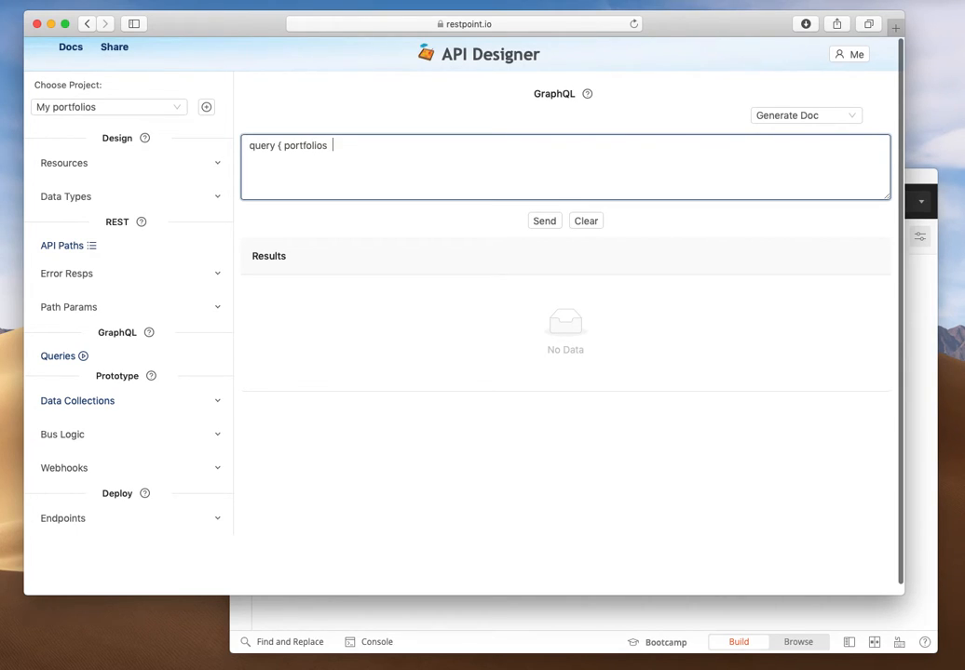
text( { name })
click(541, 222)
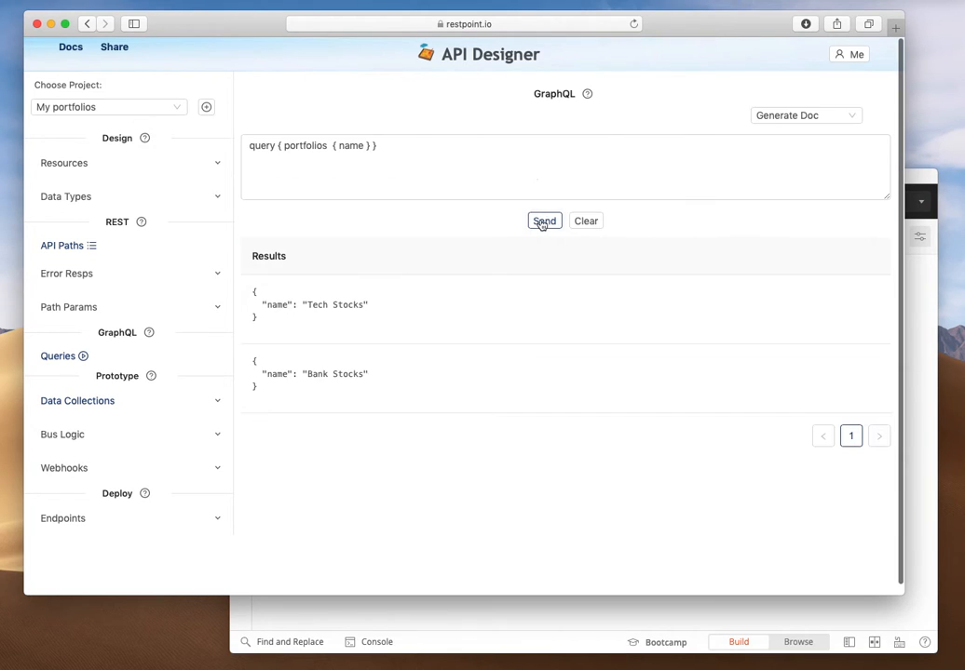
Extend the GraphQL query to "query { portfolios { name, stocks { name } } }" and run it.
click(357, 146)
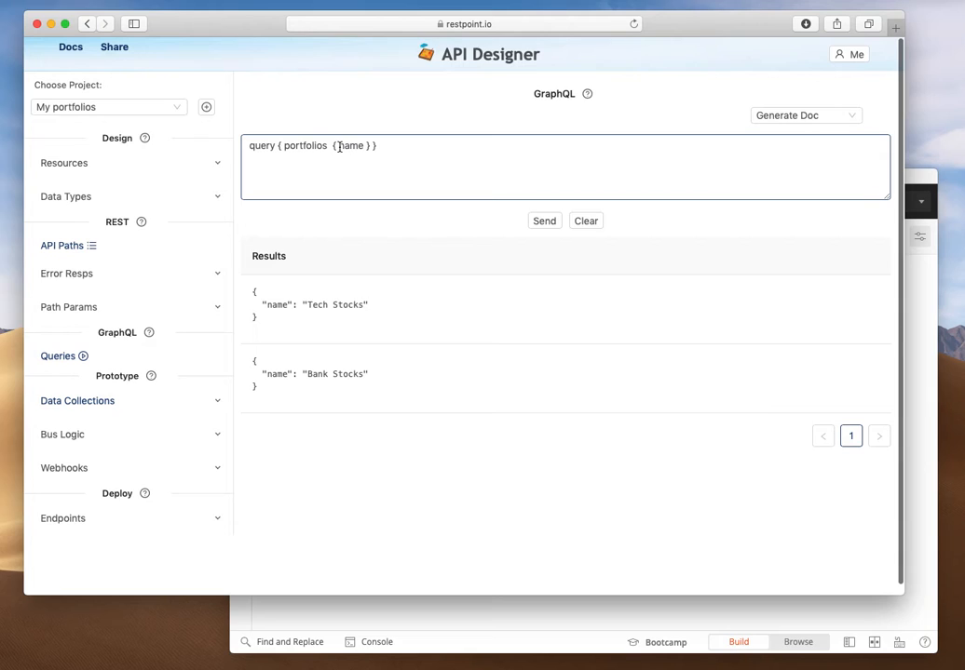
text(, stocks)
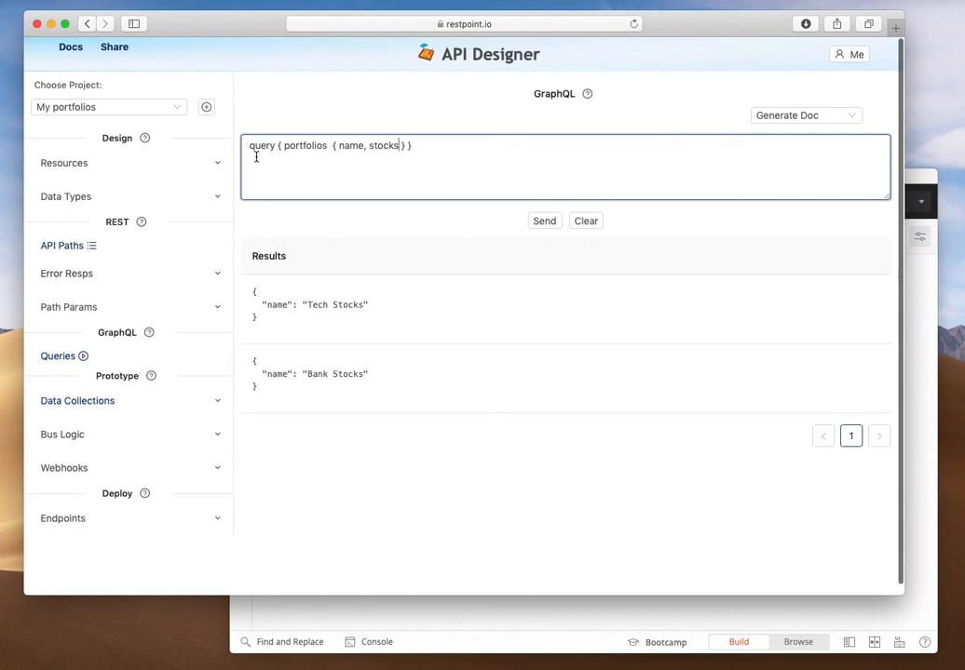
text({ name})
click(543, 221)
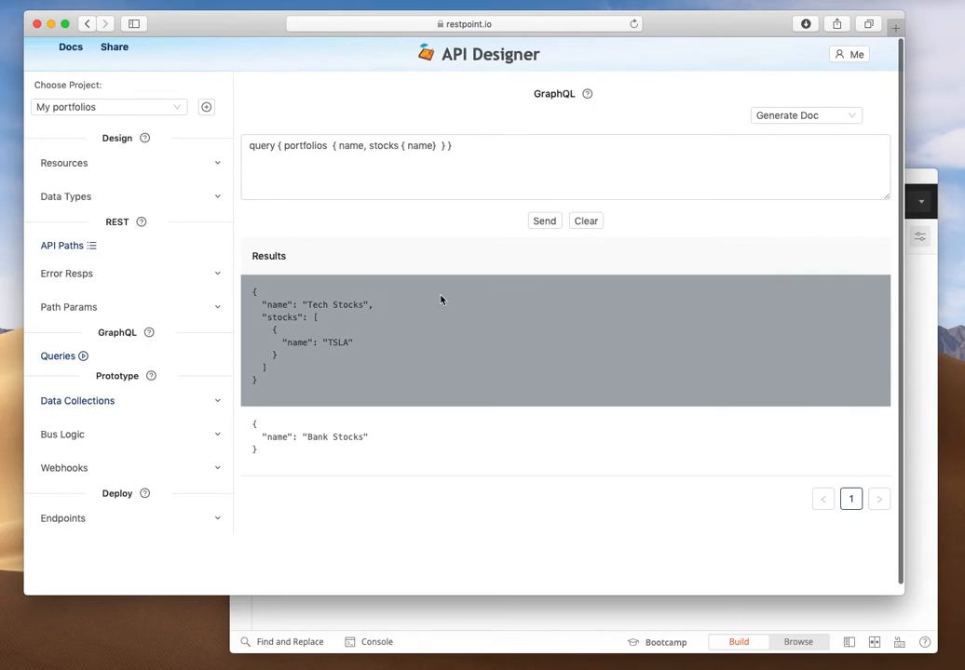
click(434, 181)
click(438, 146)
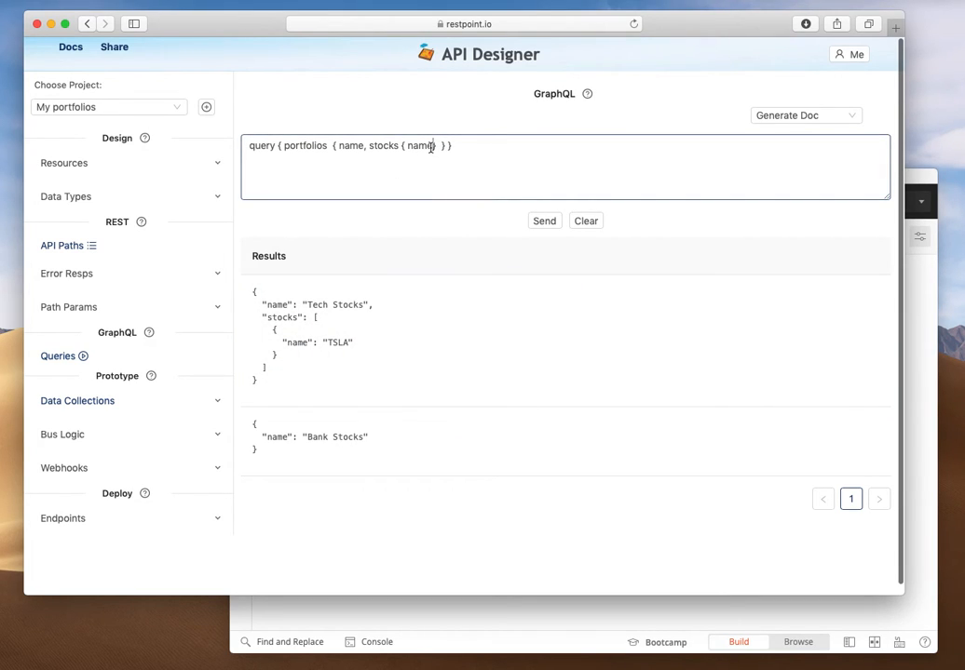
click(473, 146)
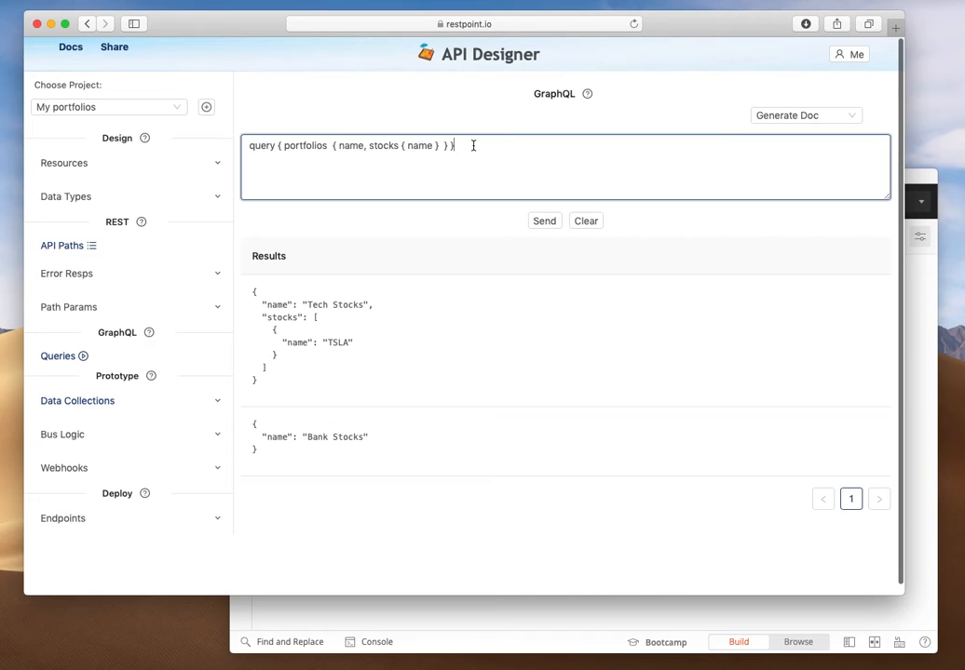
scroll(191, 315, down, 1)
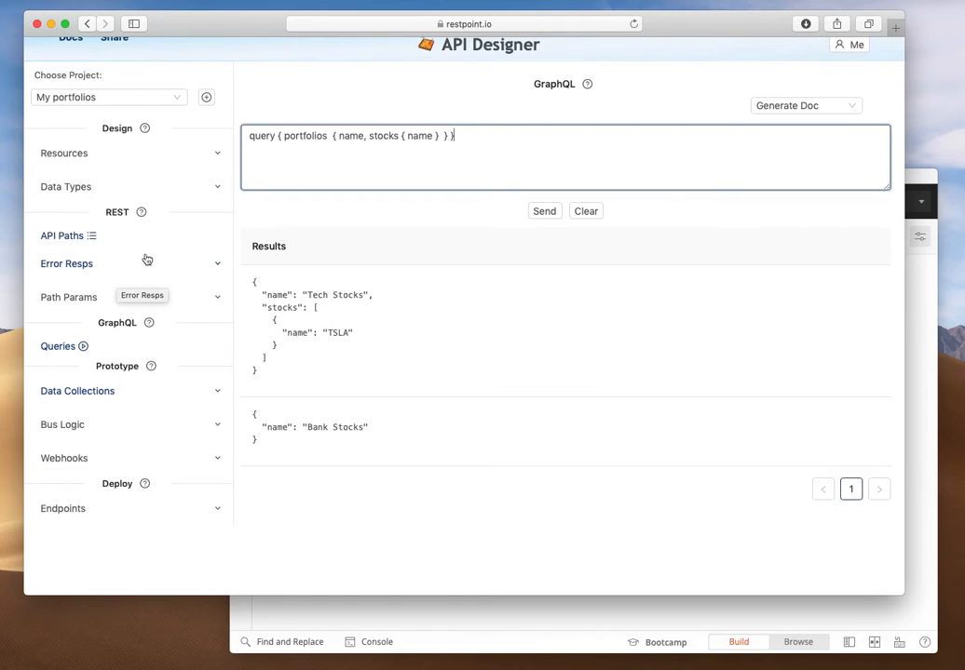
Generate the OpenAPI v3 document for the My portfolios REST paths and view it in SwaggerUI.
click(78, 239)
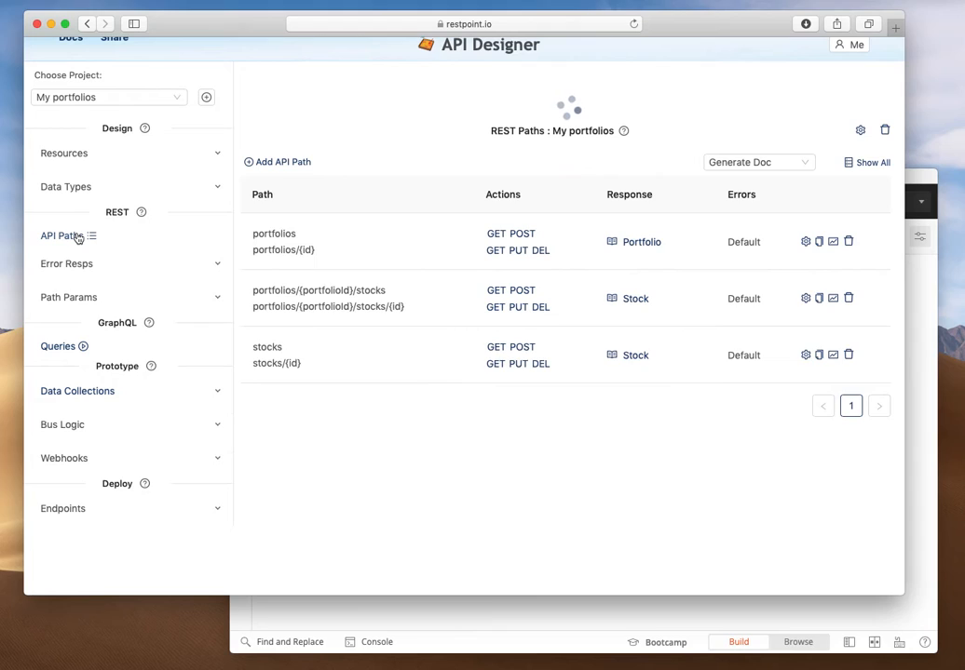
click(751, 116)
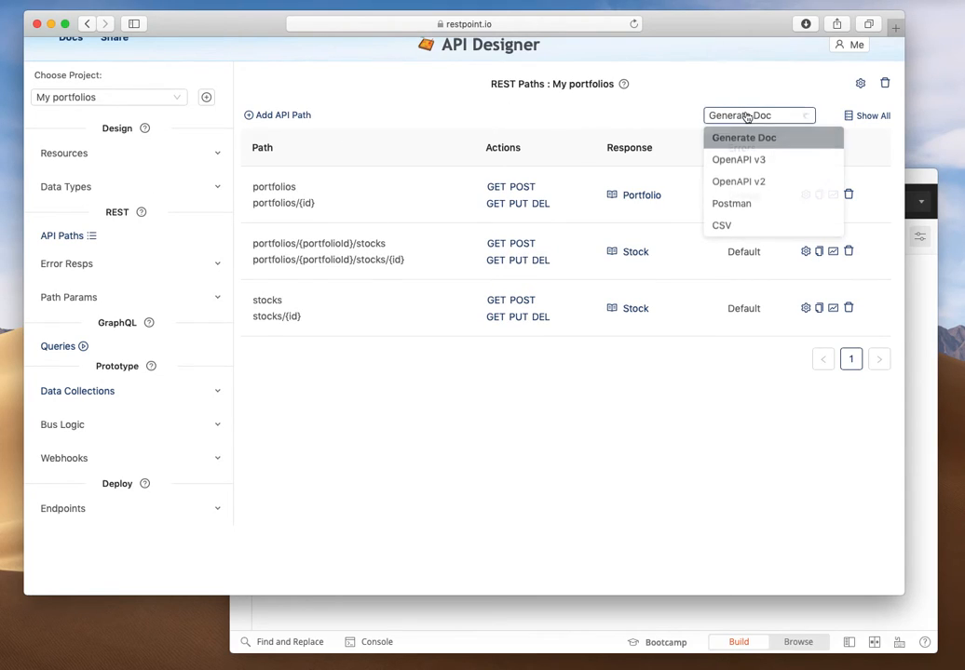
click(736, 159)
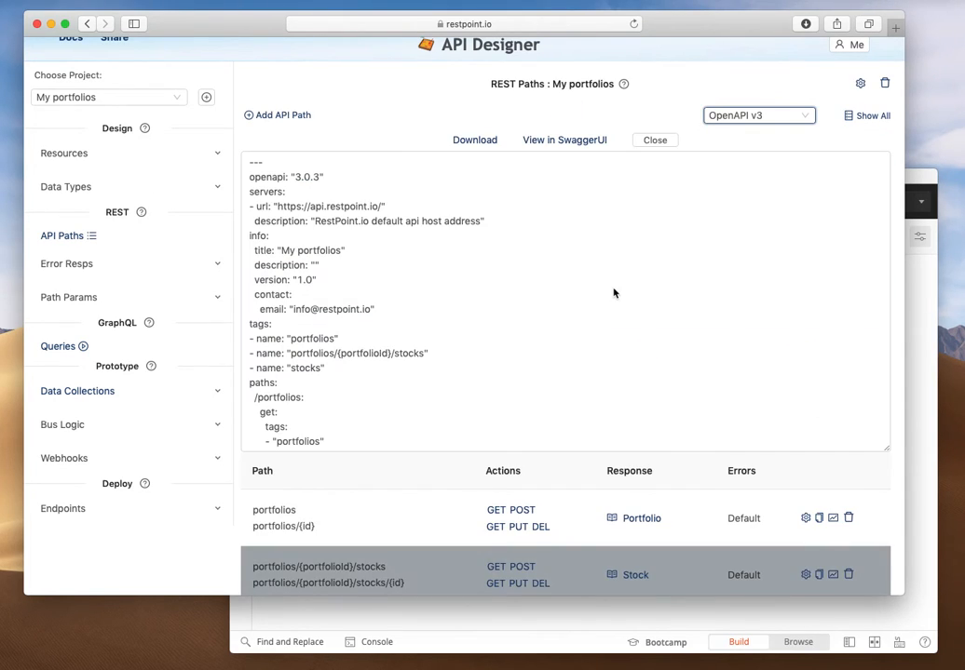
click(570, 143)
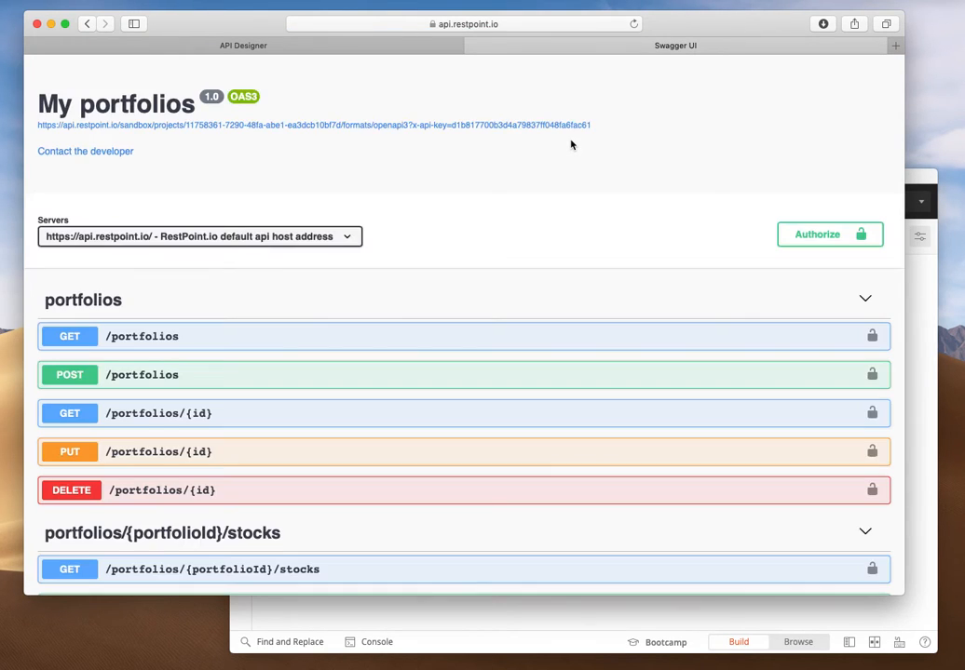
Examine the portfolios and stocks operations and the Portfolio schema in Swagger UI, and close that page.
scroll(427, 354, down, 10)
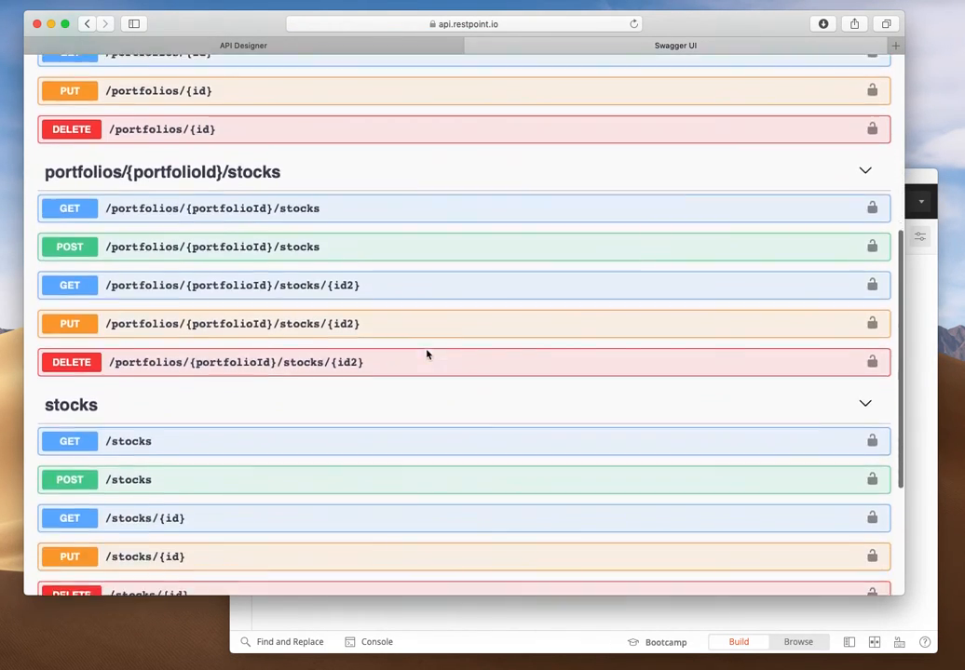
scroll(427, 354, up, 8)
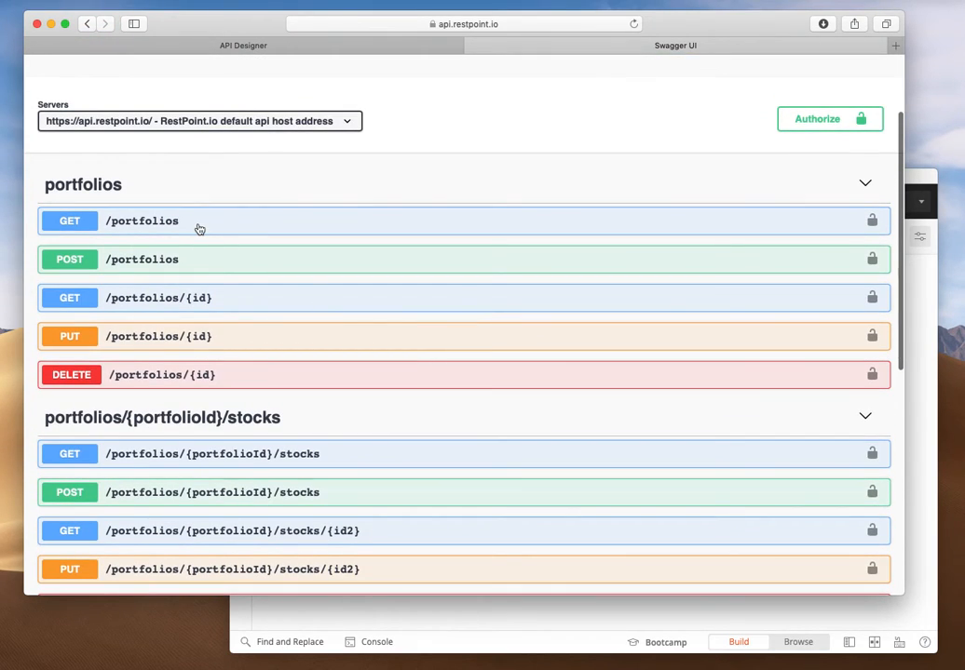
click(199, 229)
click(198, 227)
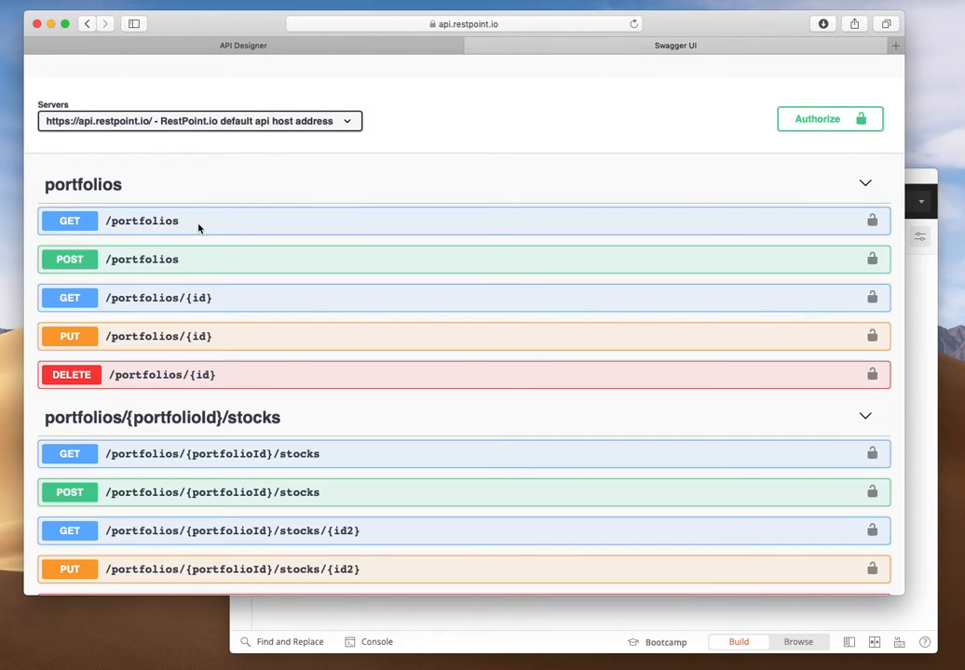
scroll(214, 391, down, 2)
scroll(216, 398, down, 8)
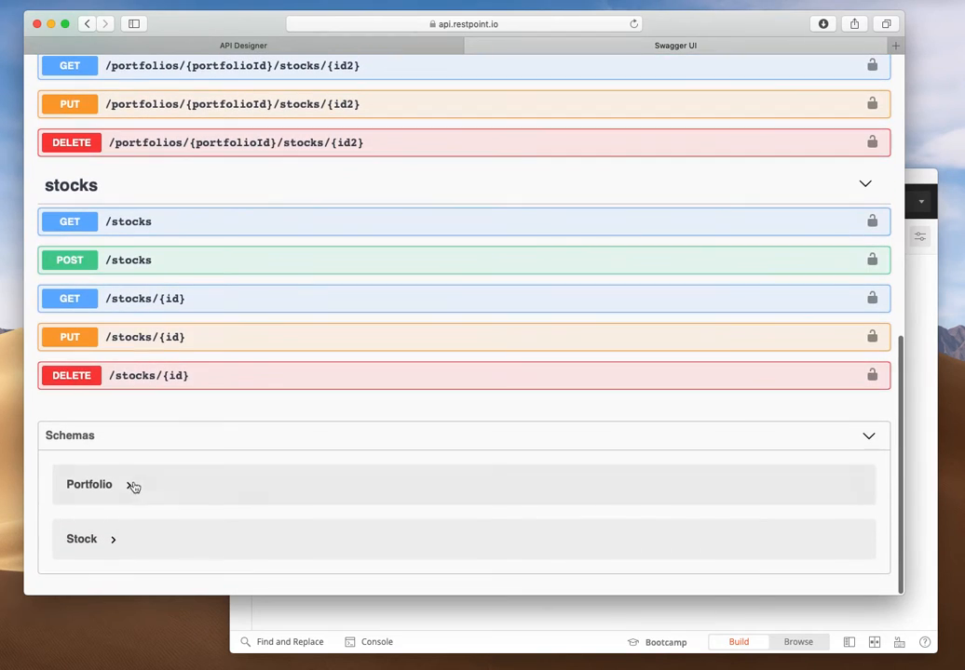
click(129, 486)
scroll(309, 438, down, 2)
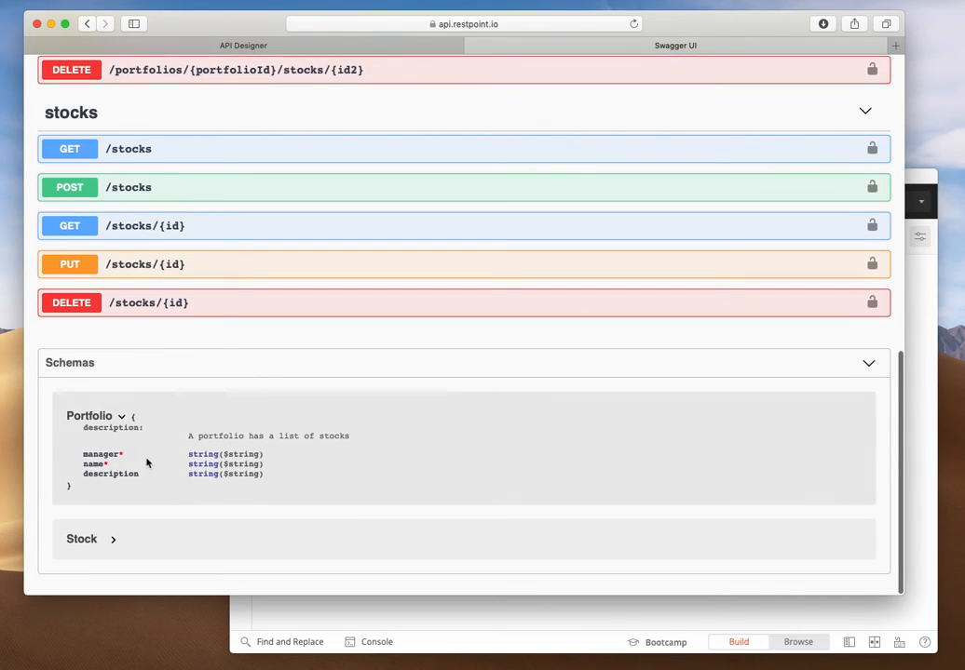
scroll(308, 391, up, 20)
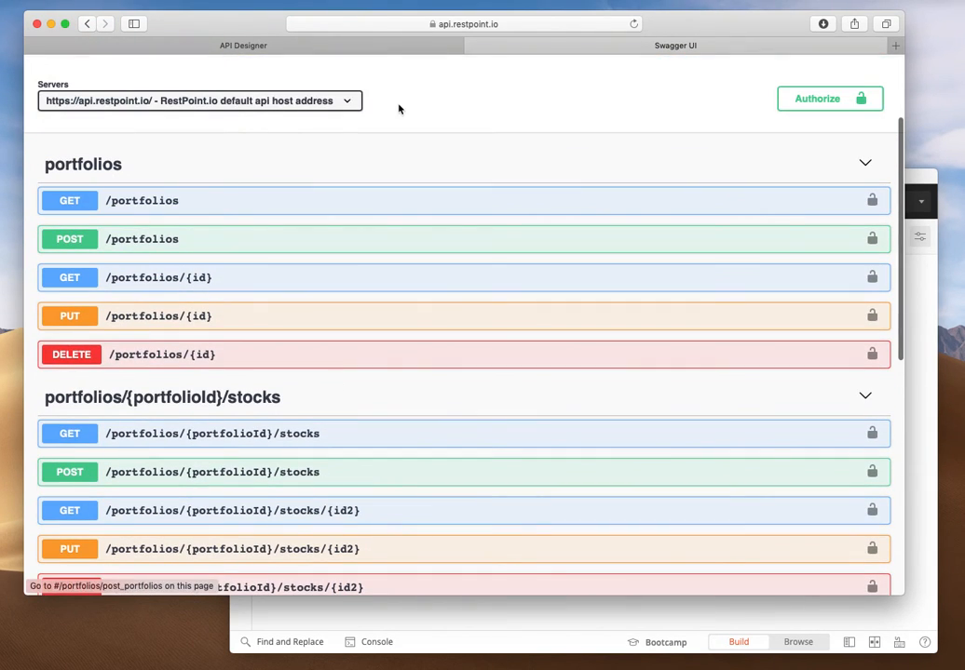
click(473, 46)
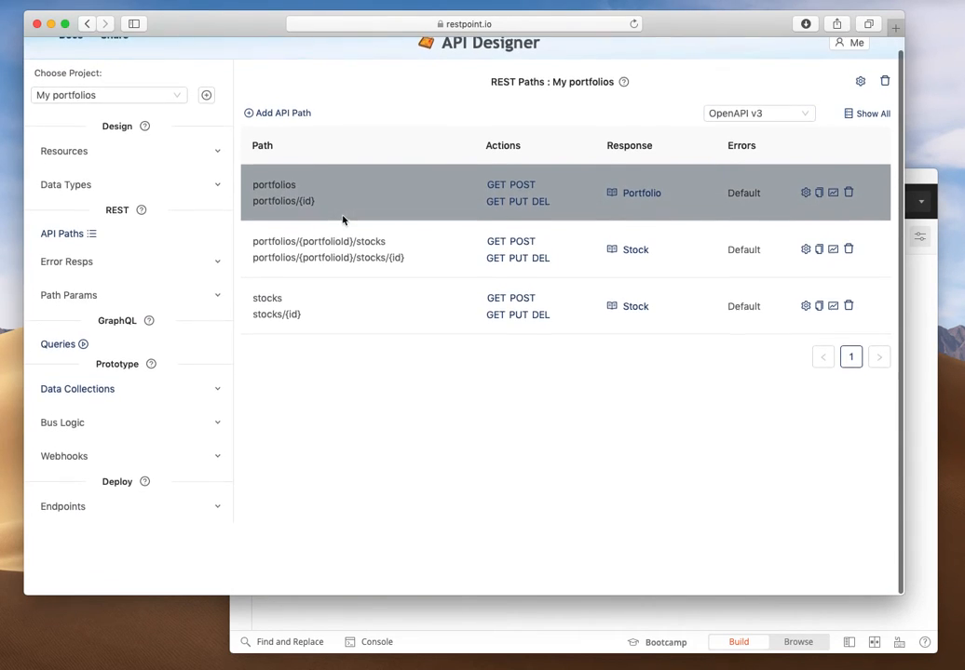
Deploy an endpoint named beta-1 with base path api and description "Check out my API", including GraphQL, all three paths and the example data.
click(140, 511)
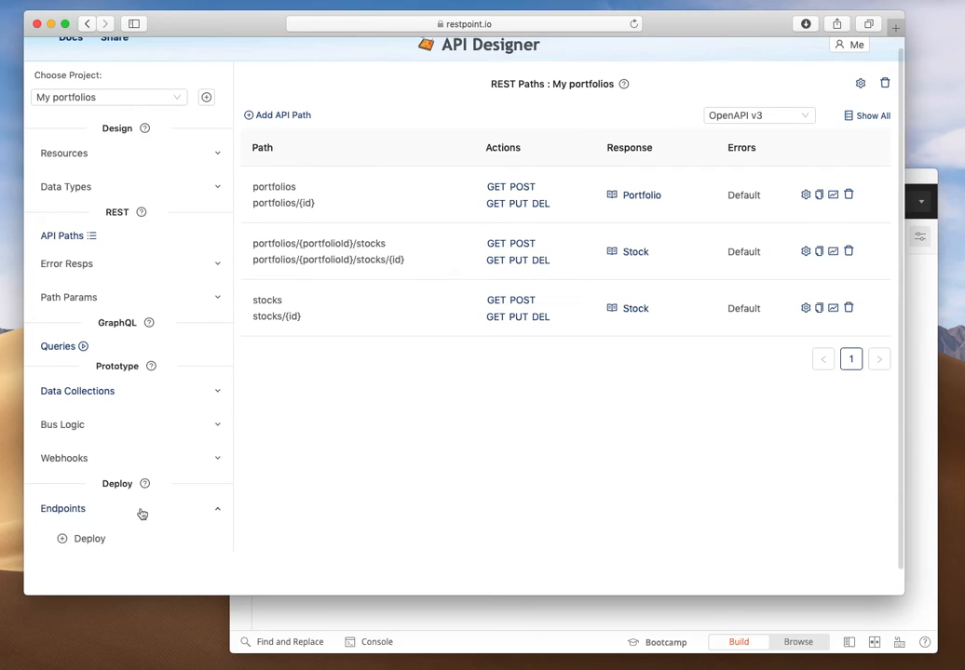
click(93, 540)
click(310, 133)
click(390, 231)
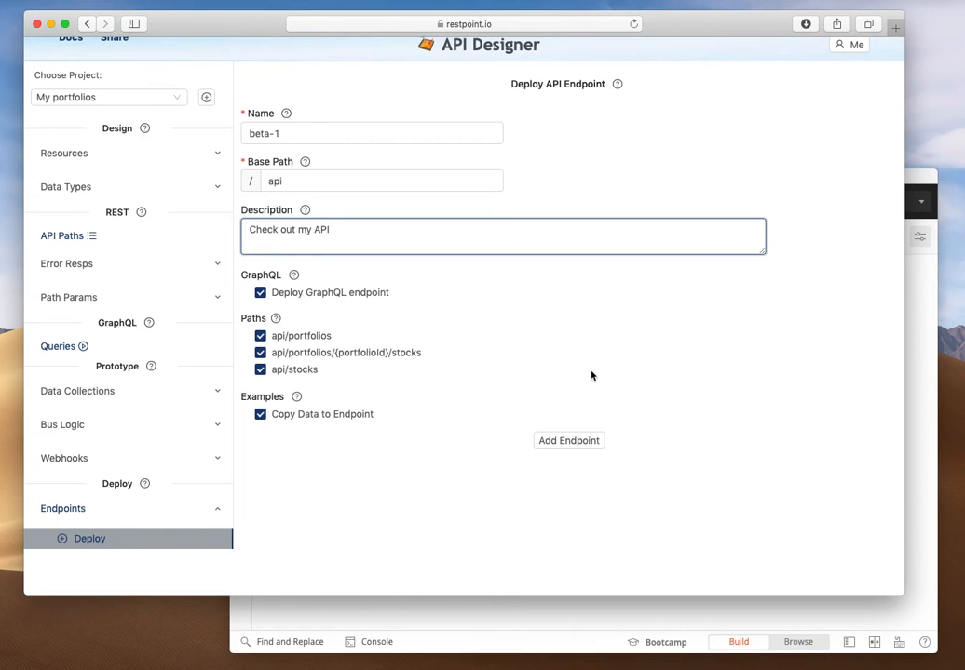
click(563, 442)
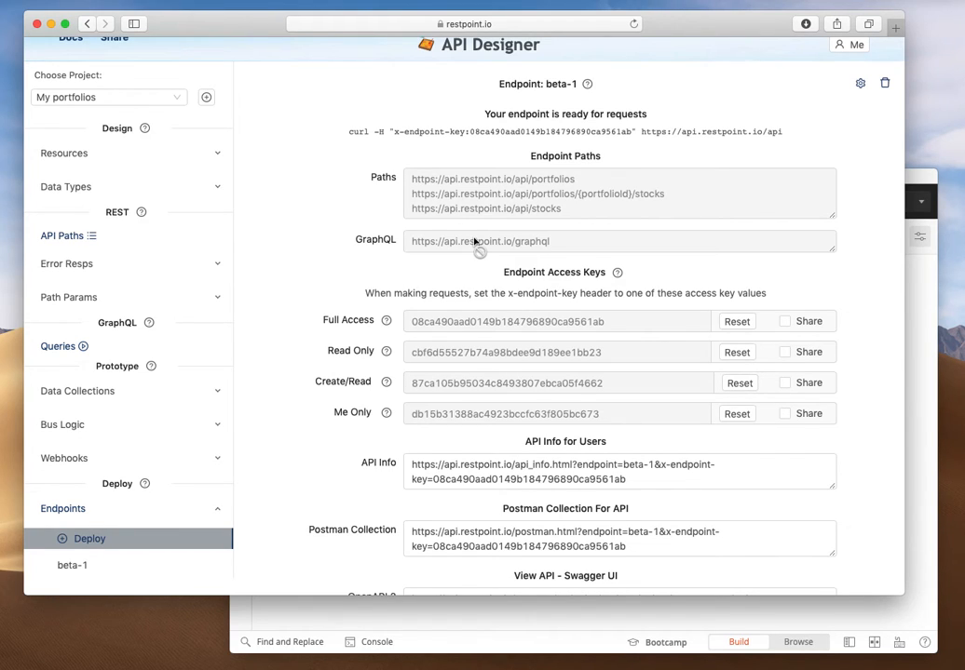
Review the beta-1 endpoint's access keys and its API info, Postman, Swagger, ReDoc and CSV links.
scroll(422, 269, down, 3)
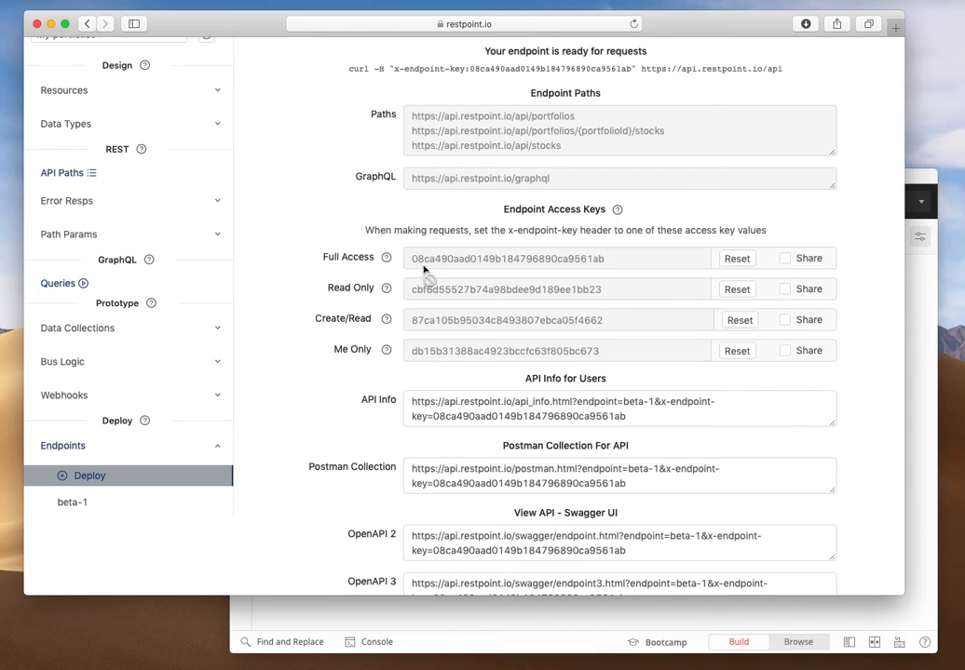
double_click(478, 291)
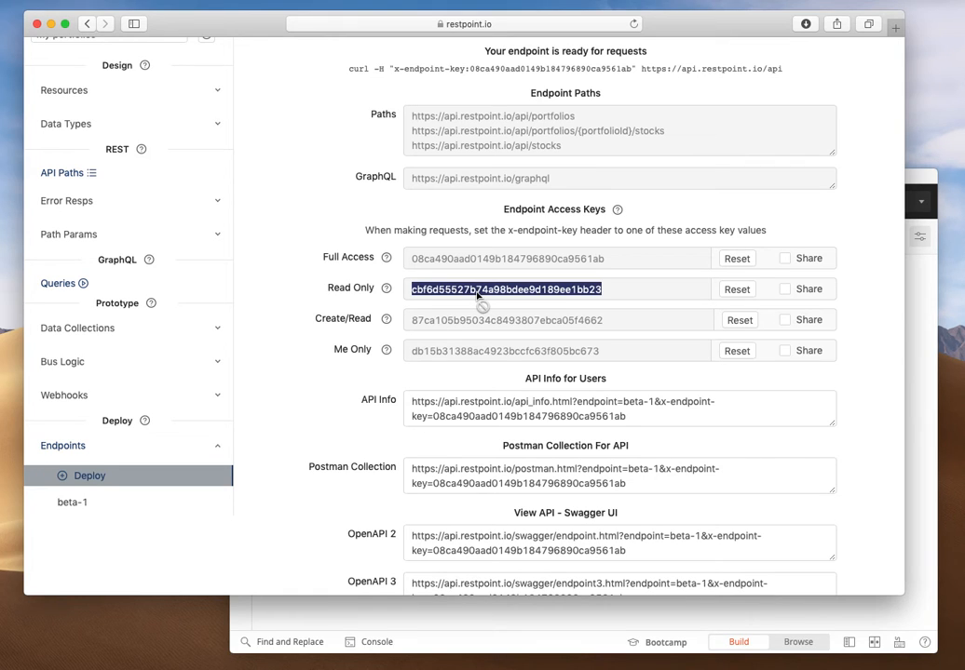
scroll(477, 294, down, 6)
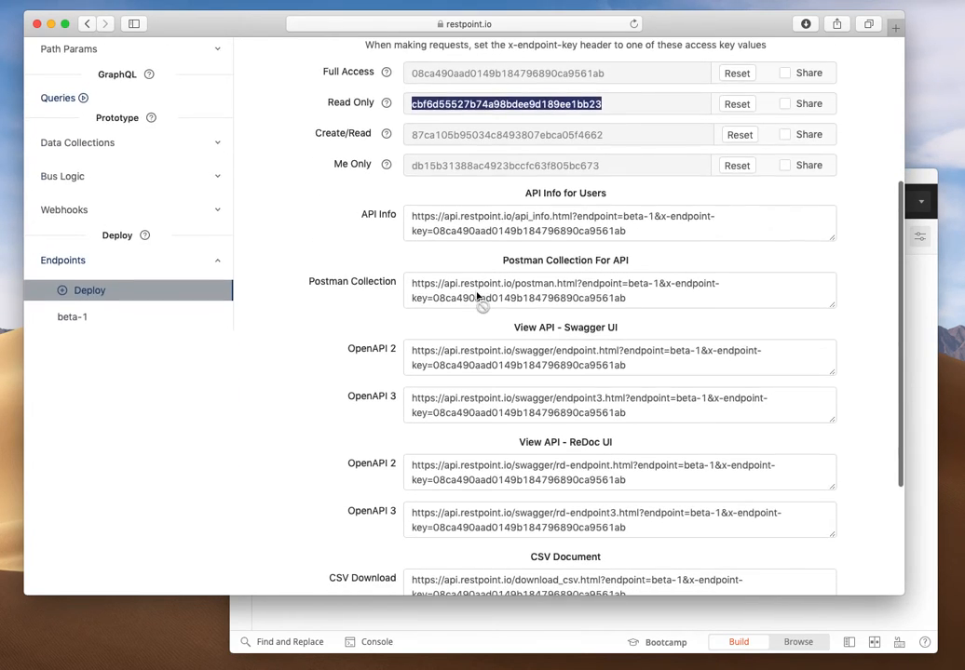
scroll(477, 292, down, 1)
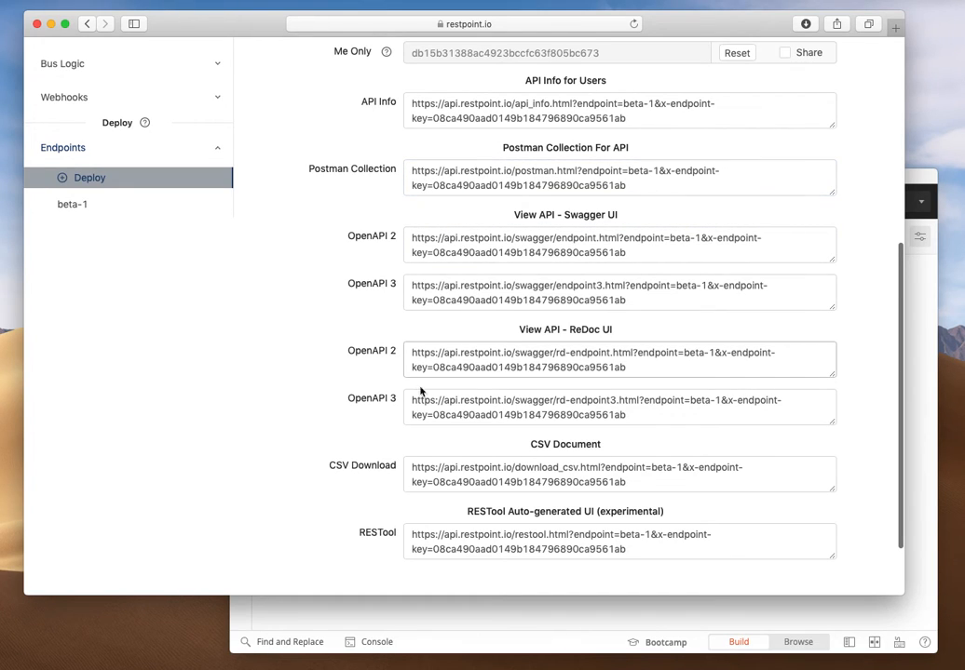
click(445, 478)
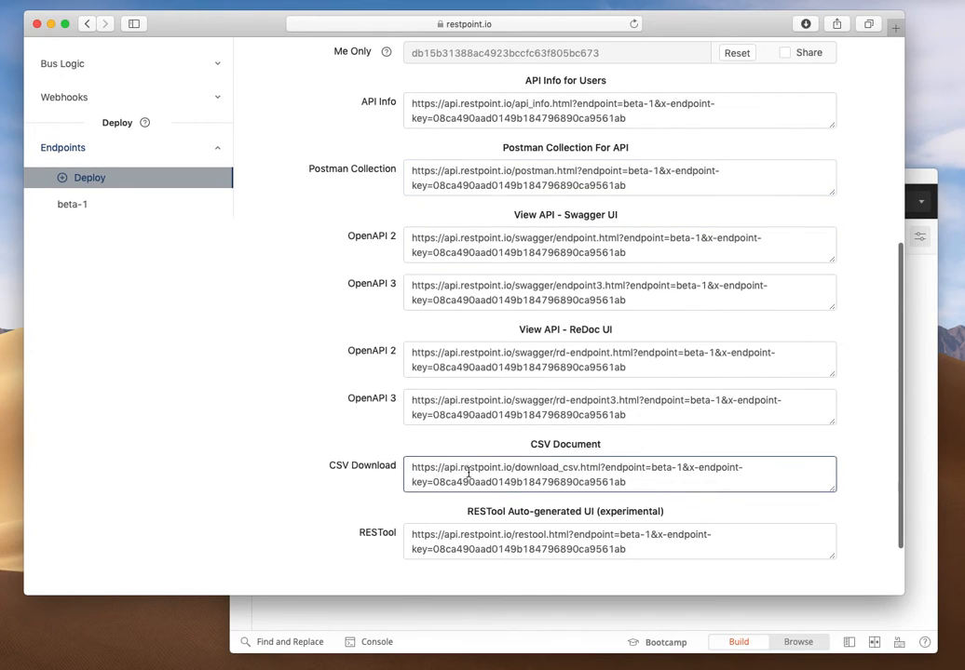
scroll(547, 431, up, 5)
Copy the beta-1 API Info URL, including its endpoint key, and open it in a new browser tab.
click(408, 251)
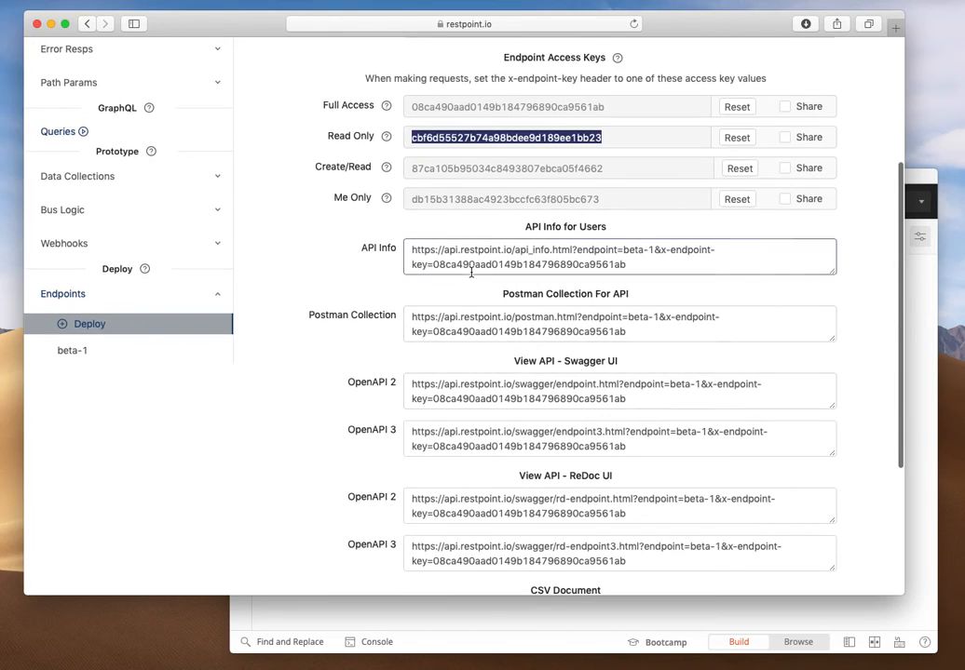
click(412, 249)
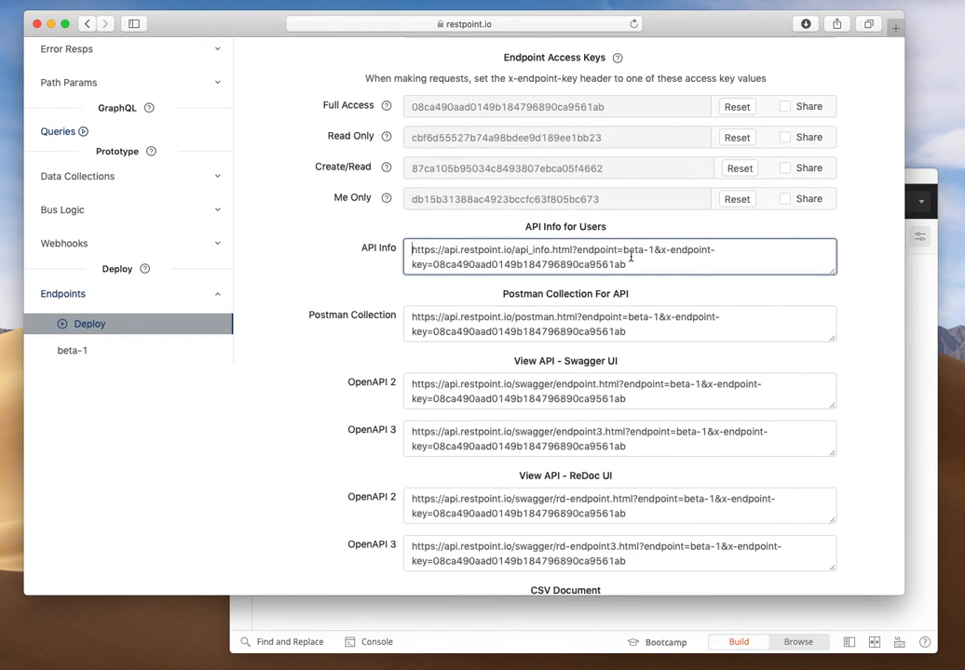
key(super+a)
key(super+c)
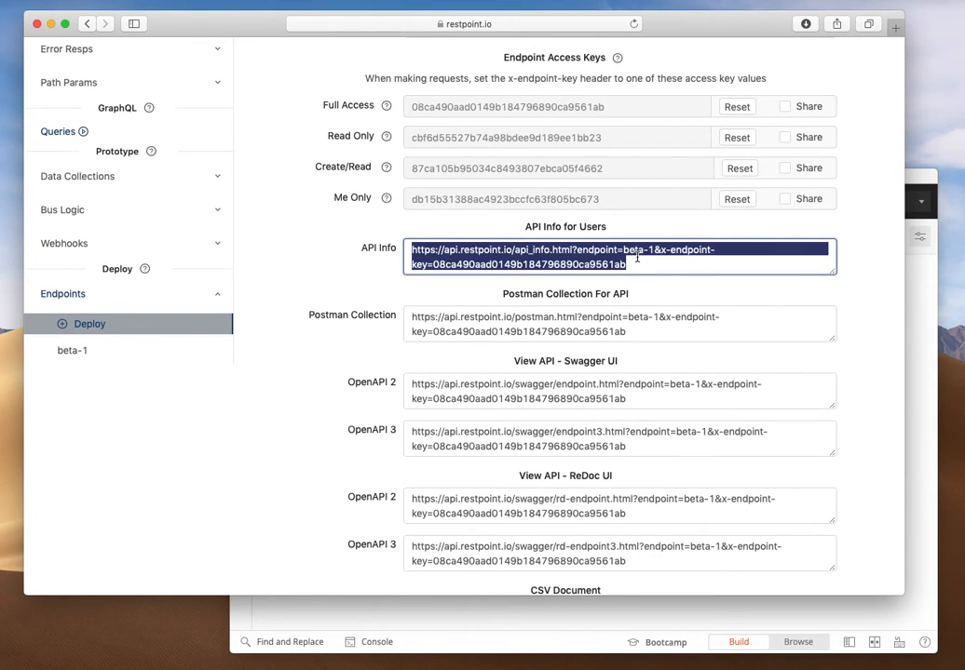
click(894, 25)
key(super+v)
key(Return)
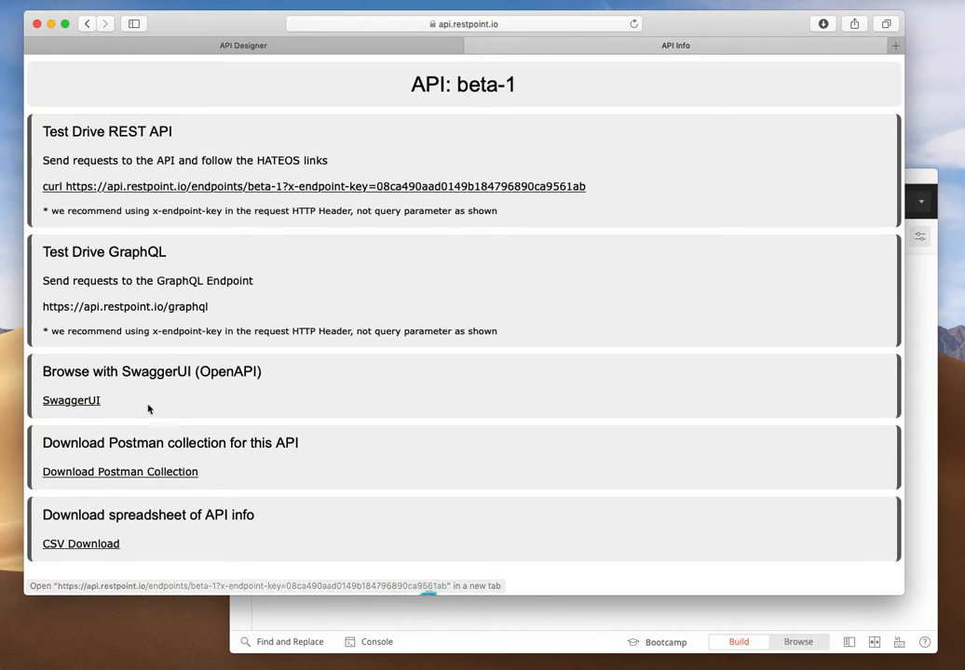
click(342, 46)
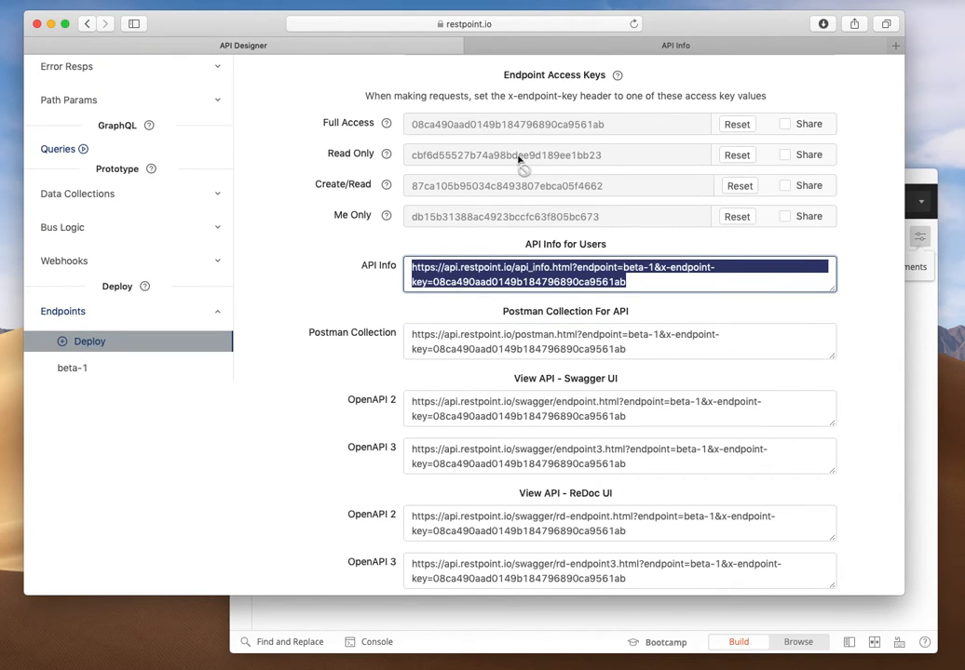
scroll(519, 160, up, 5)
drag(422, 178, 579, 181)
key(super+c)
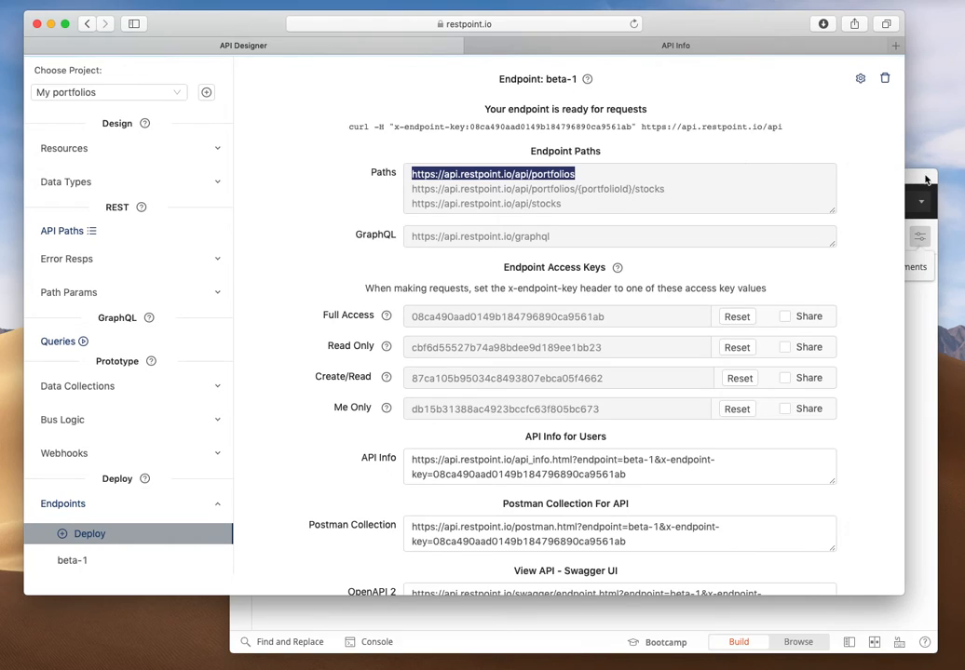
click(919, 237)
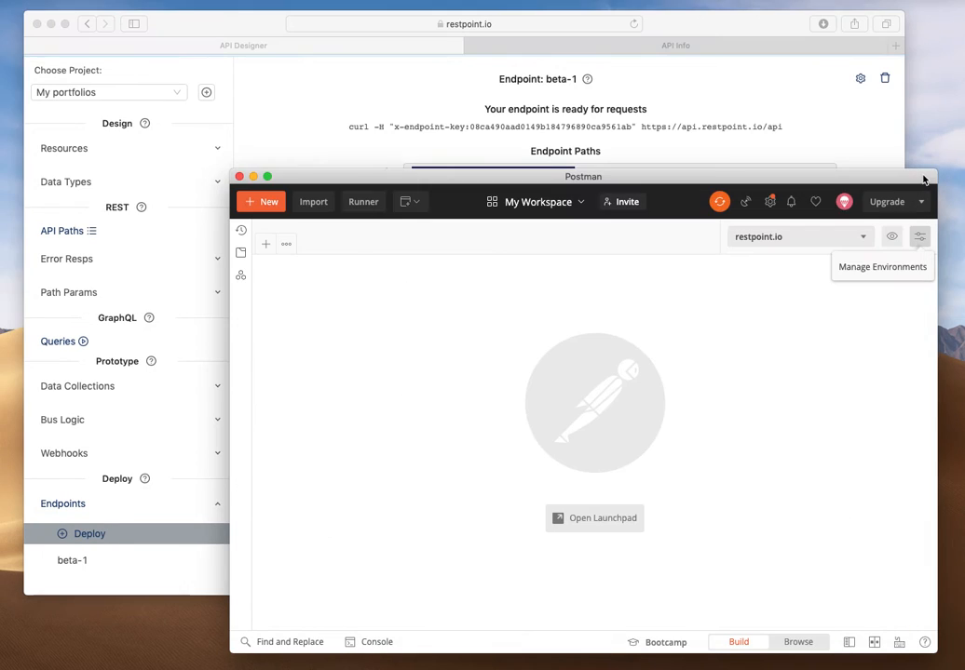
click(269, 247)
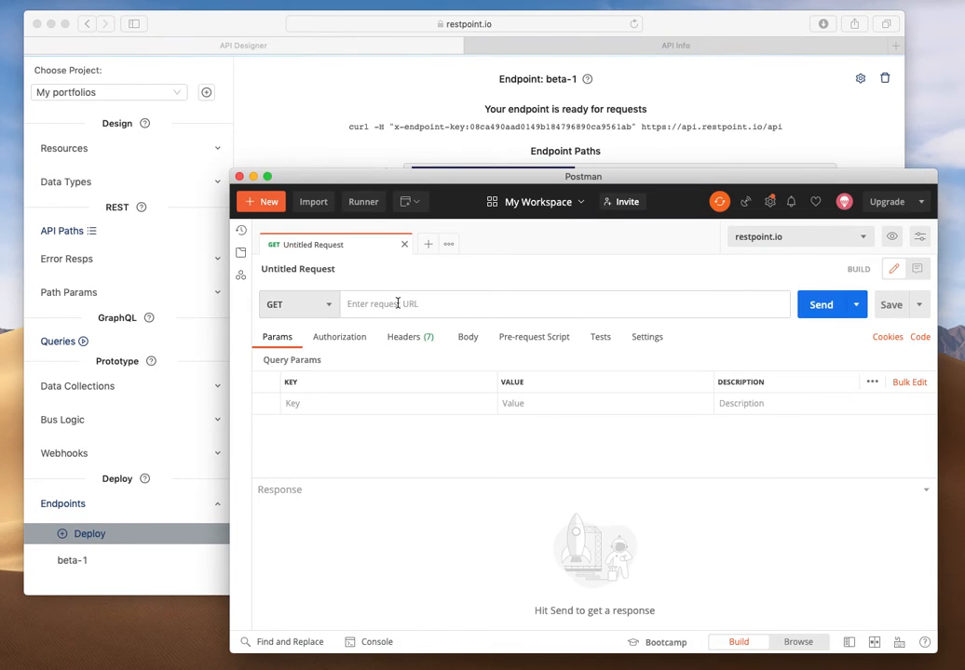
click(398, 303)
key(super+v)
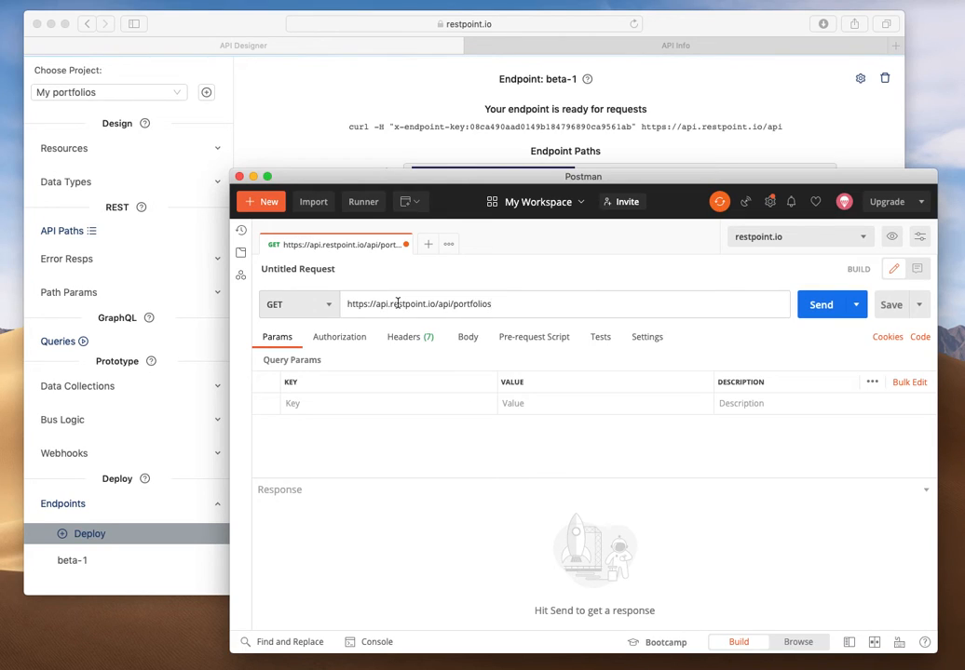
Set the request's authorization to API Key and replace the x-endpoint-key value with the Full Access key copied from the beta-1 endpoint.
click(322, 341)
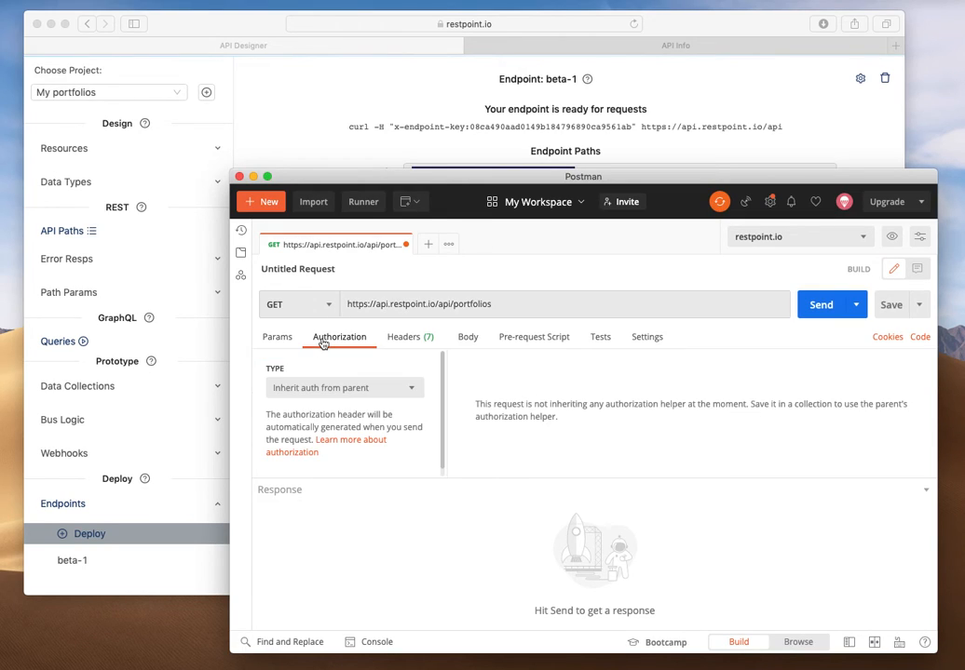
click(315, 387)
click(314, 456)
click(368, 139)
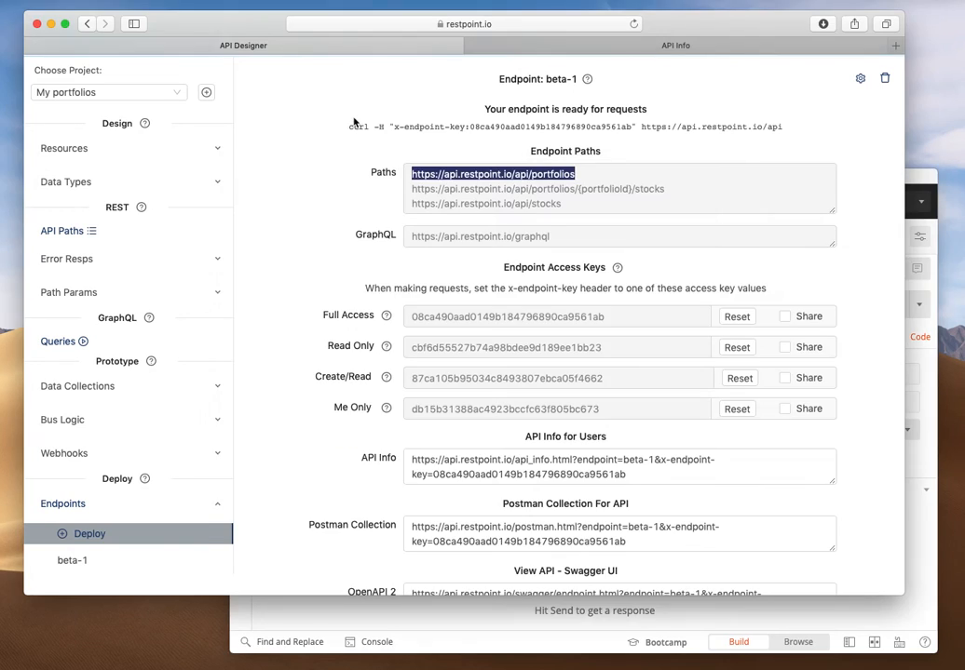
double_click(514, 322)
key(super+c)
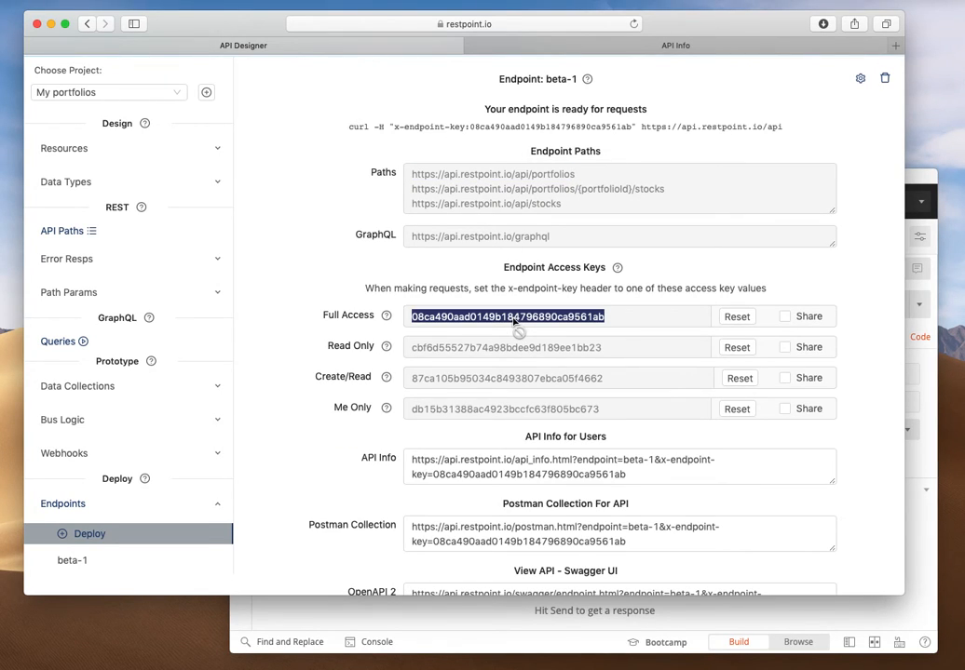
click(734, 621)
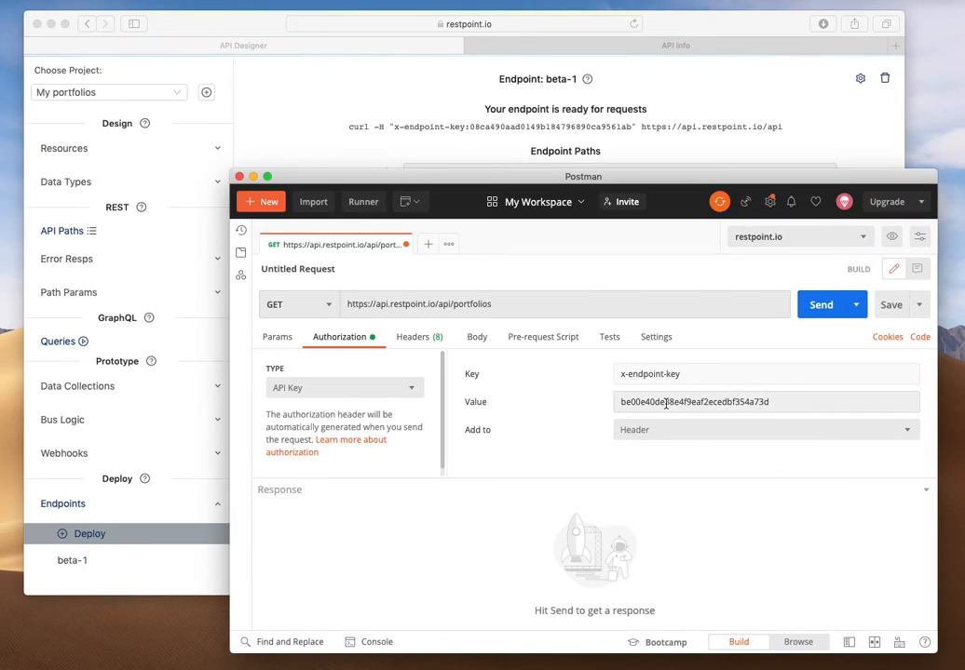
double_click(665, 403)
key(super+v)
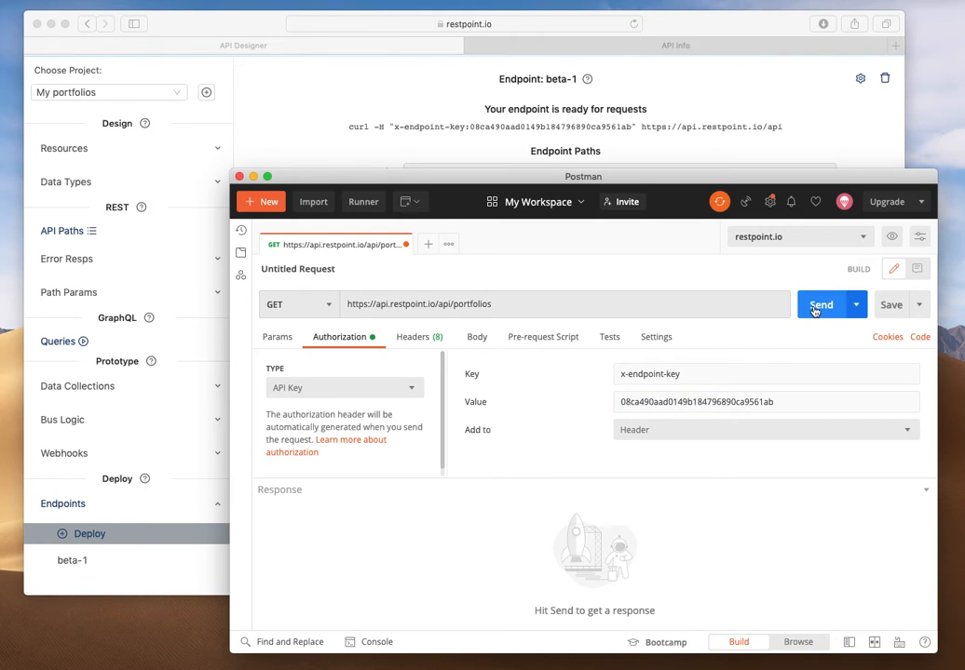
Send the GET request to api/portfolios and look through the returned JSON body.
click(816, 307)
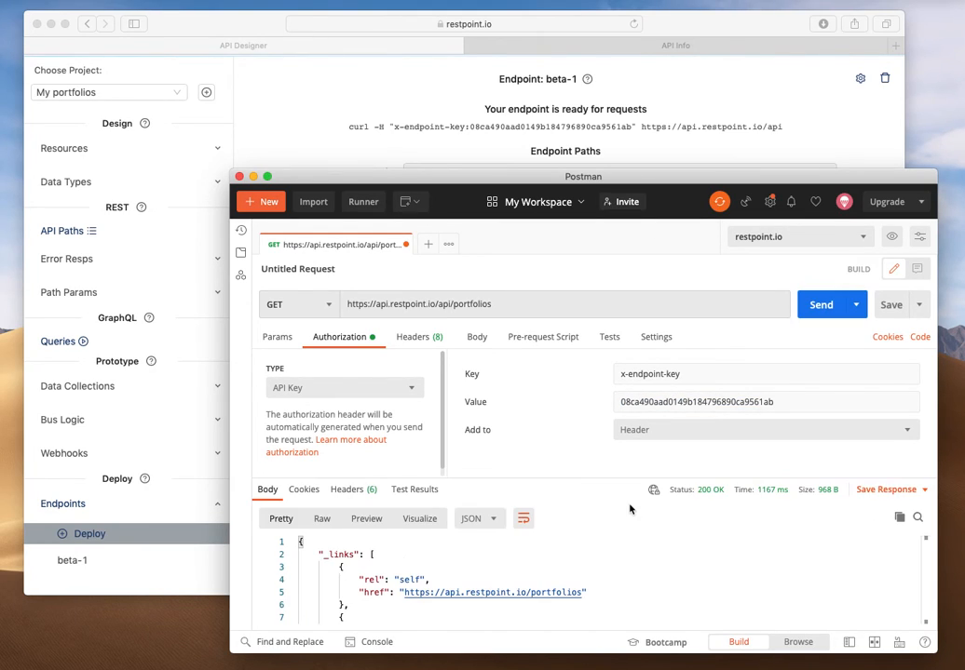
scroll(622, 591, down, 5)
scroll(622, 592, down, 4)
scroll(622, 593, up, 3)
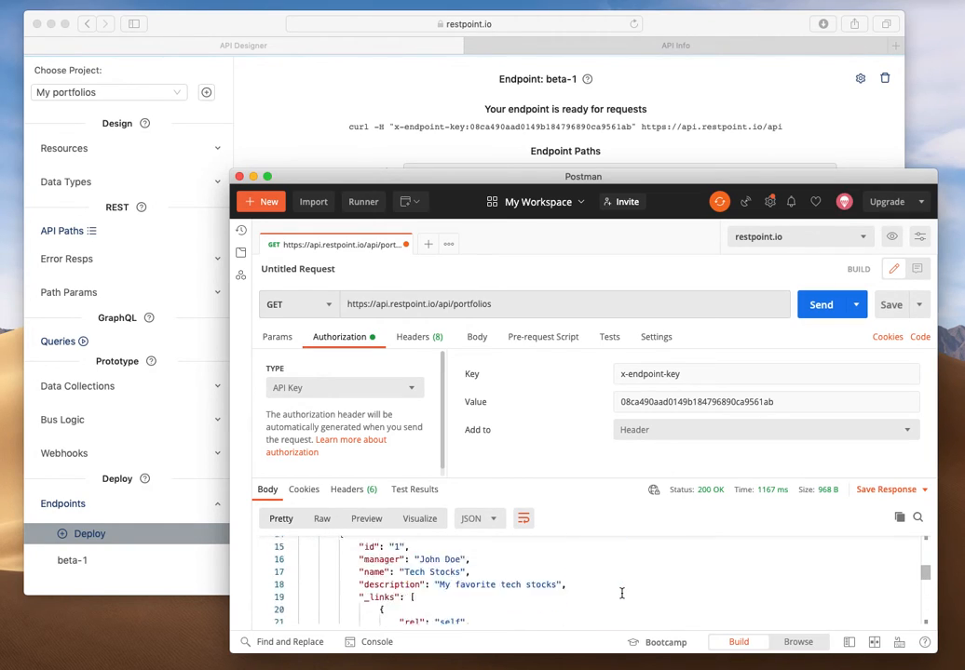
scroll(622, 592, up, 5)
double_click(467, 306)
key(BackSpace)
text(stocks)
click(812, 304)
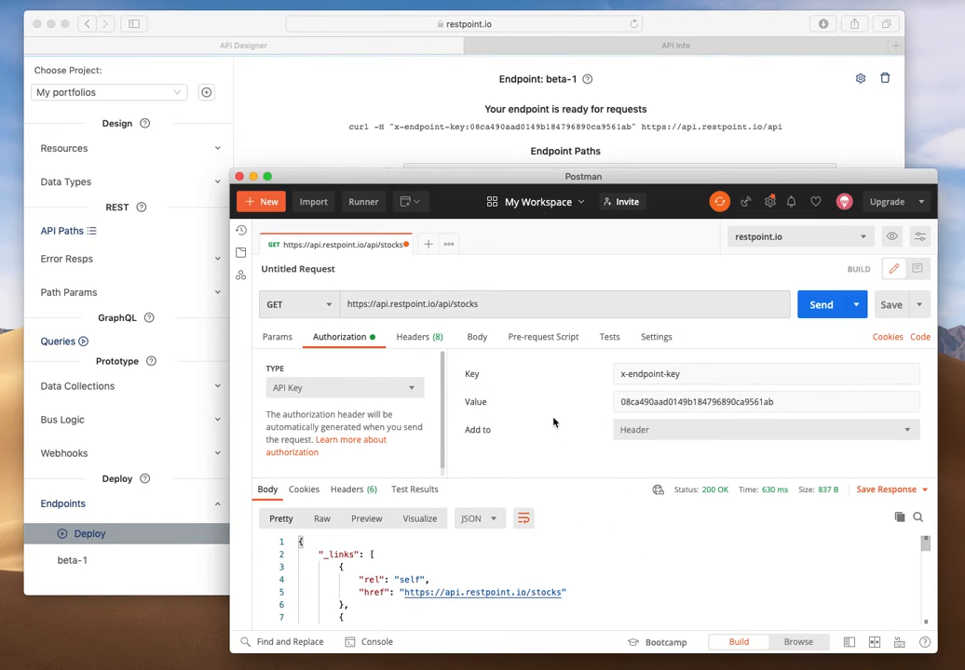
Show the request's body settings, enlarge the response area and look through the stocks returned in the JSON body.
click(478, 337)
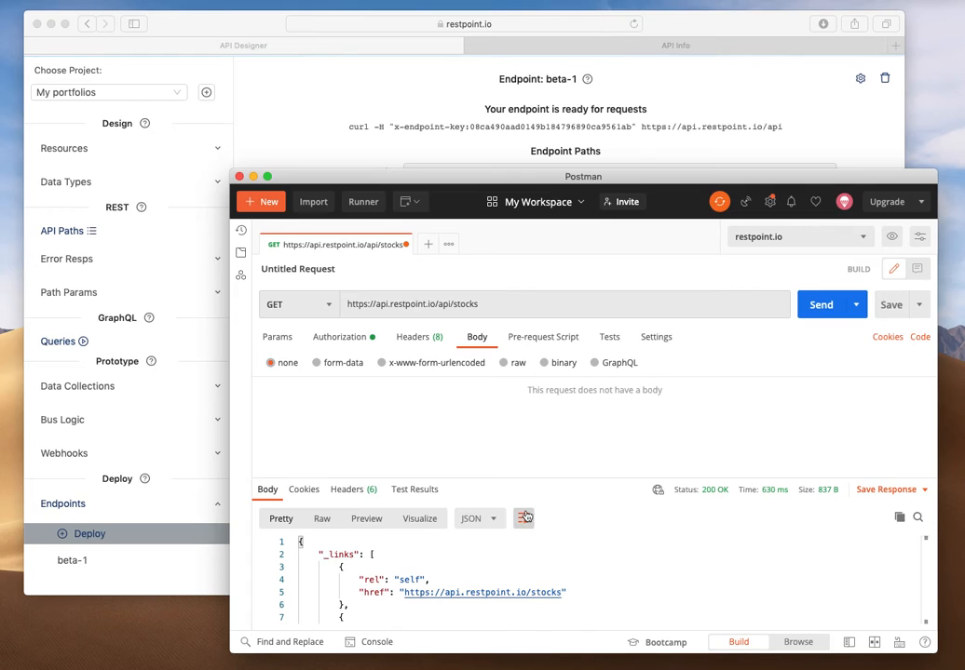
drag(557, 479, 558, 446)
scroll(571, 531, down, 3)
scroll(571, 532, up, 3)
scroll(726, 542, down, 3)
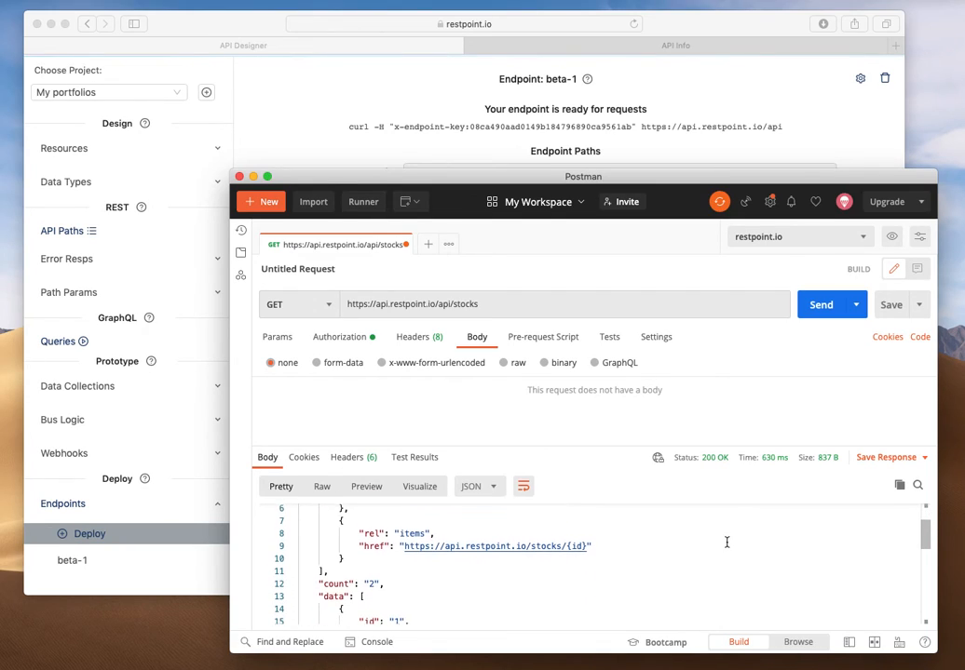
scroll(726, 542, down, 1)
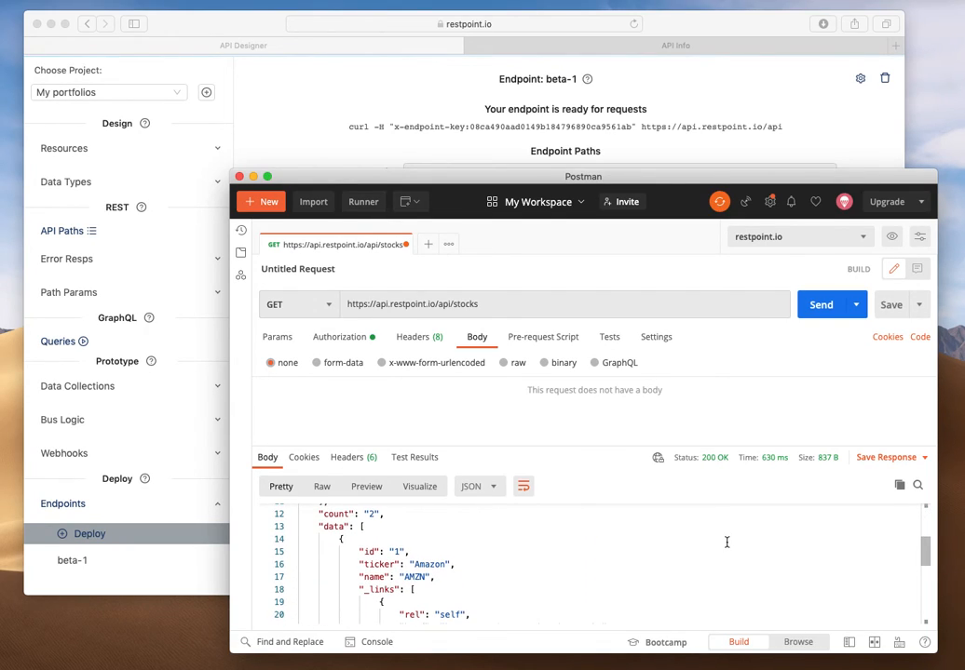
scroll(727, 542, down, 3)
scroll(726, 542, up, 2)
scroll(726, 542, up, 2)
scroll(726, 542, down, 2)
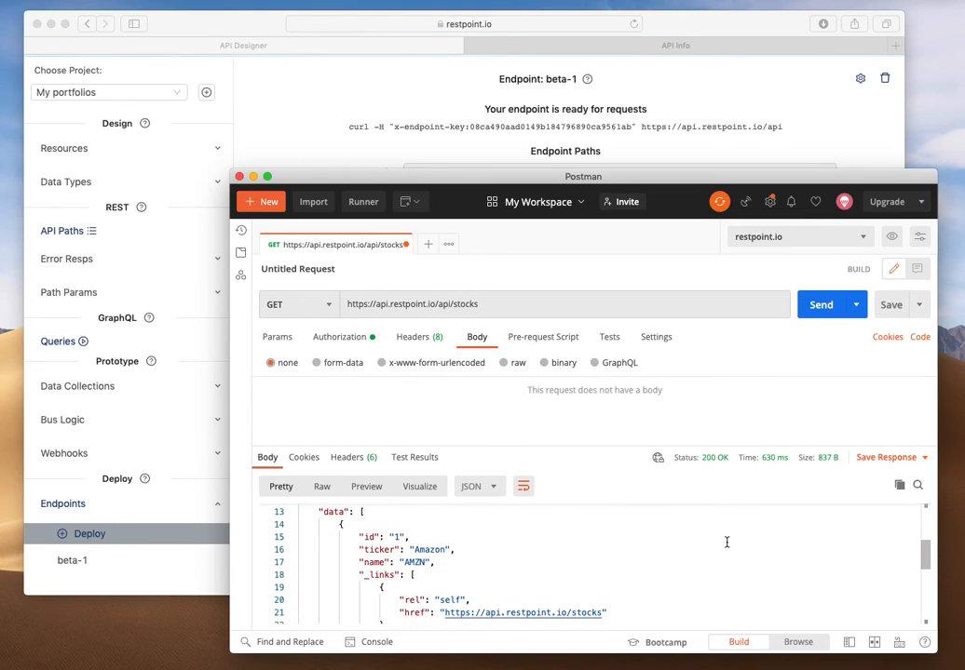
scroll(726, 542, down, 8)
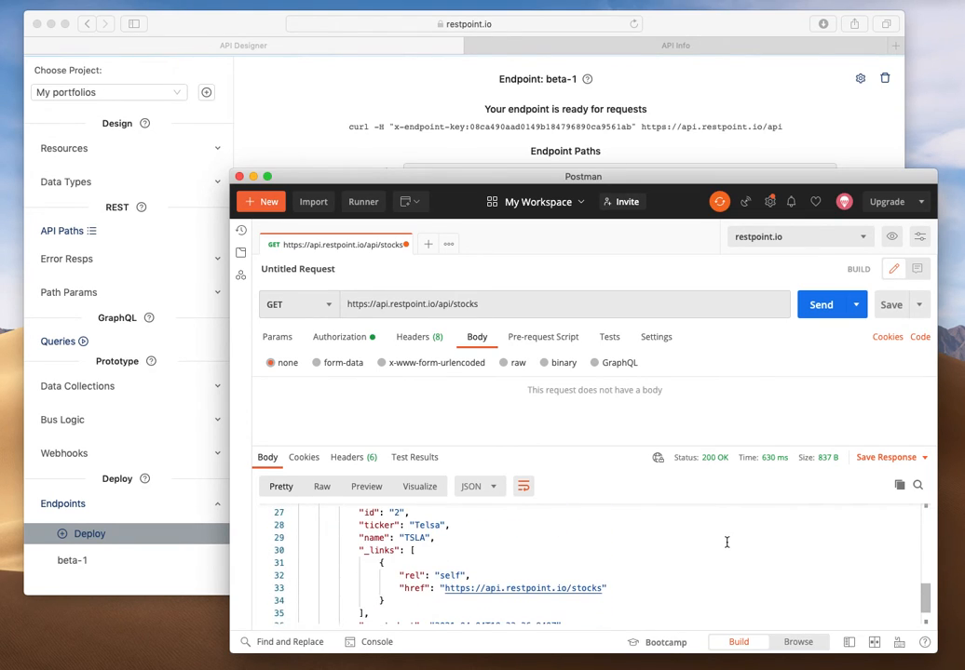
double_click(463, 304)
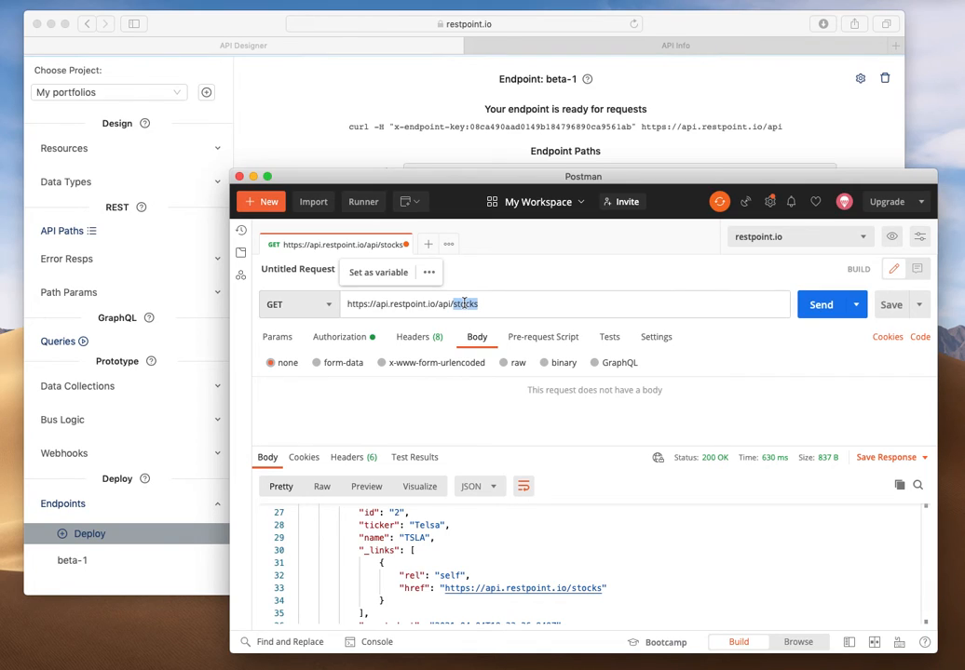
text(portfolios/1)
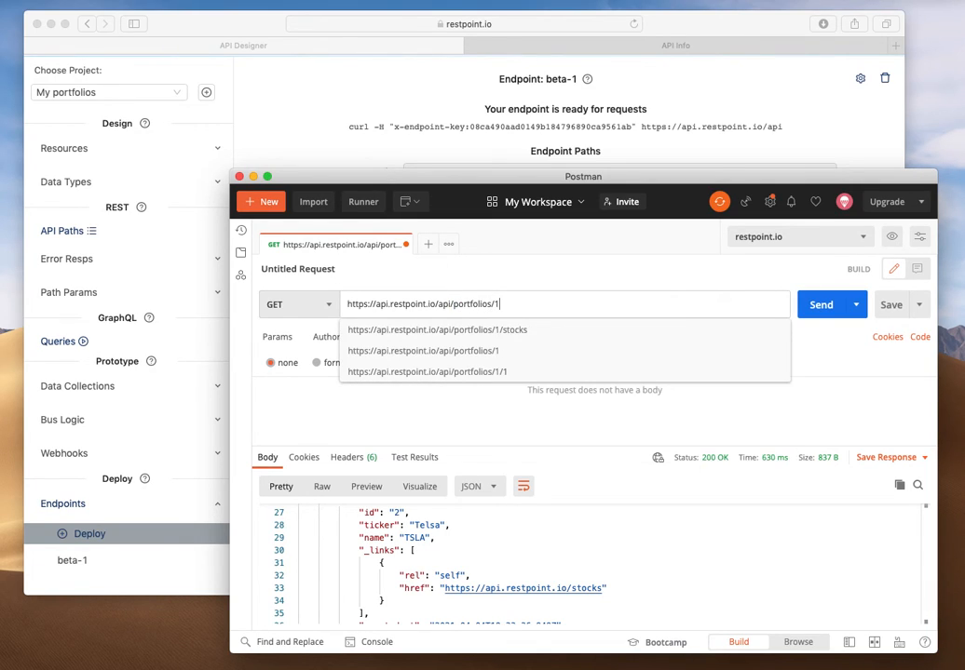
text(/stocks)
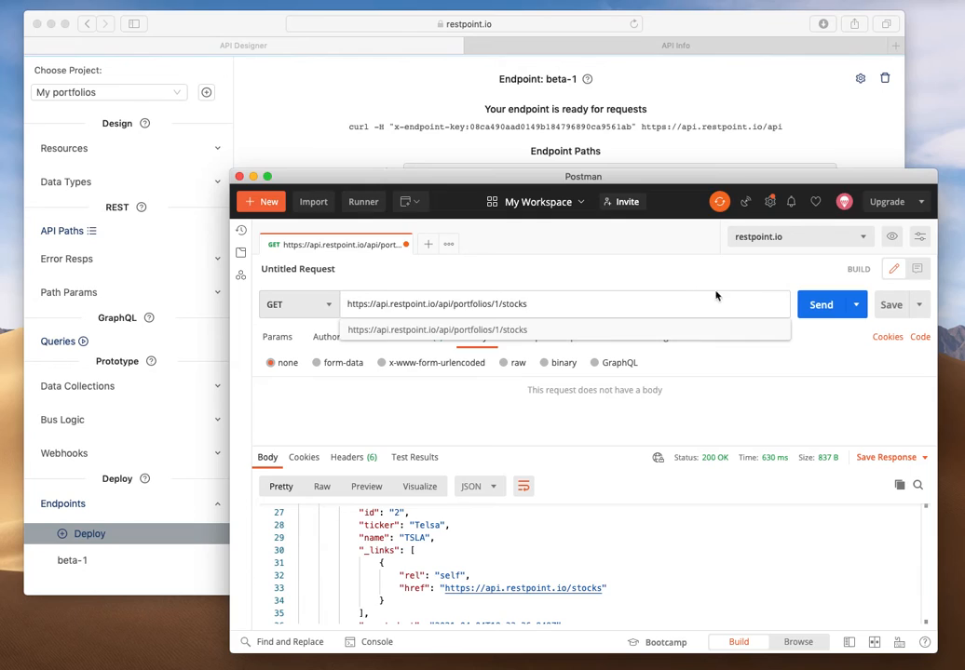
click(820, 305)
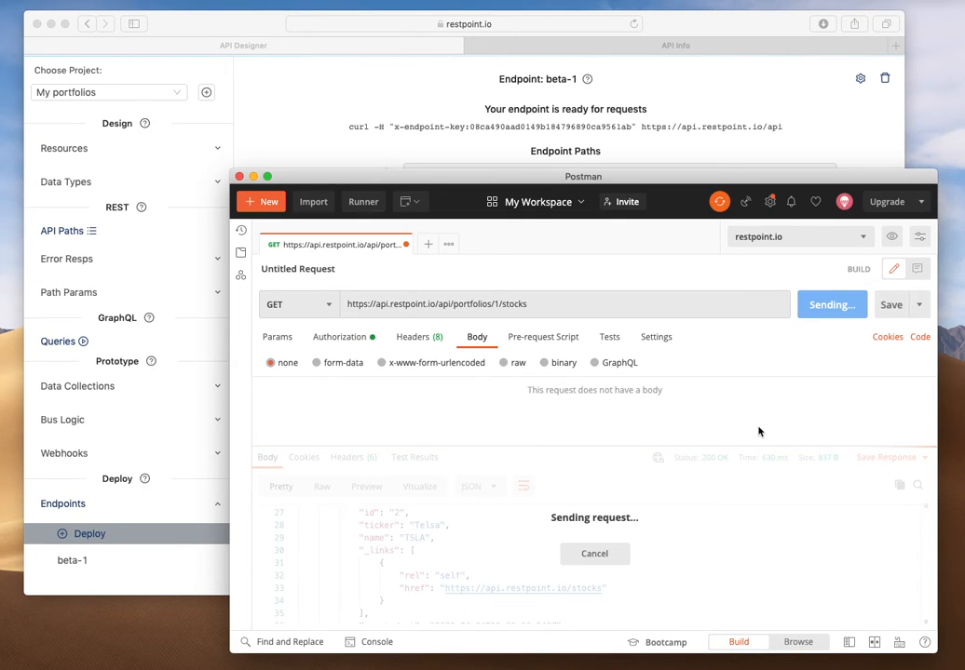
scroll(720, 568, down, 4)
scroll(720, 568, down, 10)
scroll(720, 568, up, 3)
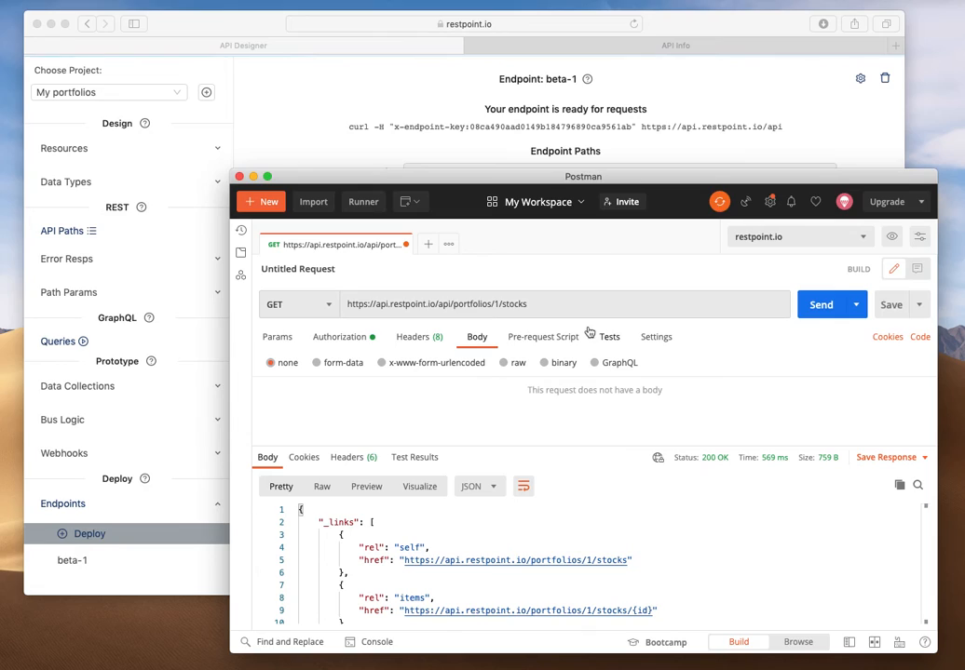
click(503, 363)
click(657, 363)
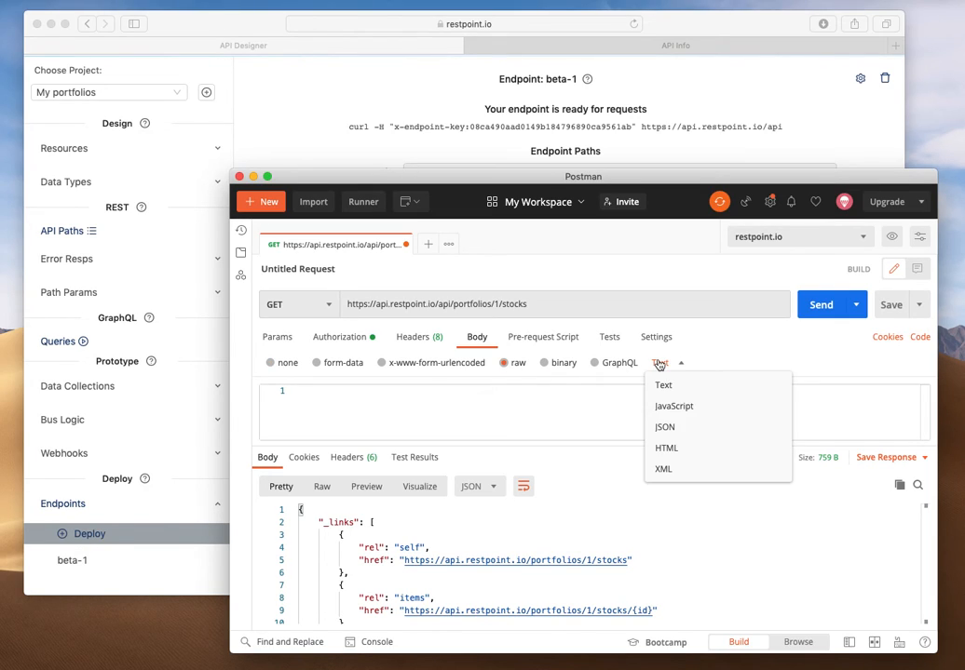
click(661, 426)
click(315, 306)
click(284, 353)
click(554, 309)
double_click(512, 304)
key(BackSpace)
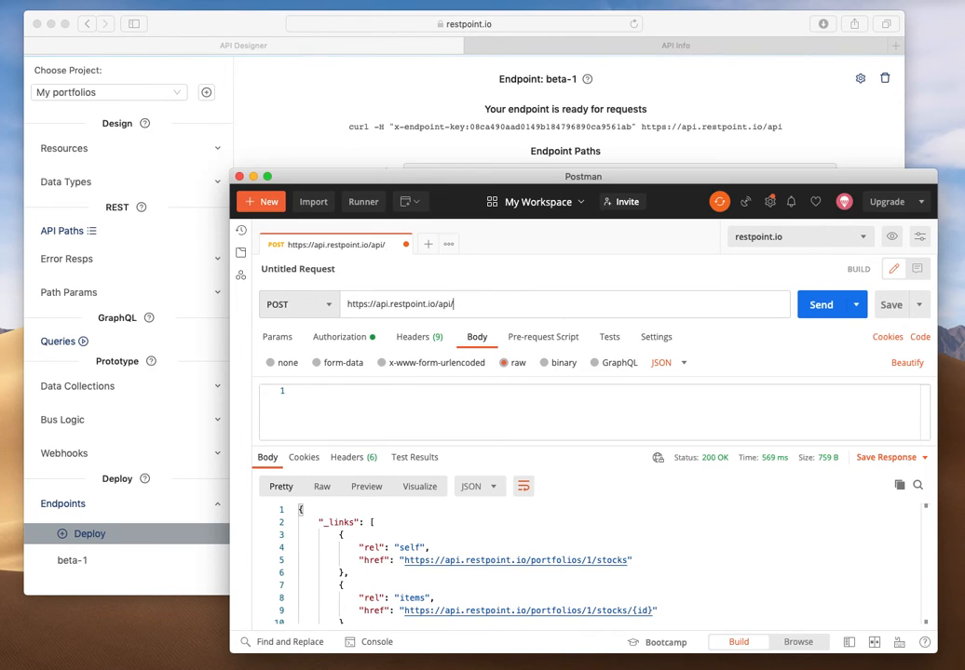
text(stocks)
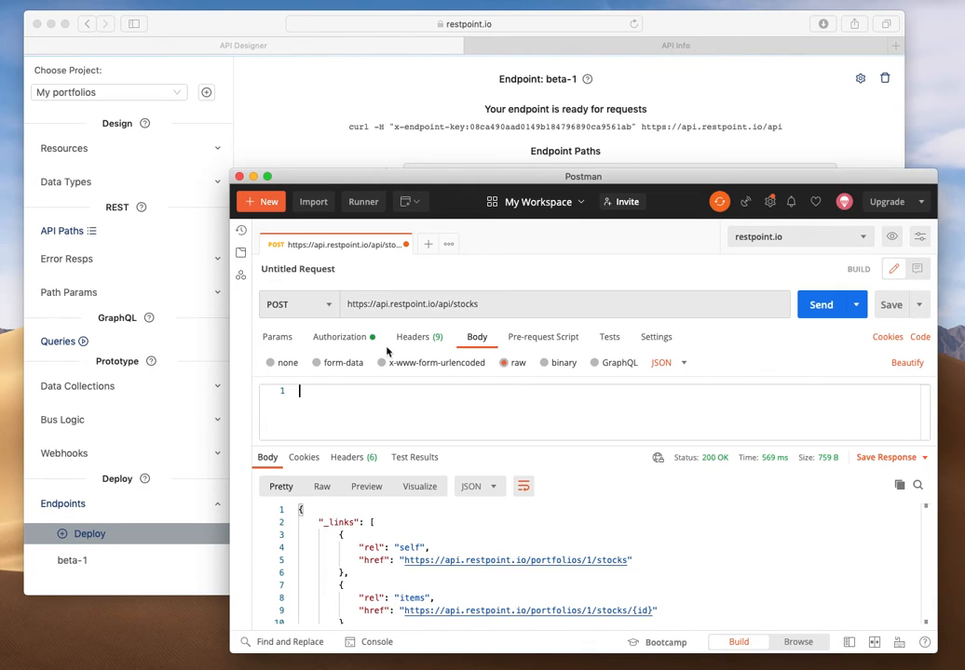
click(311, 313)
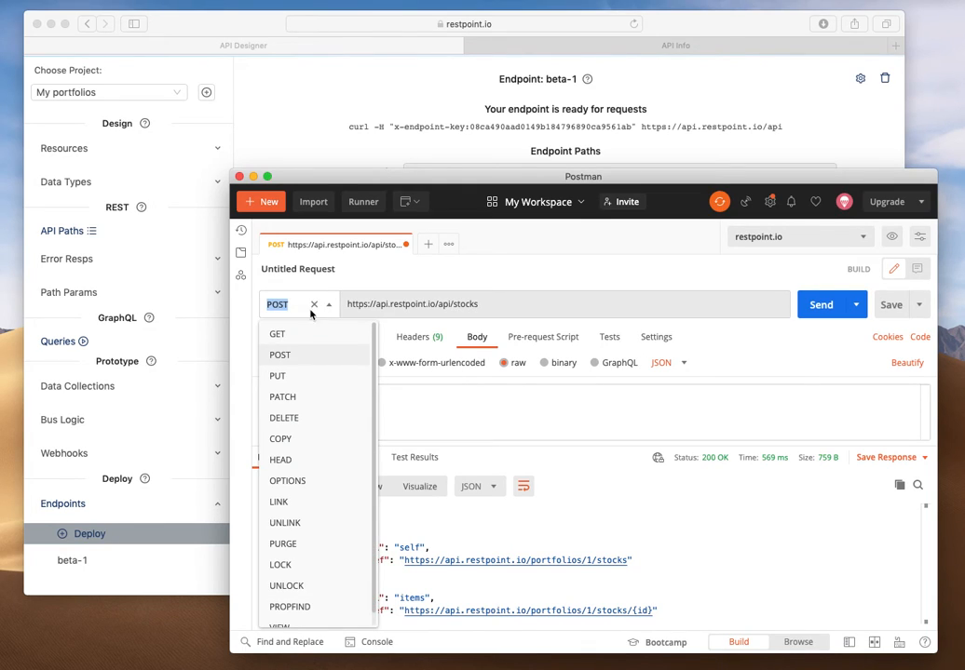
click(499, 301)
Enter { "id" : "3"} as the request's JSON body and send the POST request.
click(380, 396)
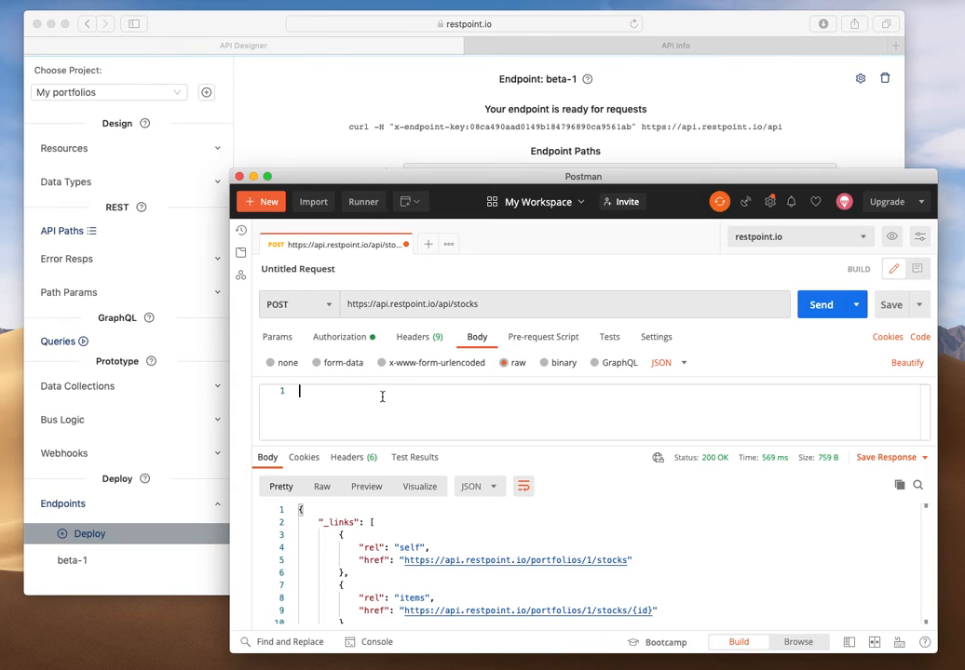
text({)
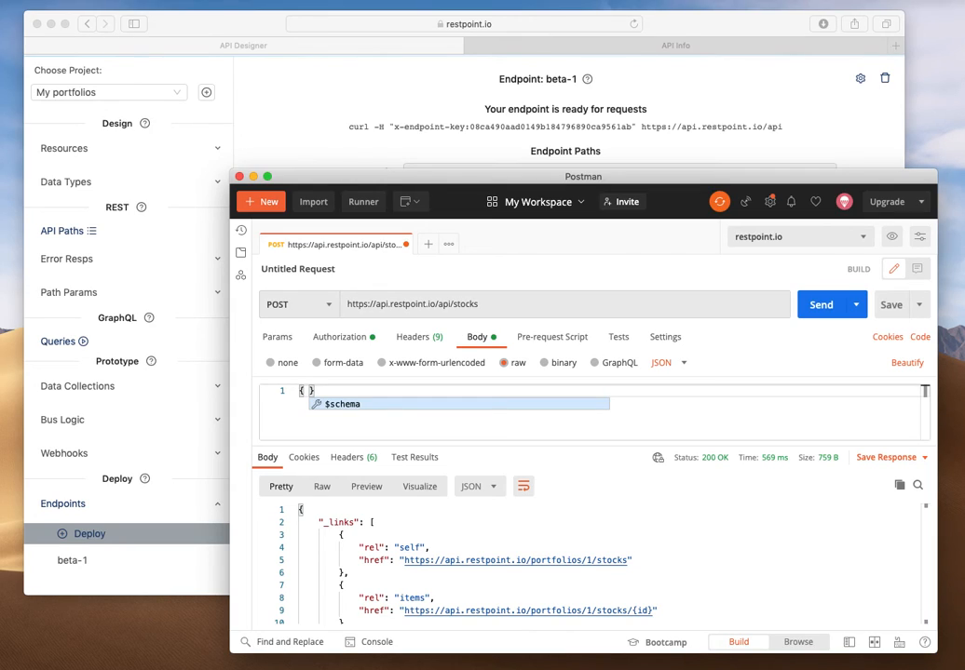
click(314, 390)
text("id)
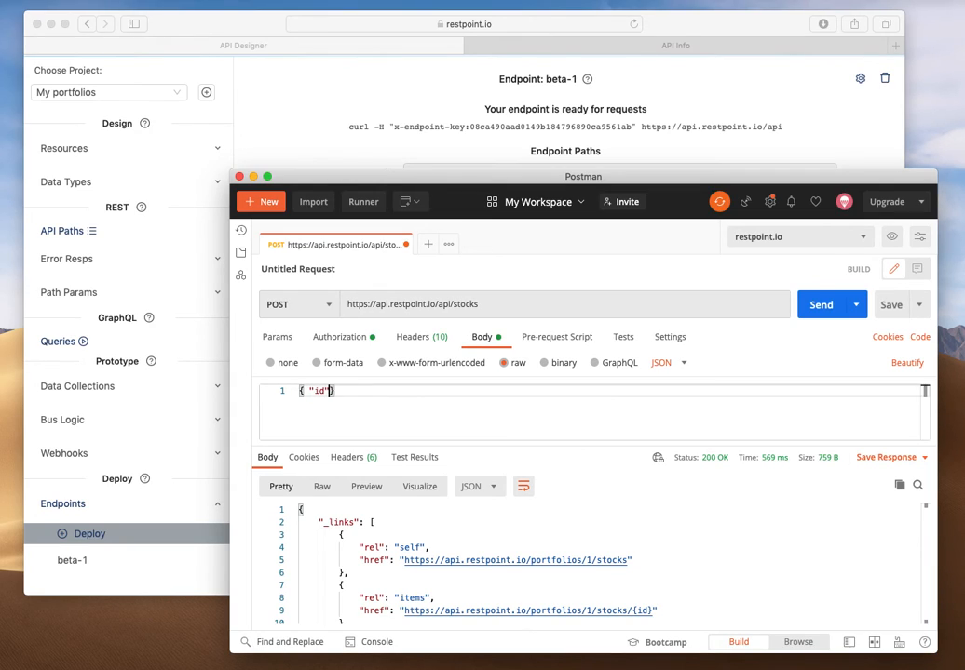
text(" : "3")
click(494, 391)
click(819, 307)
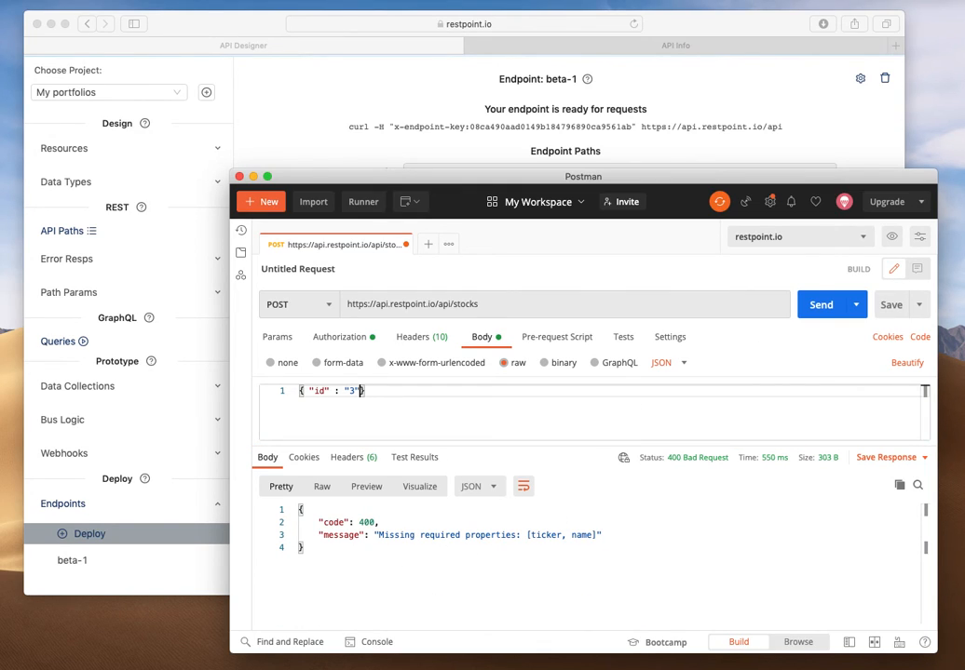
Add a "ticker" property with the value "NFLX" and a "name" key to the request's JSON body.
text(")
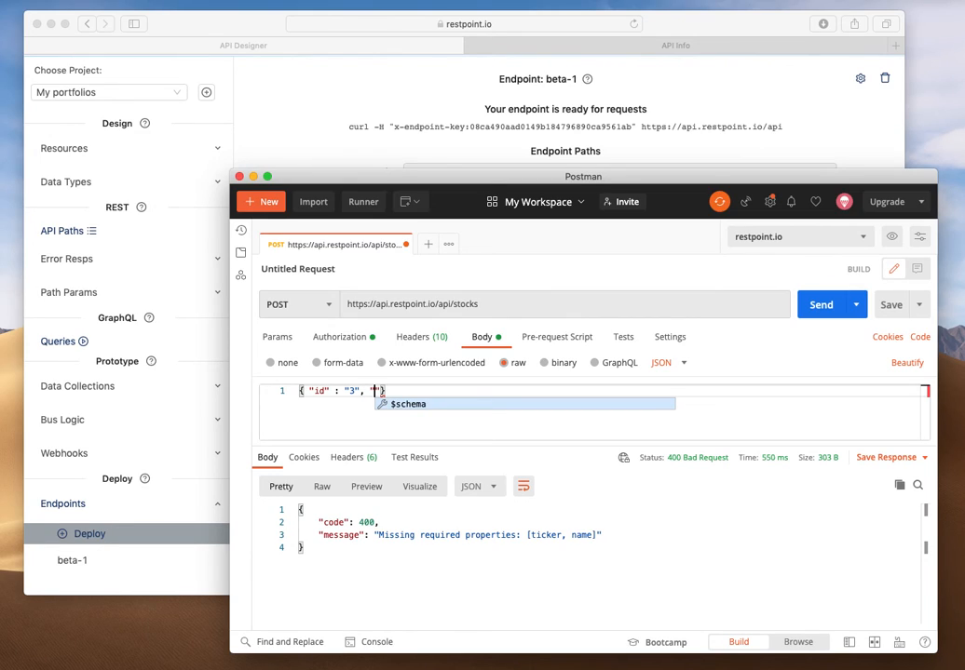
text(ticker)
key(BackSpace)
key(BackSpace)
key(BackSpace)
key(BackSpace)
text(icker)
key(BackSpace)
text(: "AMZ)
text(N)
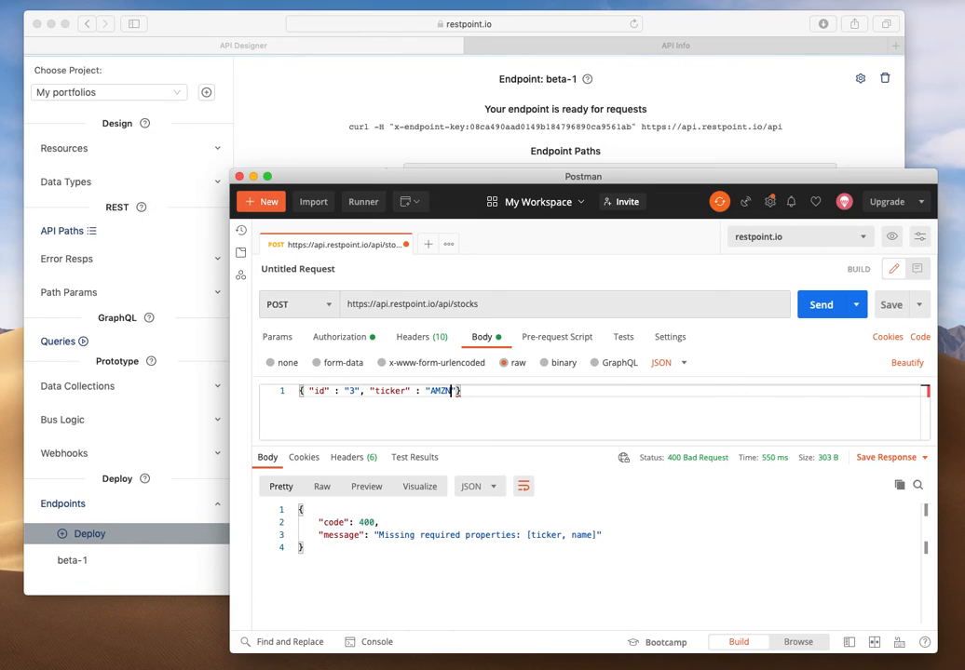
text(", "name)
double_click(445, 390)
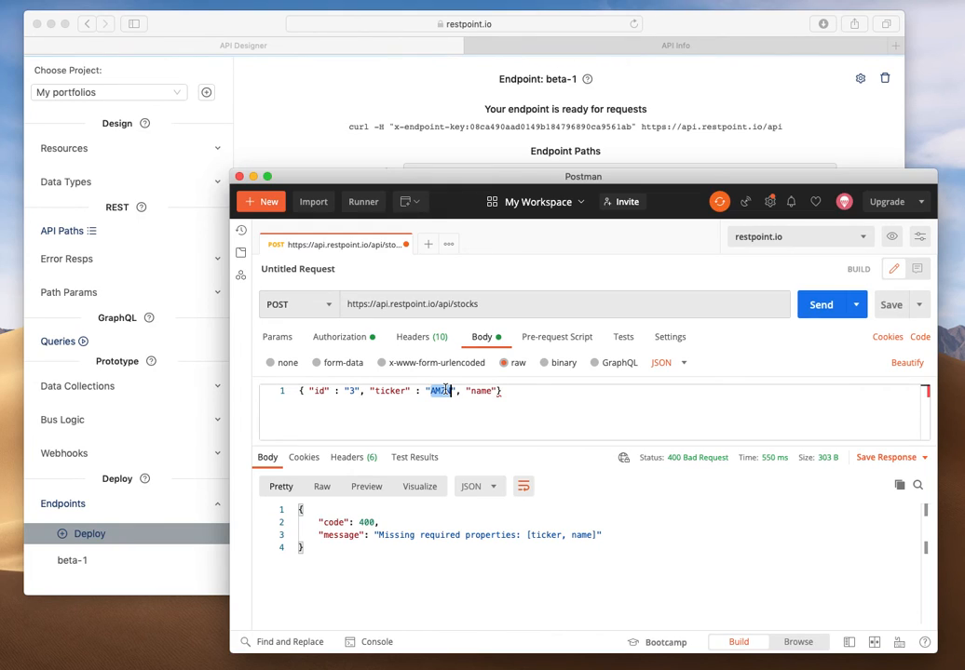
text(NFLX)
Give the "name" property the value "Netflix", send the POST request and check the returned JSON.
double_click(482, 391)
text(name")
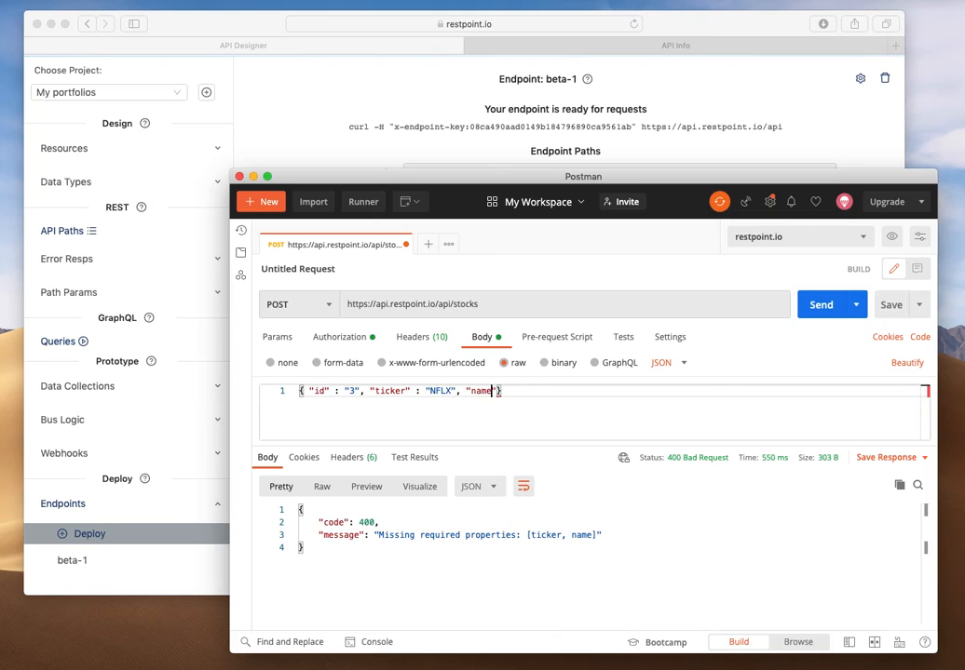
text( : "Netflix)
key(super+Return)
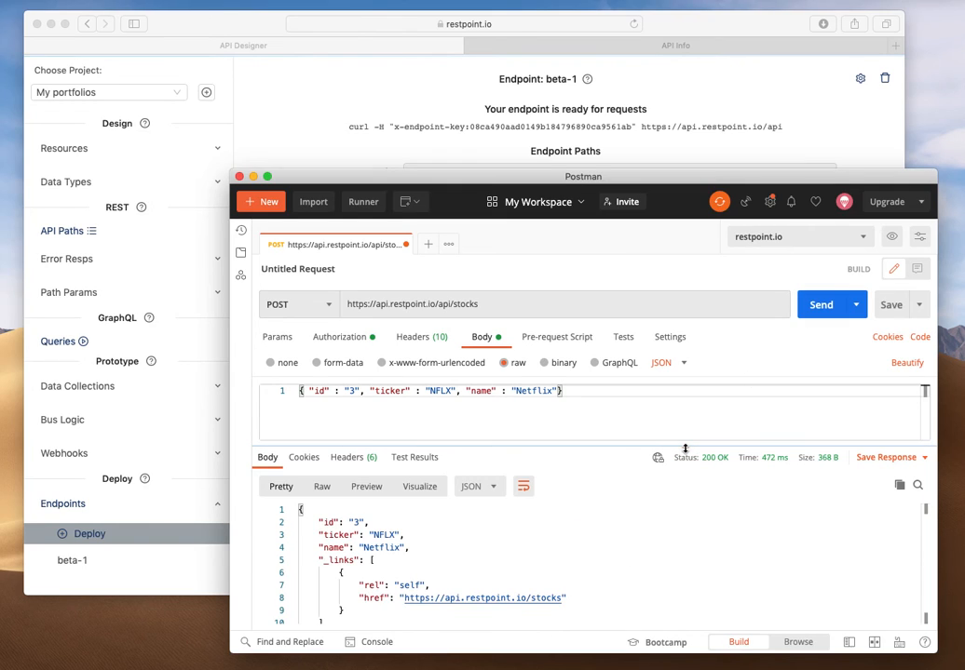
scroll(603, 531, down, 2)
scroll(603, 530, up, 2)
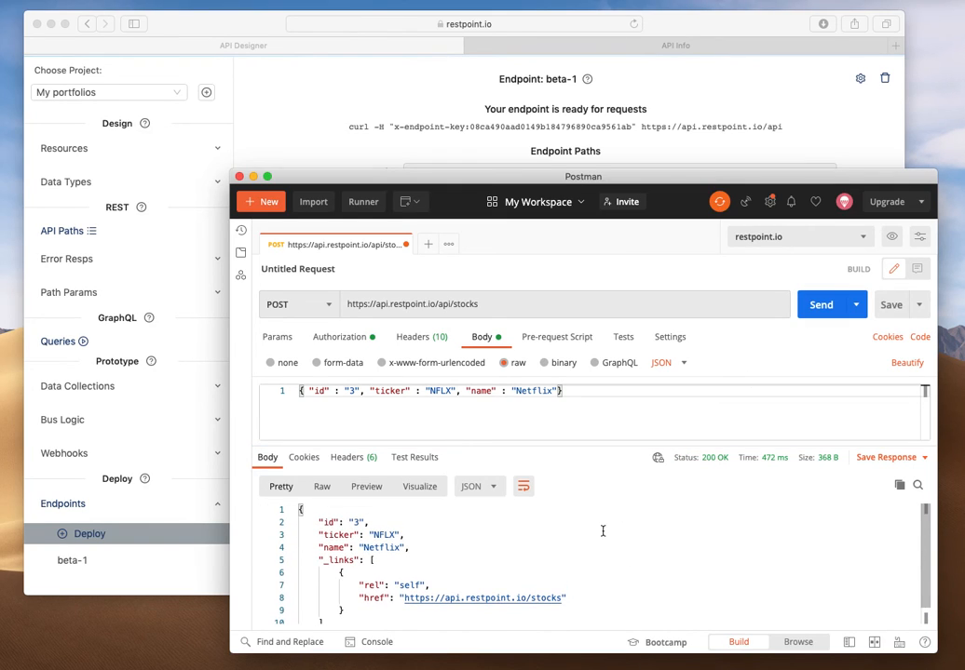
Switch the api/stocks request to GET with no body, send it and check the end of the returned stocks list.
click(270, 363)
click(284, 305)
click(276, 332)
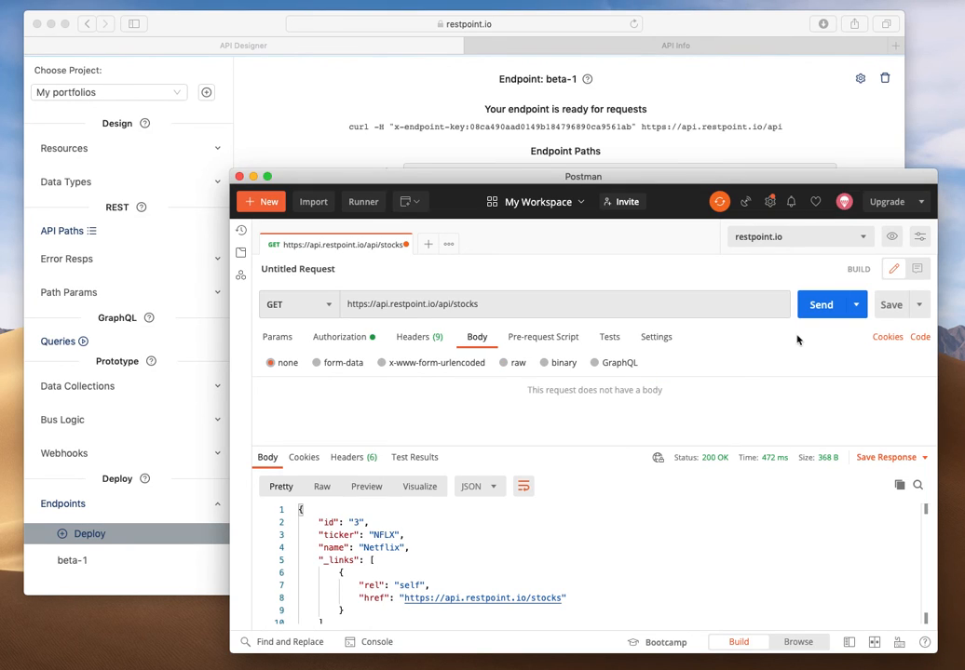
click(819, 304)
scroll(756, 559, down, 15)
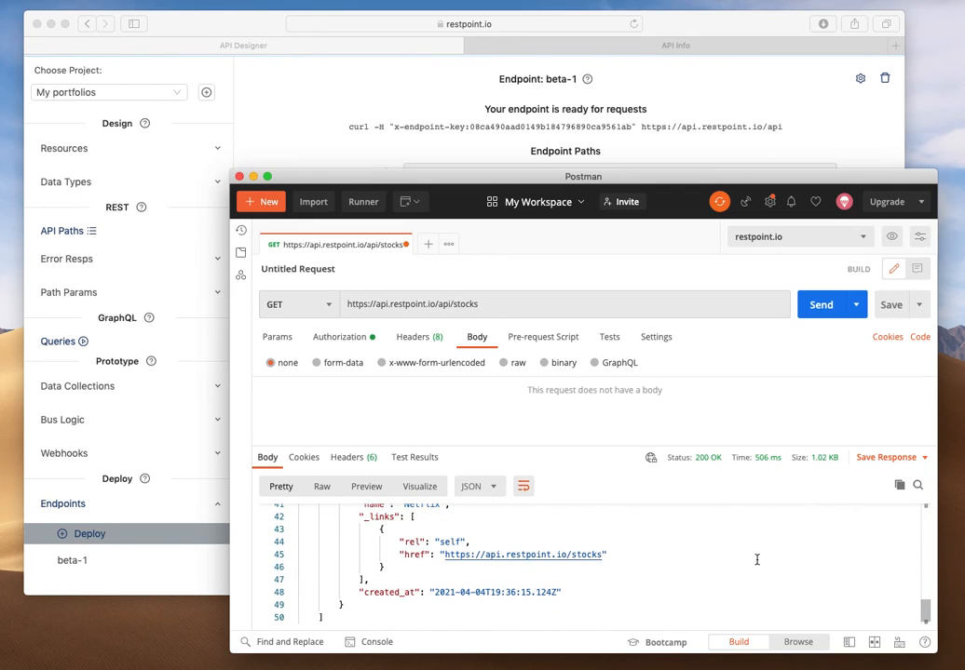
click(721, 100)
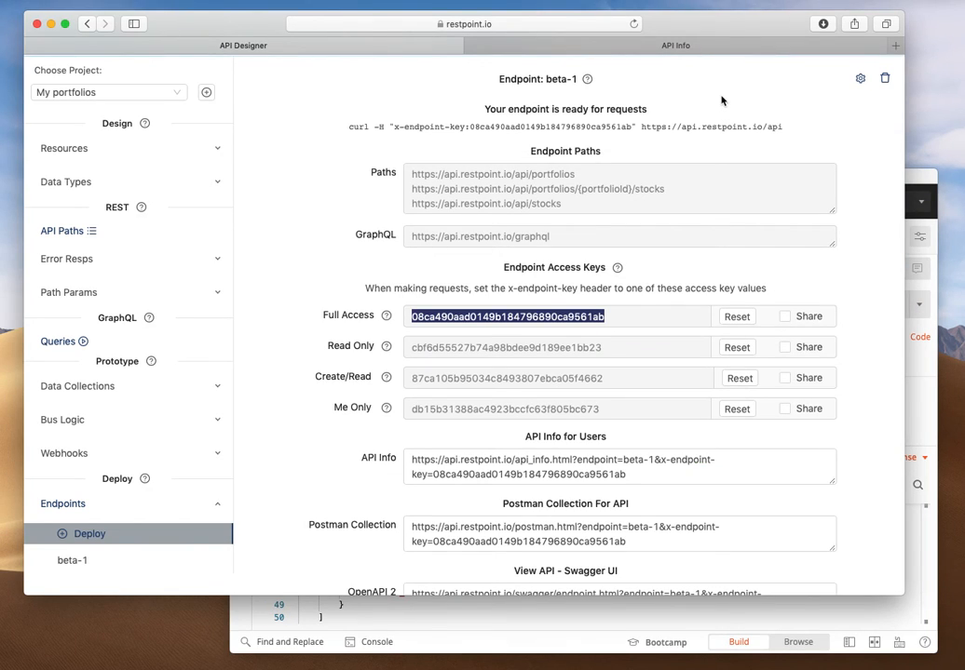
click(571, 609)
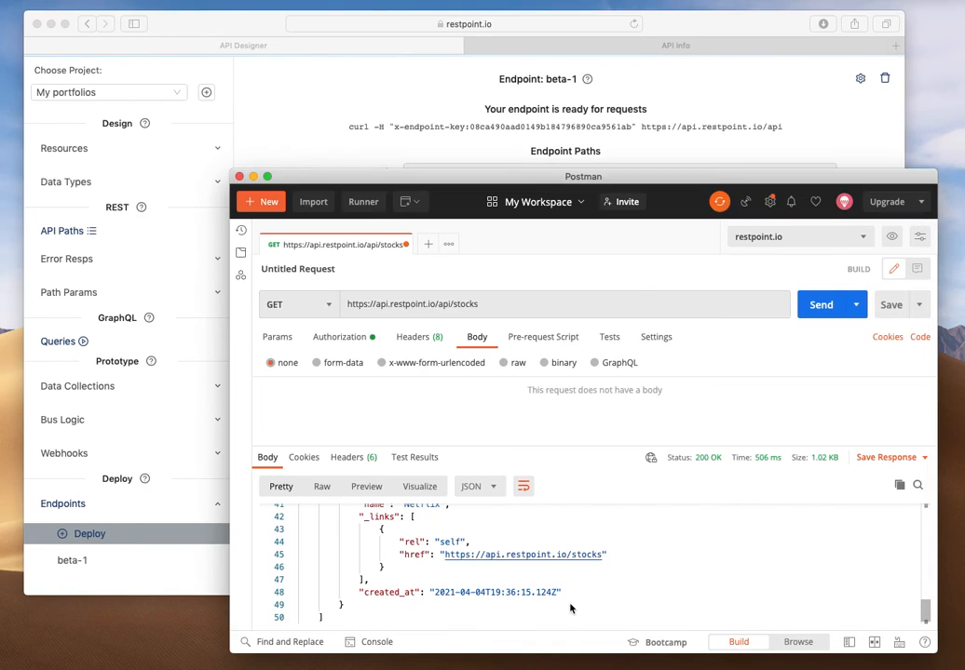
scroll(516, 511, up, 10)
Switch to the browser and copy the Swagger UI OpenAPI 3 address from the beta-1 endpoint's details.
key(super+Tab)
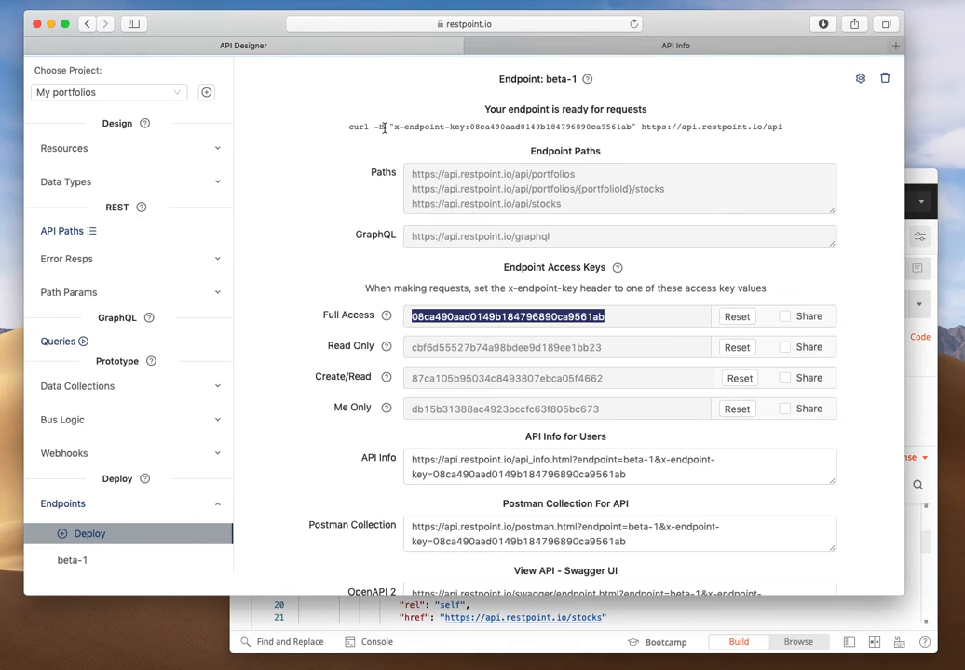
scroll(361, 260, down, 5)
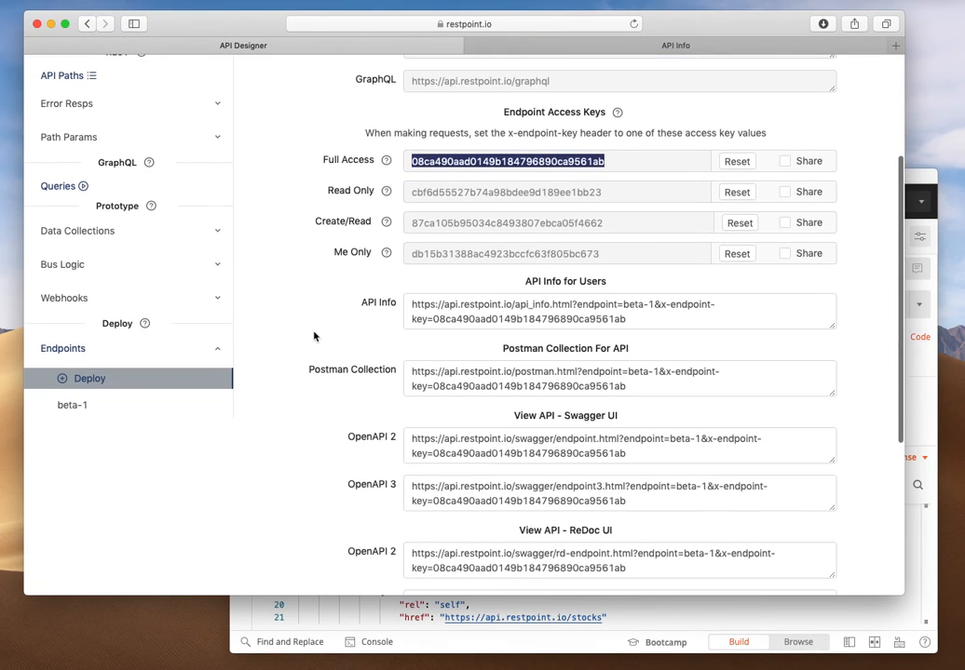
click(553, 369)
scroll(553, 368, down, 6)
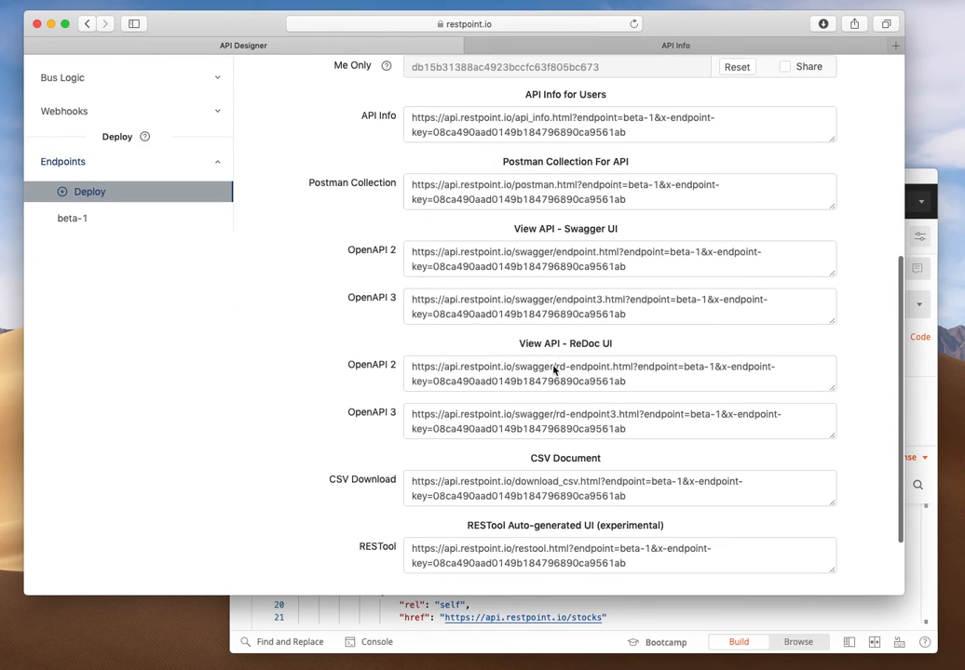
click(507, 317)
scroll(508, 304, down, 2)
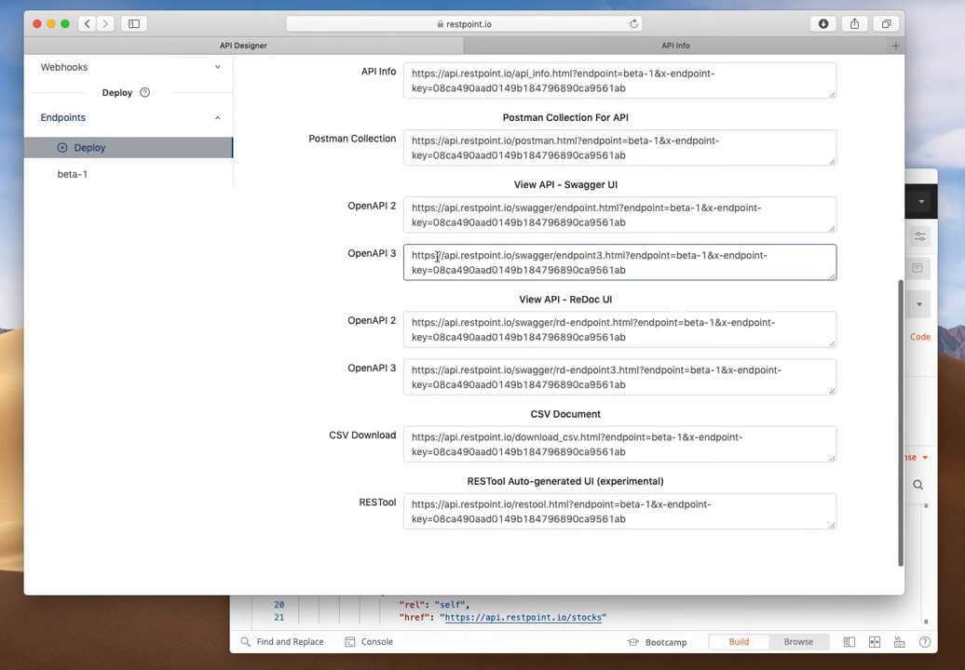
double_click(420, 257)
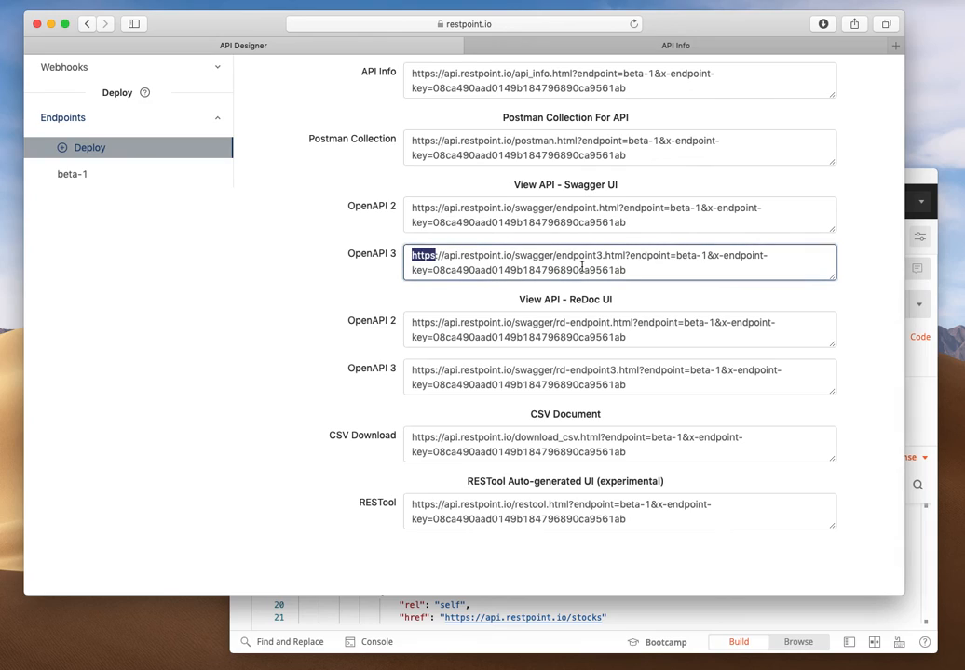
click(630, 270)
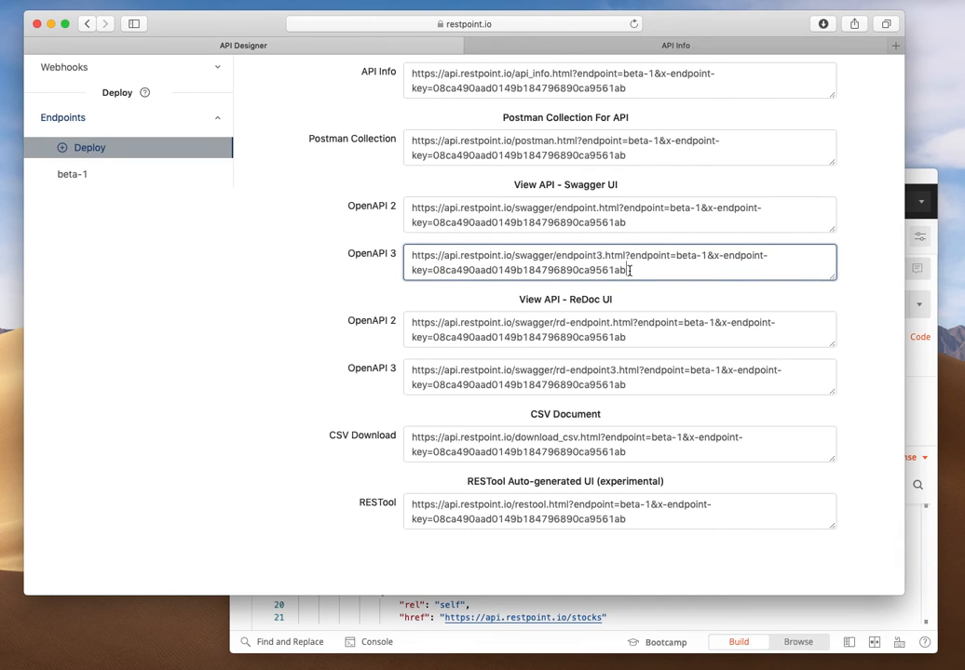
double_click(424, 261)
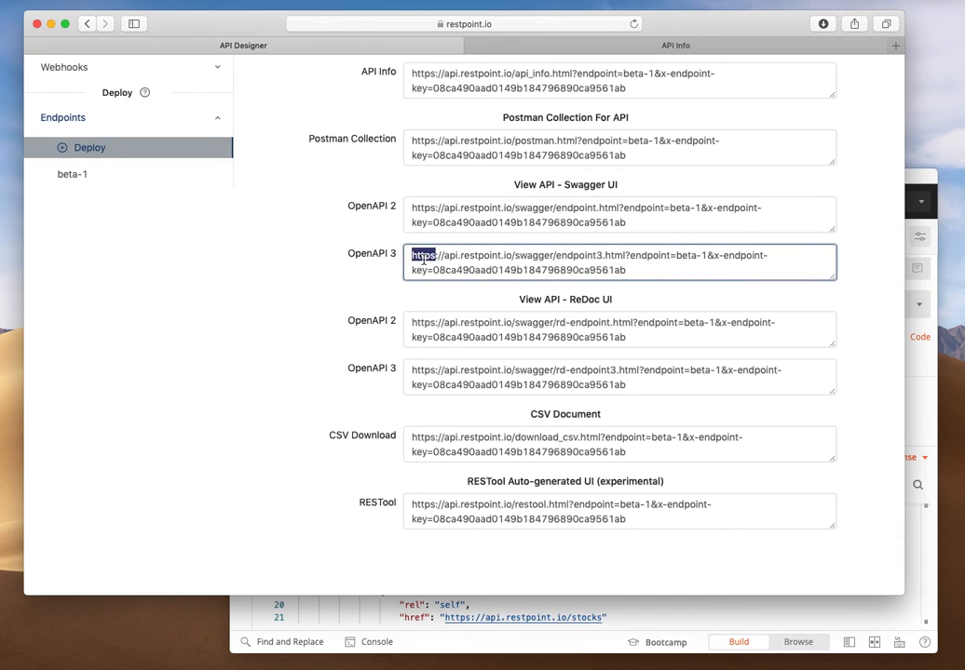
shift+click(625, 269)
key(super+c)
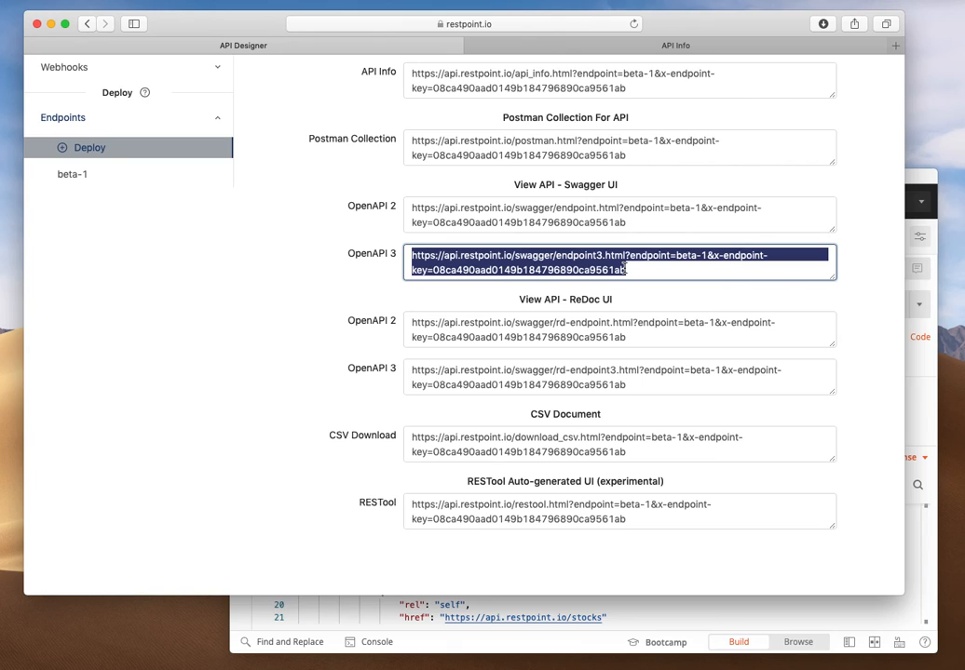
Open the copied OpenAPI 3 Swagger address, which carries the endpoint access key, in a new browser tab.
click(896, 48)
key(super+v)
key(Return)
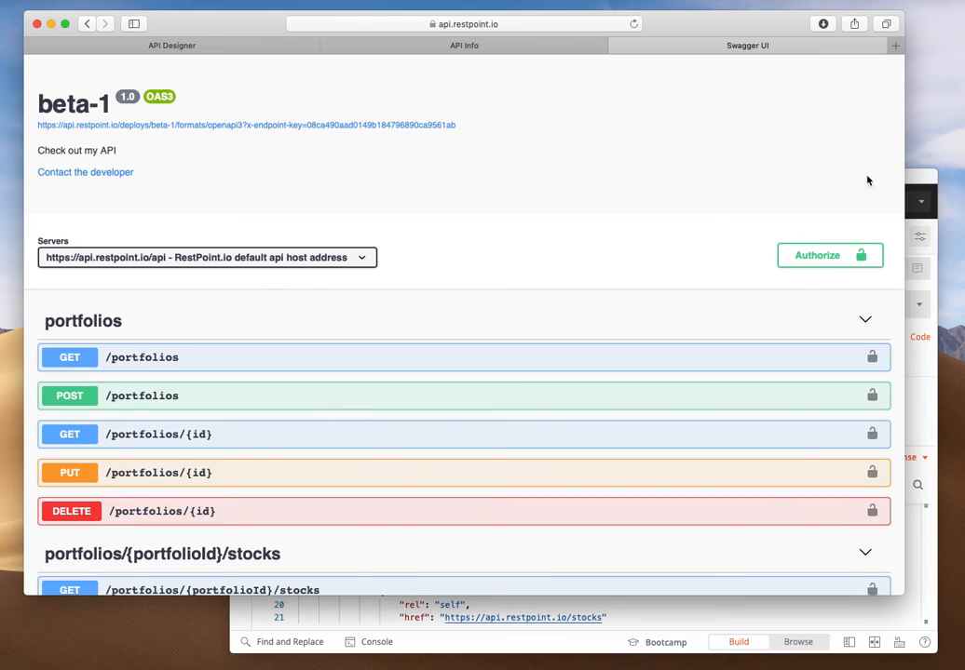
Copy the Full Access endpoint key from the API Designer and authorize Swagger UI with it as the x-endpoint-key value.
click(208, 44)
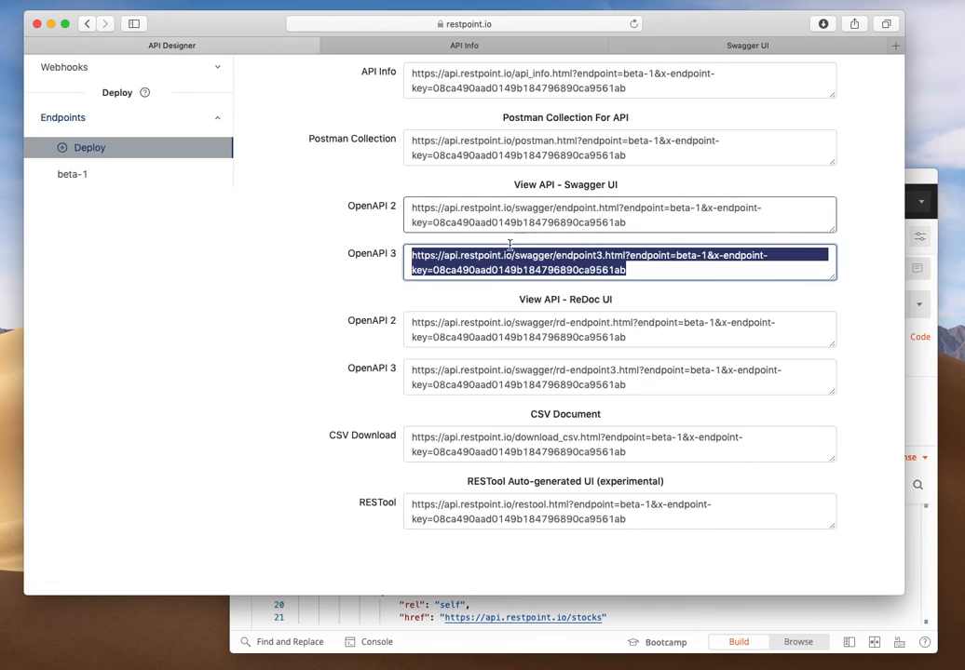
scroll(476, 318, up, 10)
double_click(479, 350)
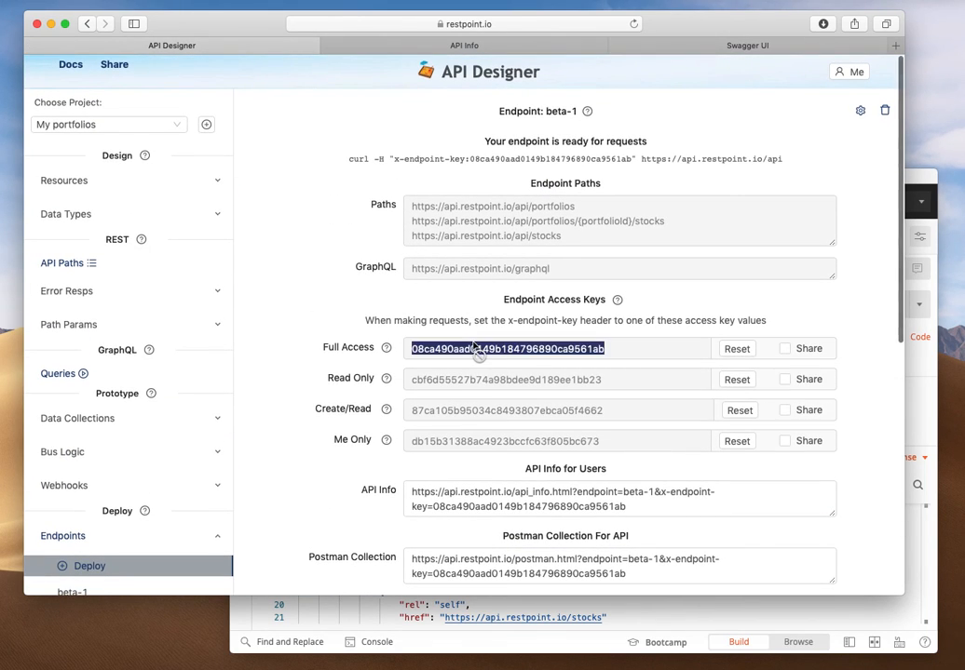
click(759, 43)
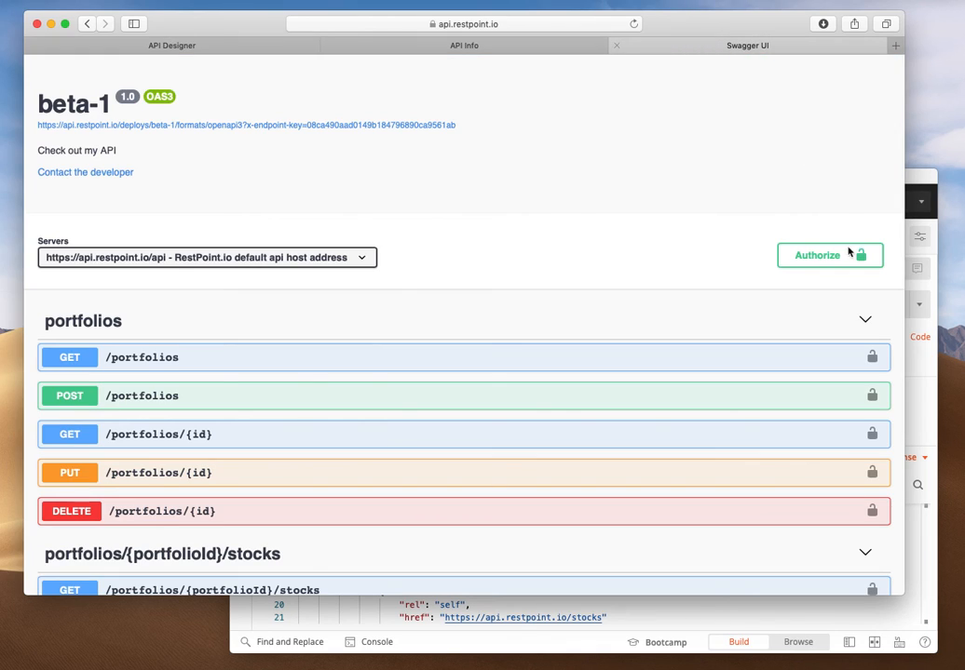
click(820, 256)
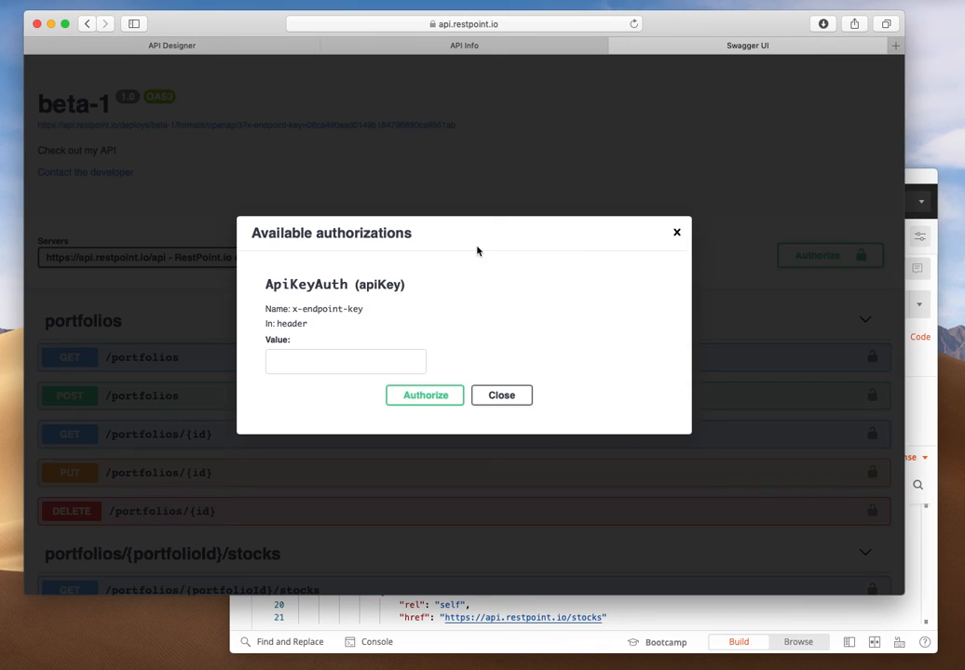
click(360, 365)
key(super+v)
click(428, 398)
click(485, 398)
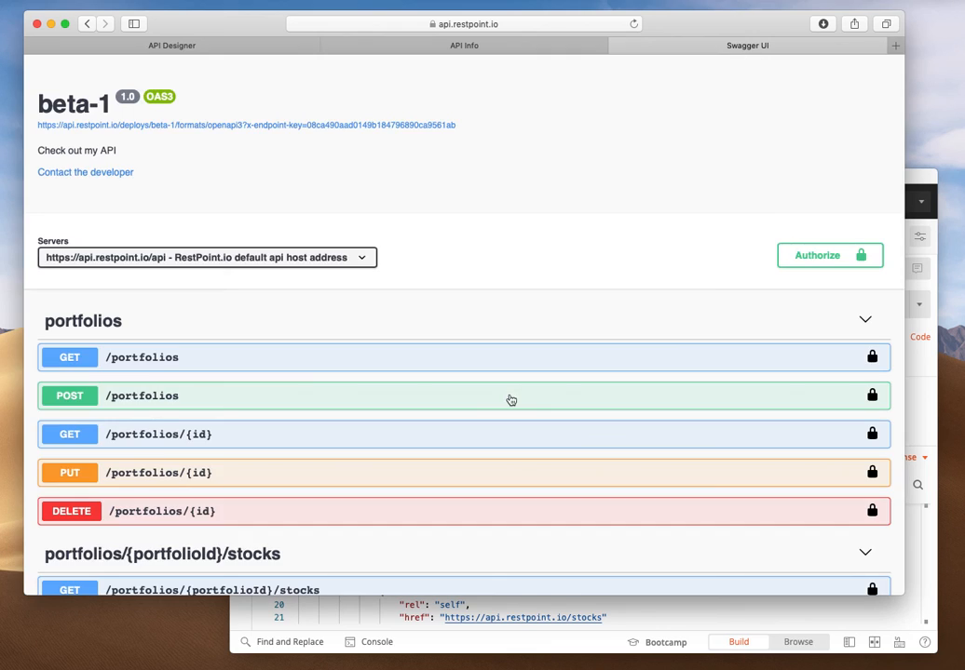
Try out and execute GET /portfolios in Swagger UI, and check the returned response body.
scroll(511, 398, down, 5)
scroll(510, 400, up, 2)
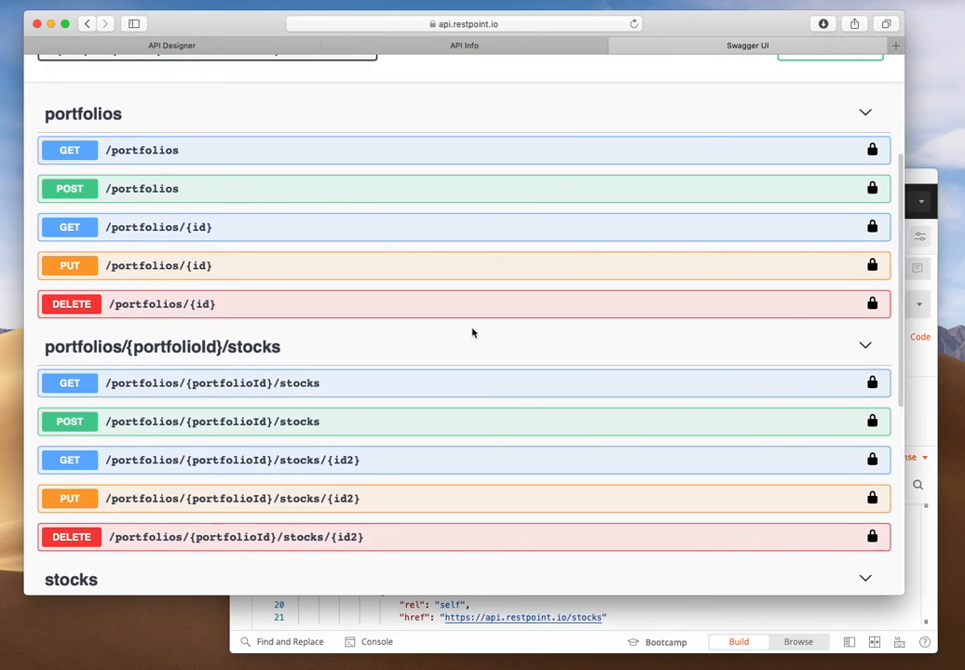
click(310, 153)
click(837, 182)
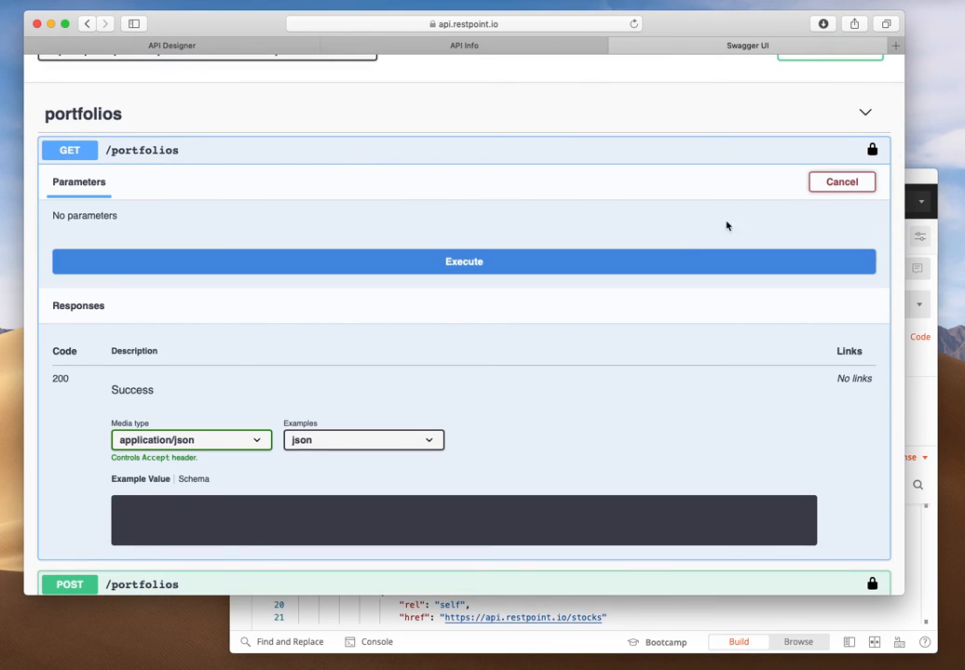
click(549, 272)
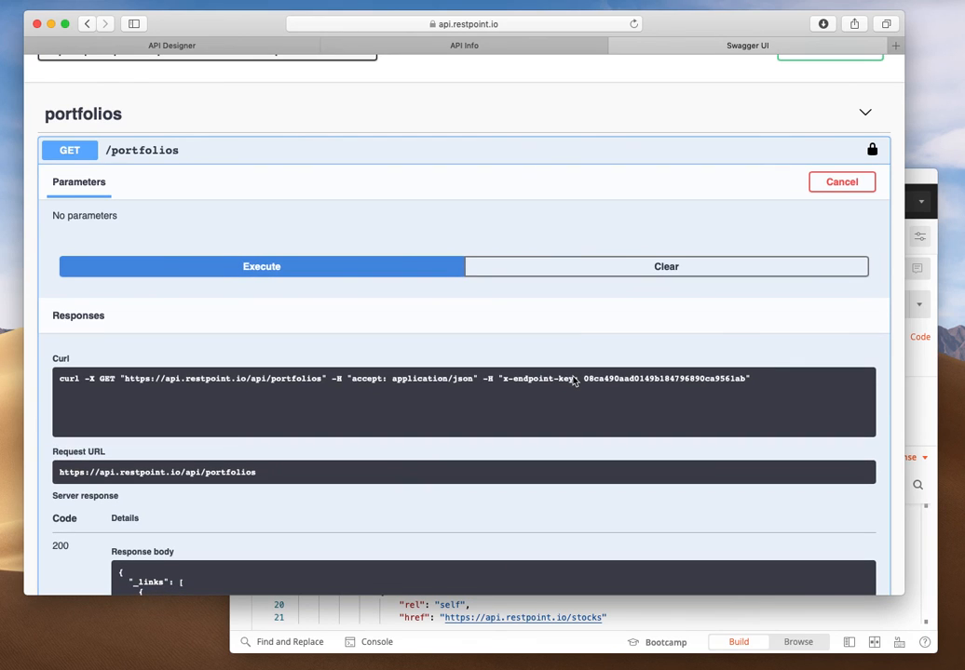
scroll(573, 380, down, 5)
scroll(574, 380, down, 4)
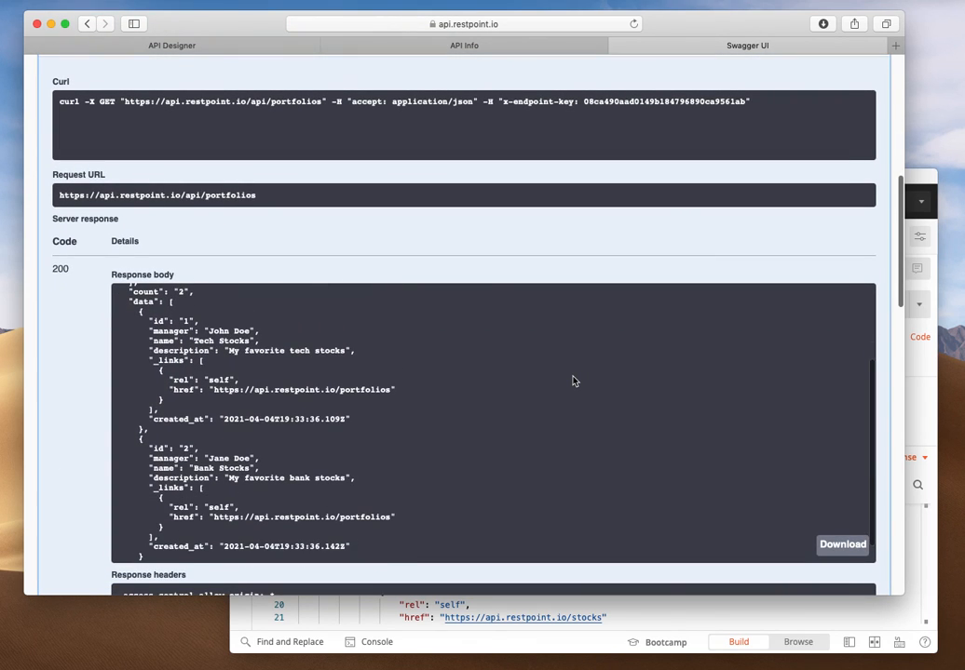
scroll(573, 380, up, 5)
scroll(540, 258, up, 10)
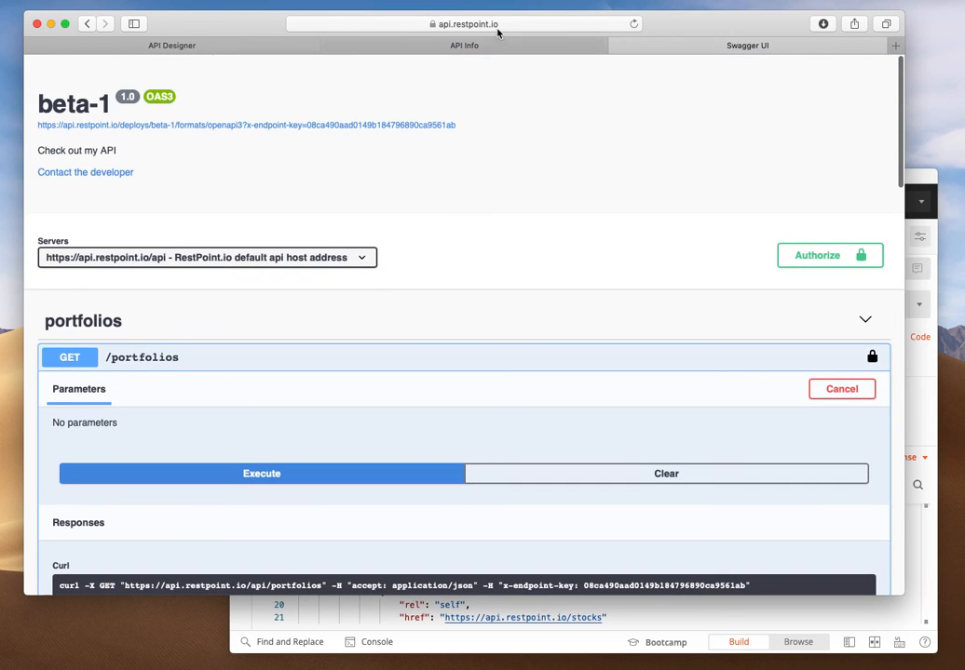
Review the API Info page, and examine beta-1's paths, access keys and documentation links in the API Designer.
click(477, 46)
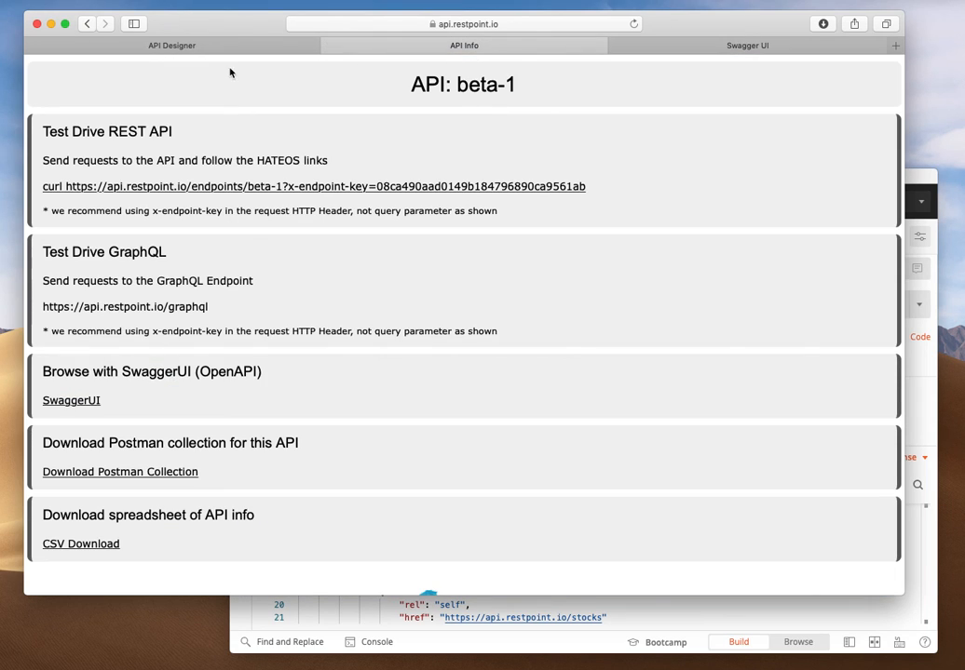
click(215, 46)
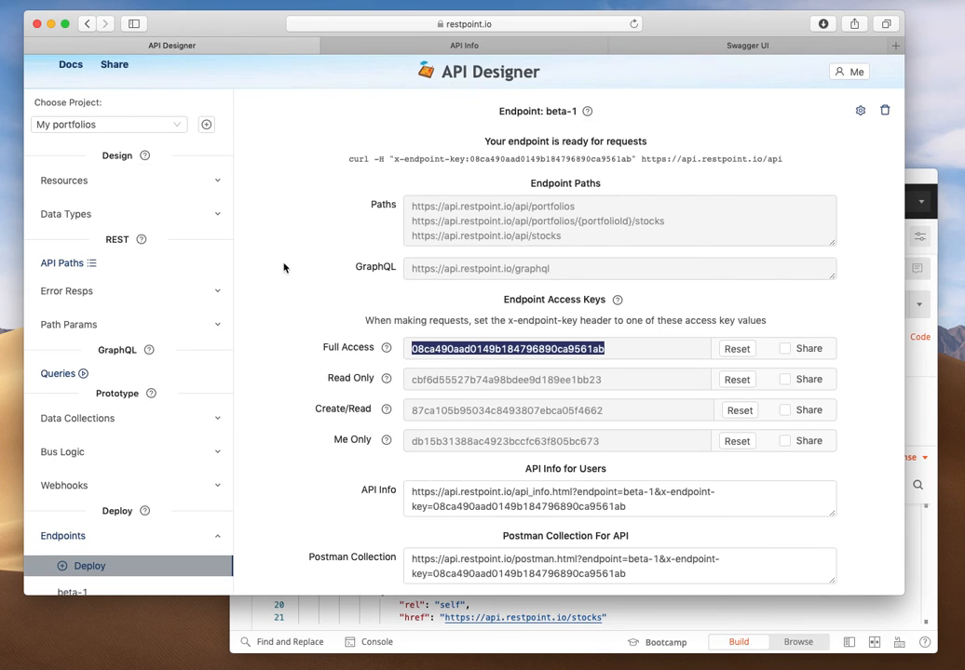
scroll(284, 269, down, 3)
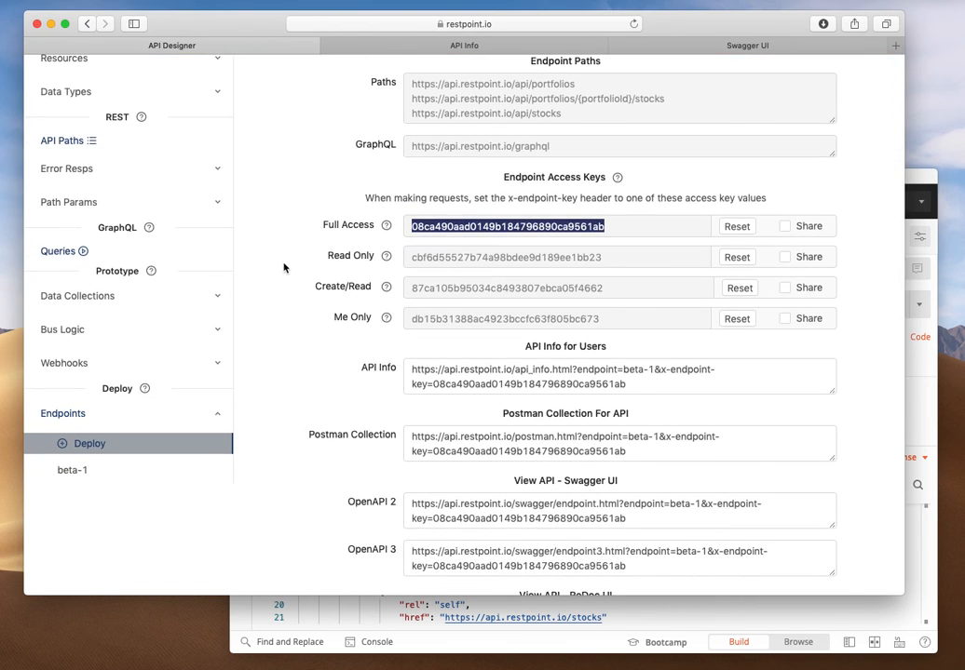
scroll(284, 268, up, 3)
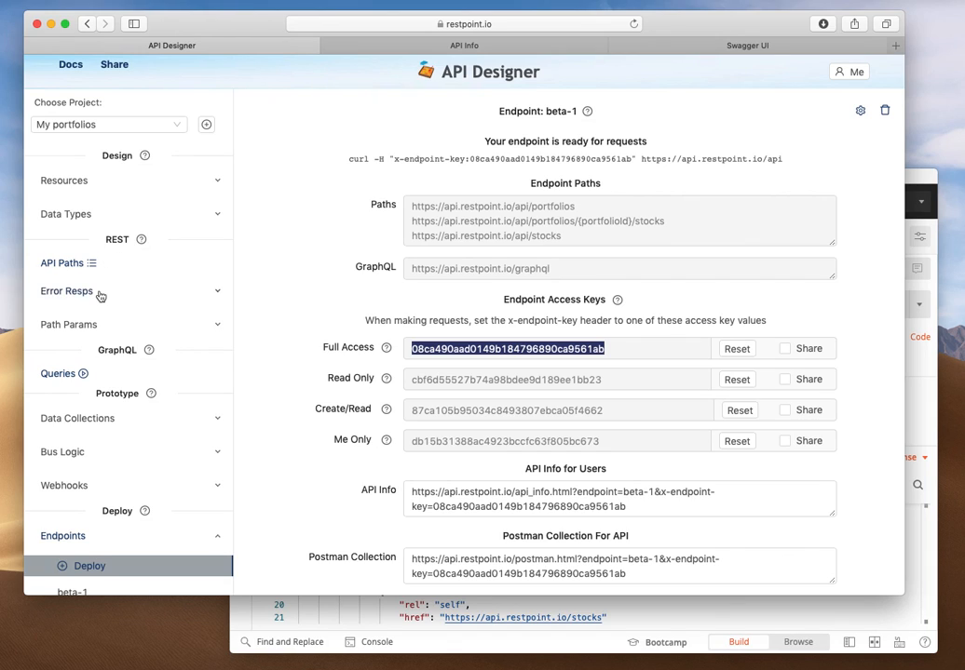
scroll(276, 278, down, 1)
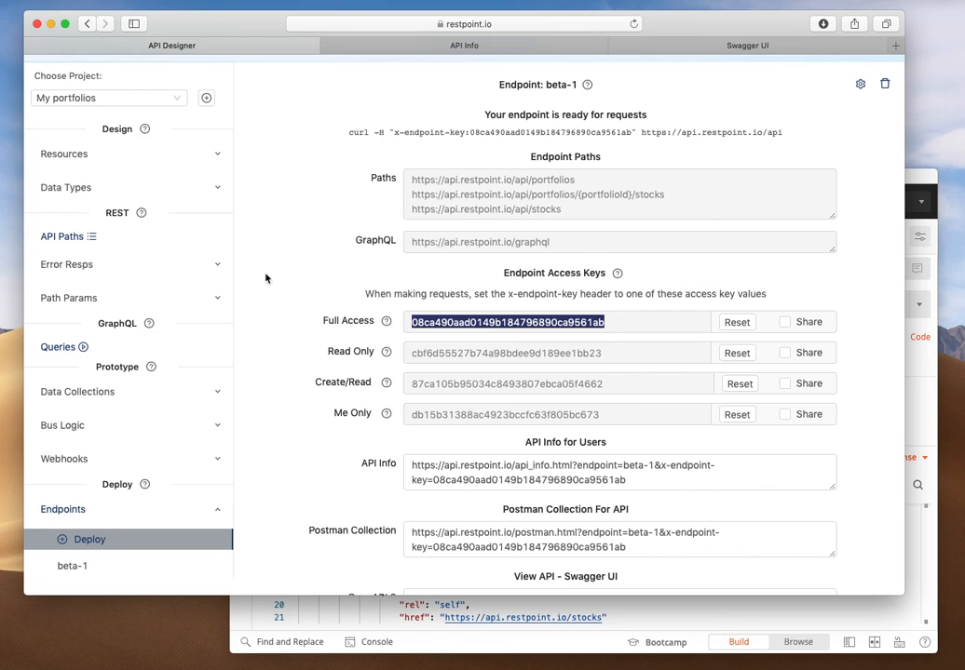
scroll(265, 331, down, 5)
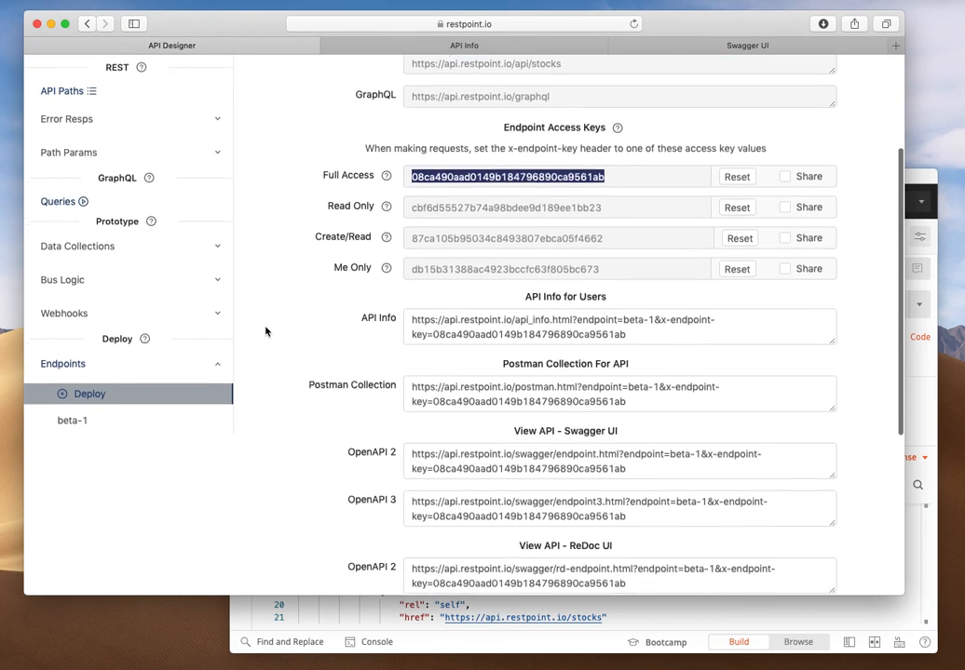
scroll(277, 355, up, 5)
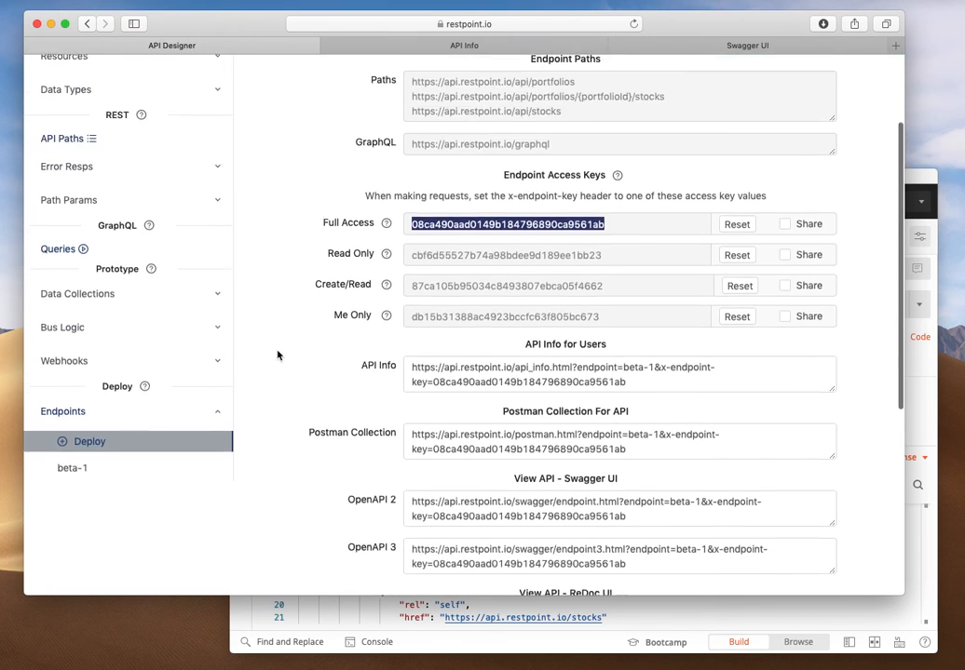
scroll(278, 355, up, 2)
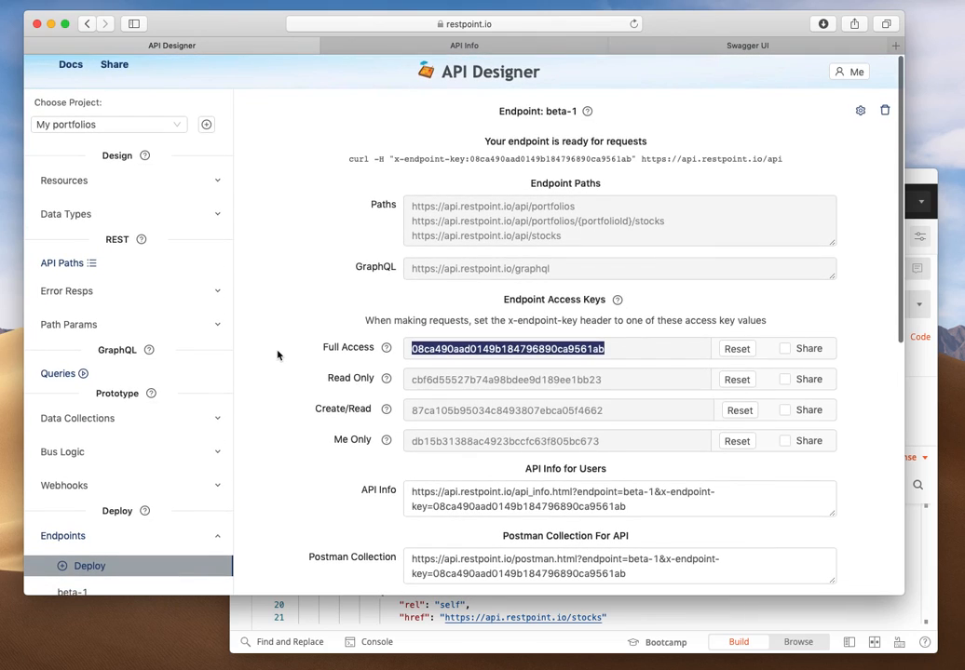